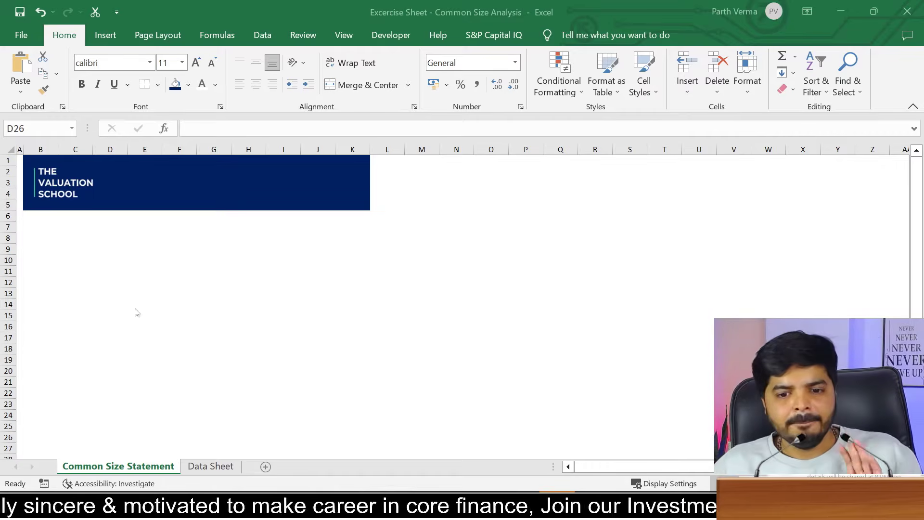
# Step: Examine the profit and loss data on the Data Sheet, including how the EBITDA formula in B34 is built
pyautogui.click(200, 469)
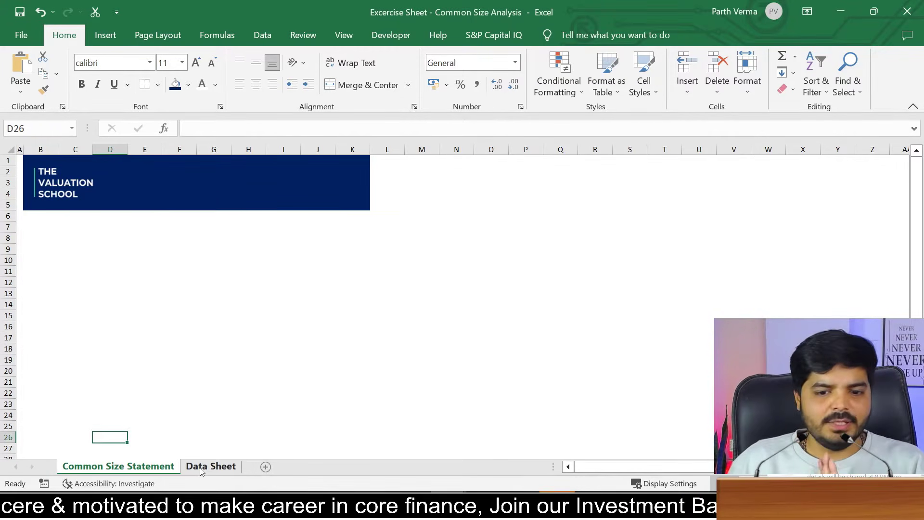
pyautogui.click(201, 468)
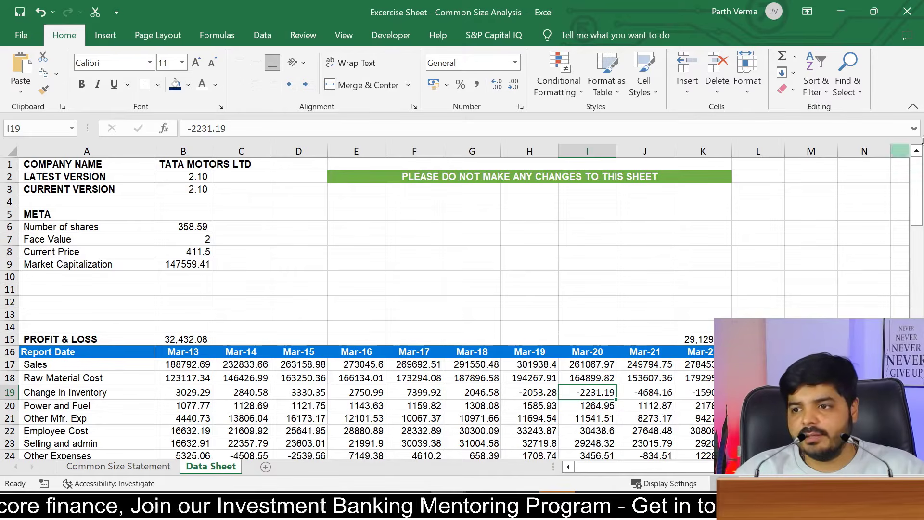
pyautogui.moveTo(918, 192); pyautogui.dragTo(921, 266)
pyautogui.click(188, 266)
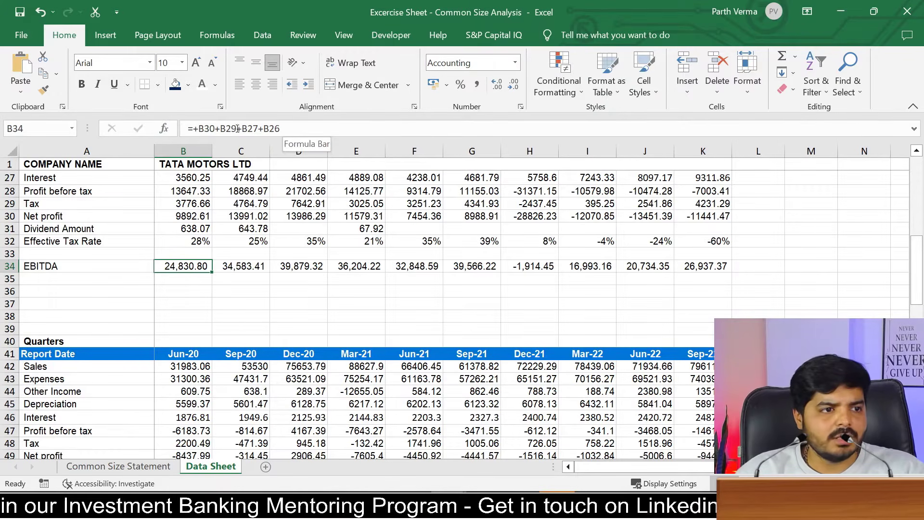
pyautogui.press('F2')
pyautogui.moveTo(920, 294); pyautogui.dragTo(919, 263)
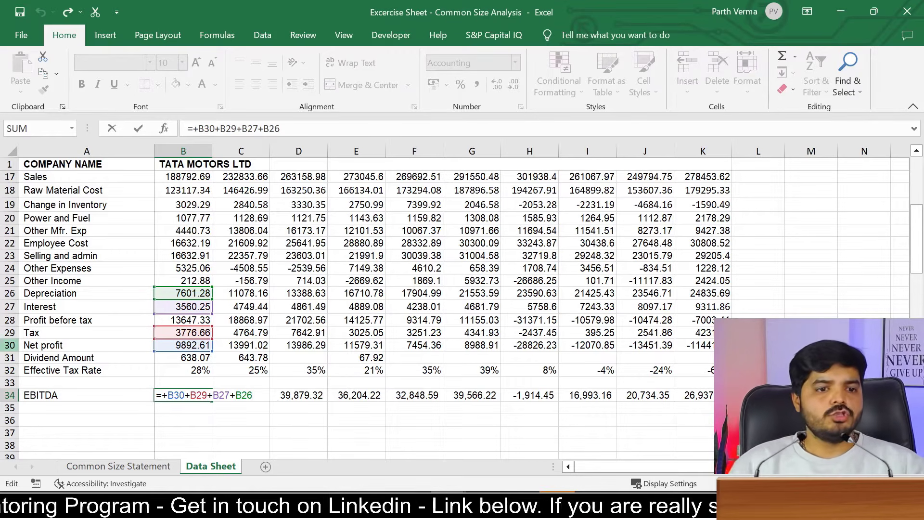
pyautogui.hotkey('ctrl', 'Return')
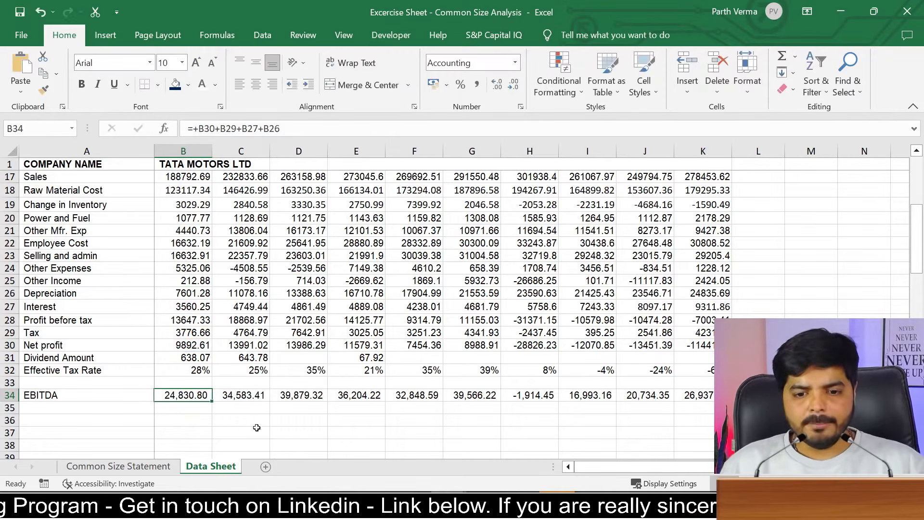
pyautogui.moveTo(920, 207); pyautogui.dragTo(922, 166)
pyautogui.click(97, 455)
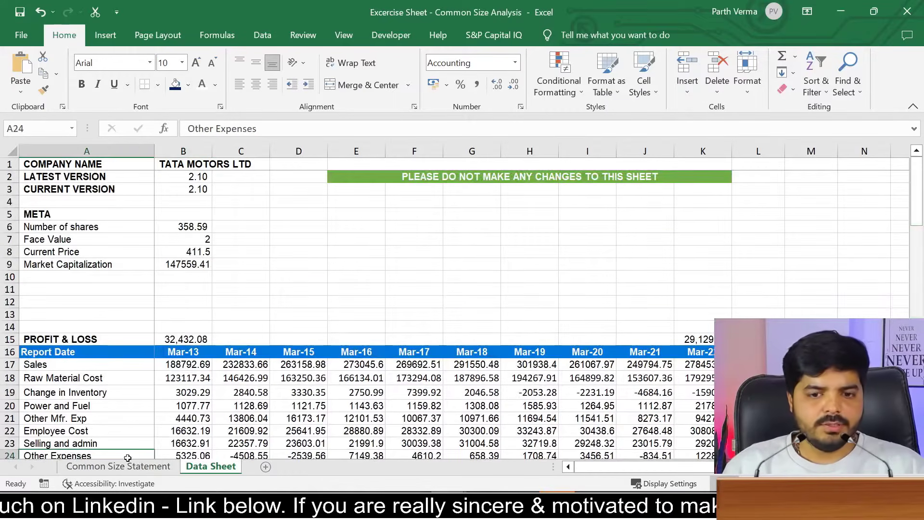
# Step: Enter the title "Common Size Income Statement" in cell B7 of the Common Size Statement sheet
pyautogui.click(123, 470)
pyautogui.moveTo(37, 226); pyautogui.dragTo(365, 224)
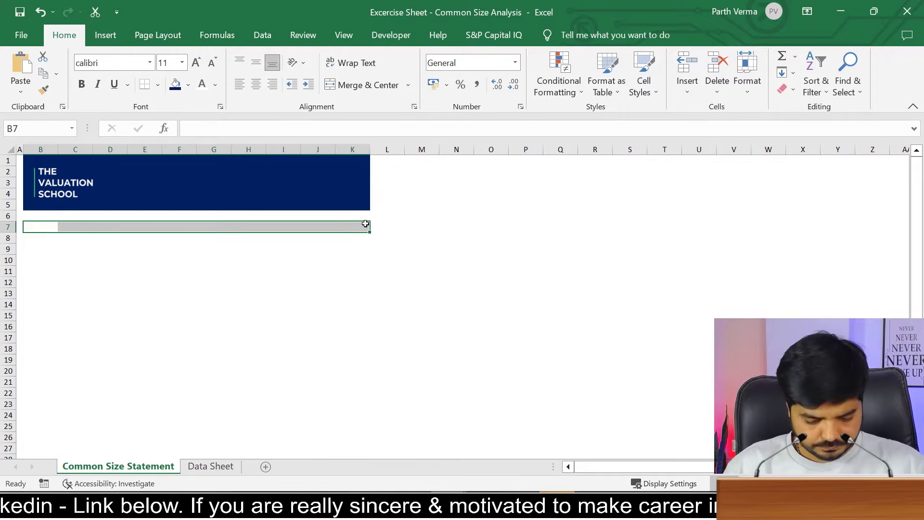
pyautogui.write('Common Size')
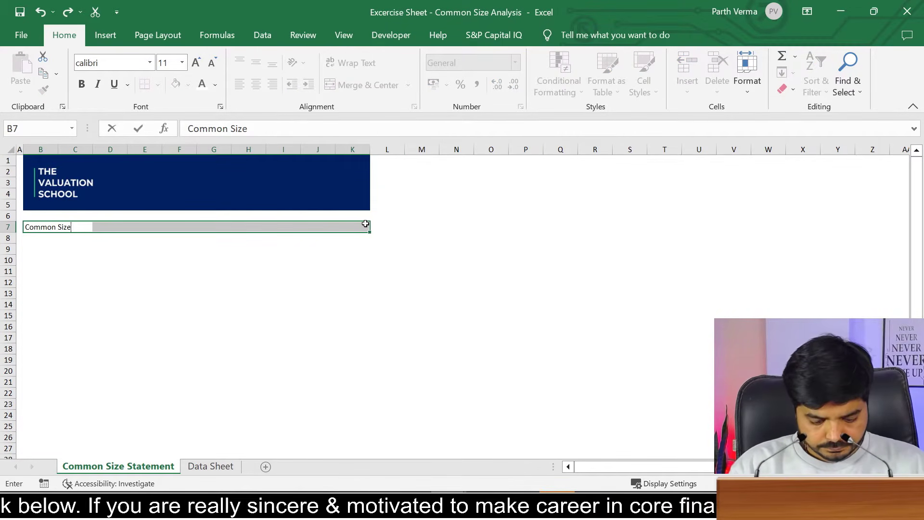
pyautogui.write(' Income Sta')
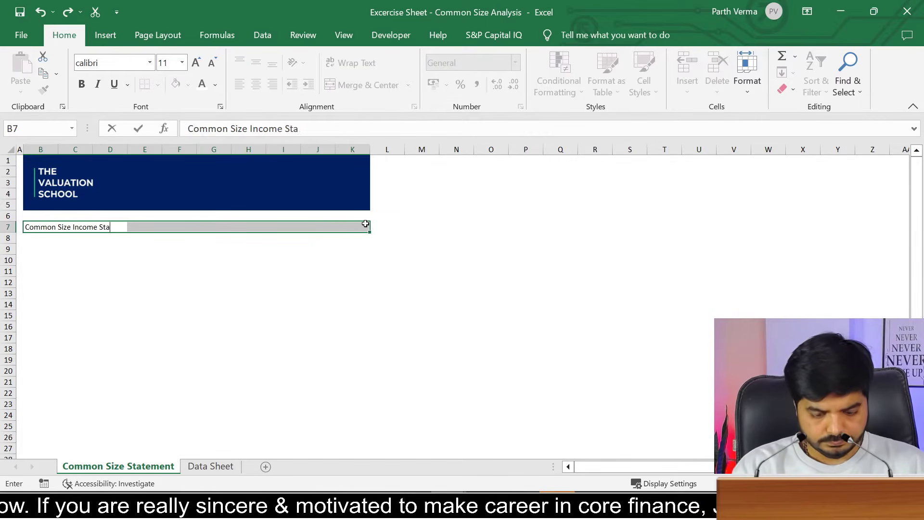
pyautogui.write('tement')
pyautogui.press('Return')
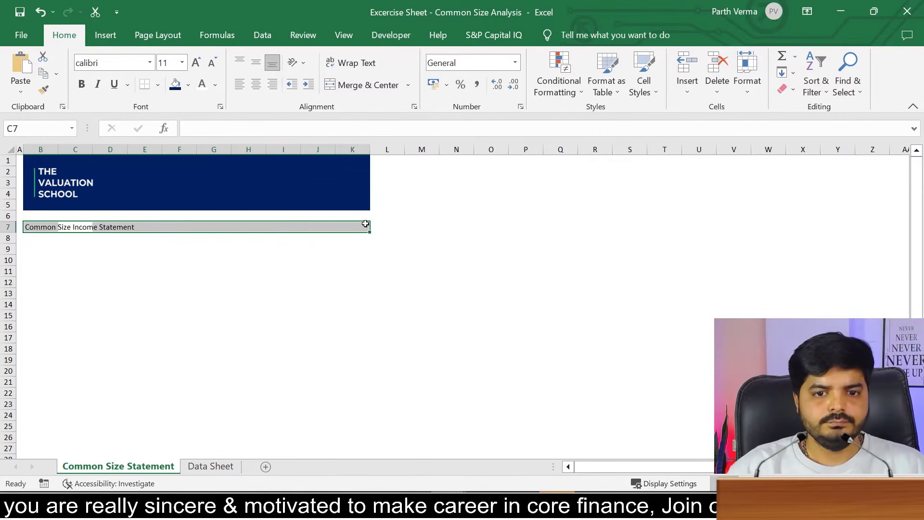
# Step: Convert the B7 title into a text formula, joining on a space and the "- " separator with ampersands
pyautogui.press('Down')
pyautogui.press('Up')
pyautogui.press('Left')
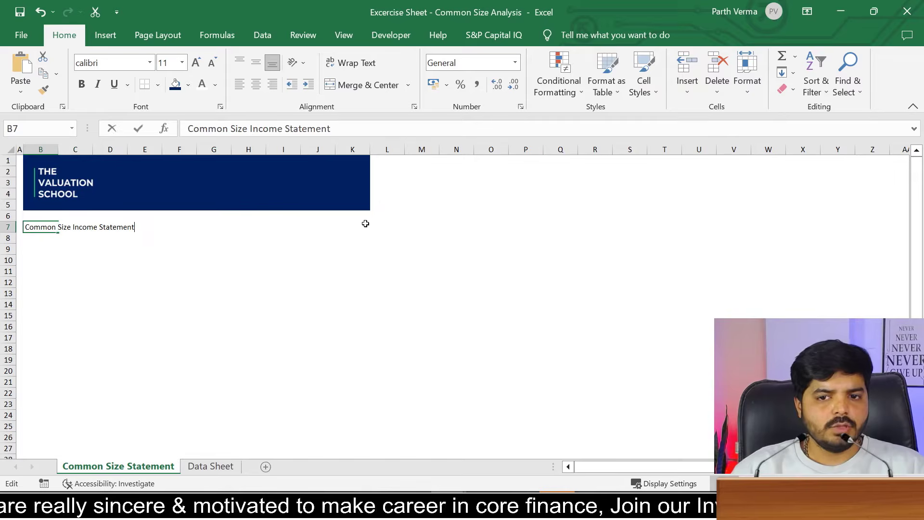
pyautogui.press('F2')
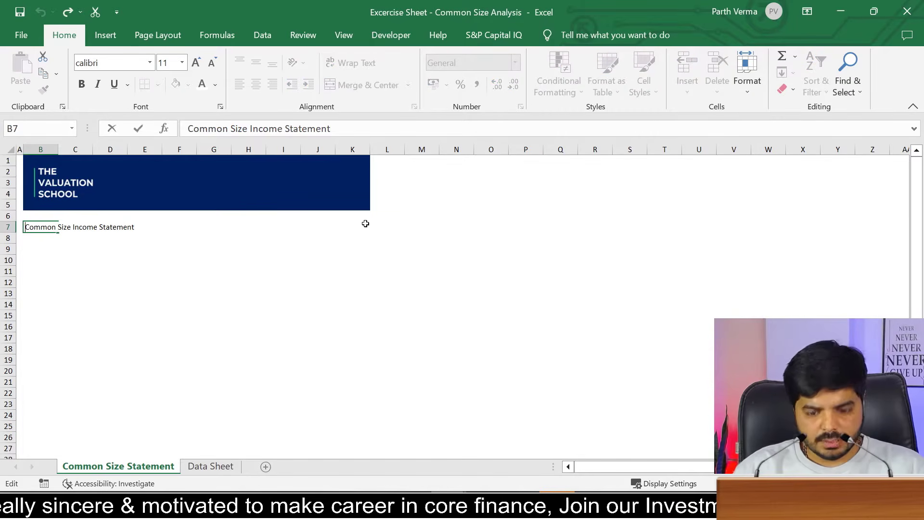
pyautogui.press('Home')
pyautogui.write('="')
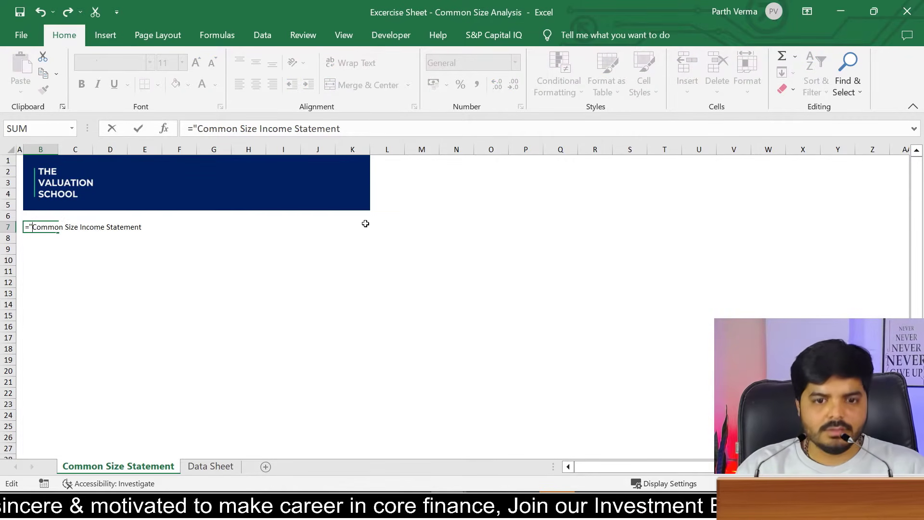
pyautogui.press('End')
pyautogui.write('"&')
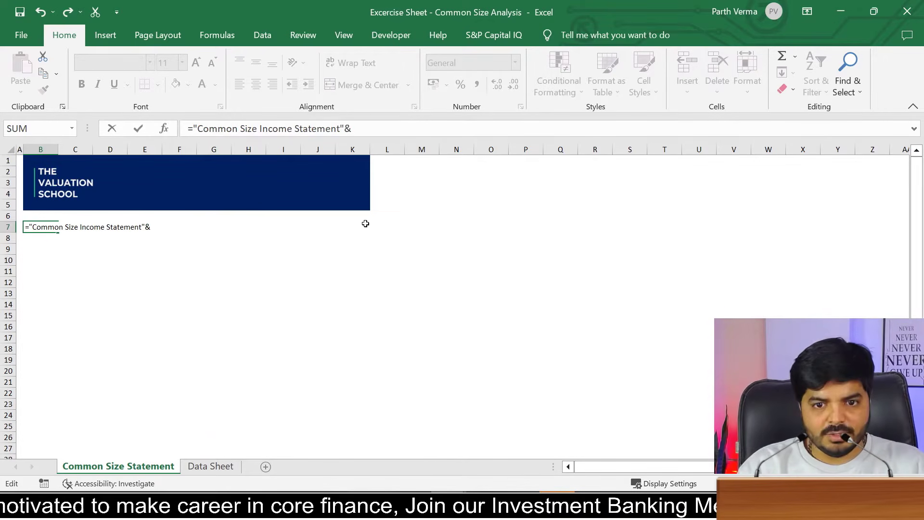
pyautogui.press('BackSpace')
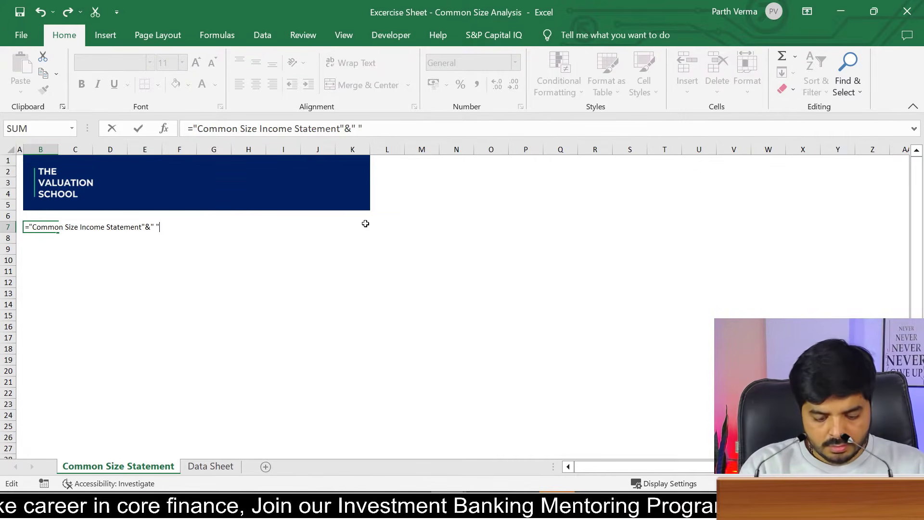
pyautogui.write('" "&')
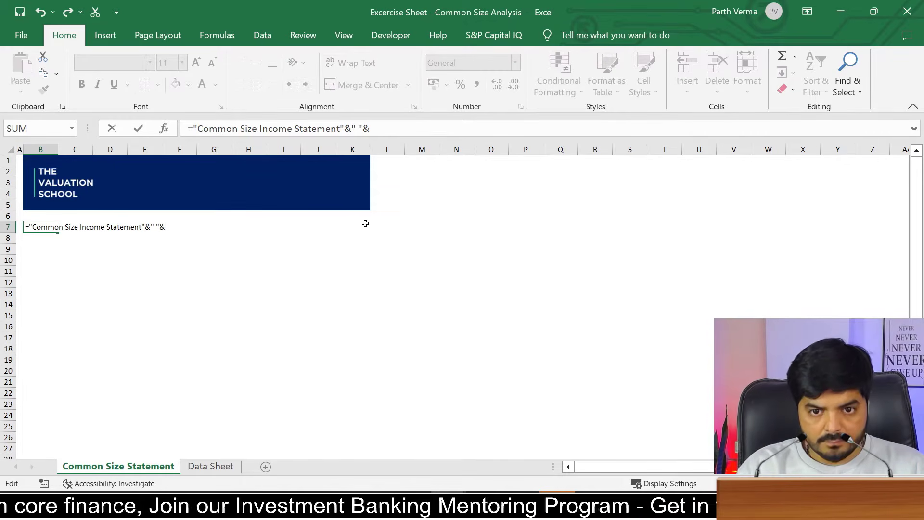
pyautogui.write('"- "&')
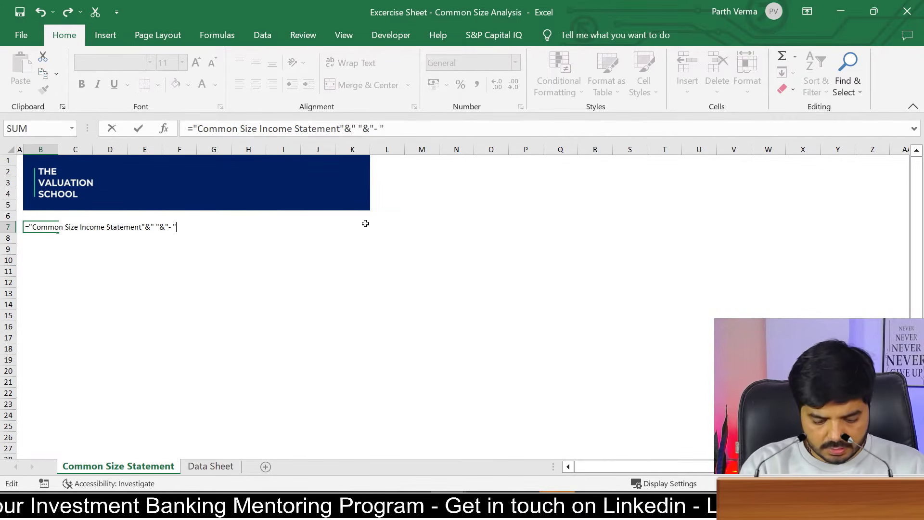
# Step: Complete the B7 title formula with a reference to the company name in Data Sheet cell B1
pyautogui.click(211, 466)
pyautogui.click(175, 165)
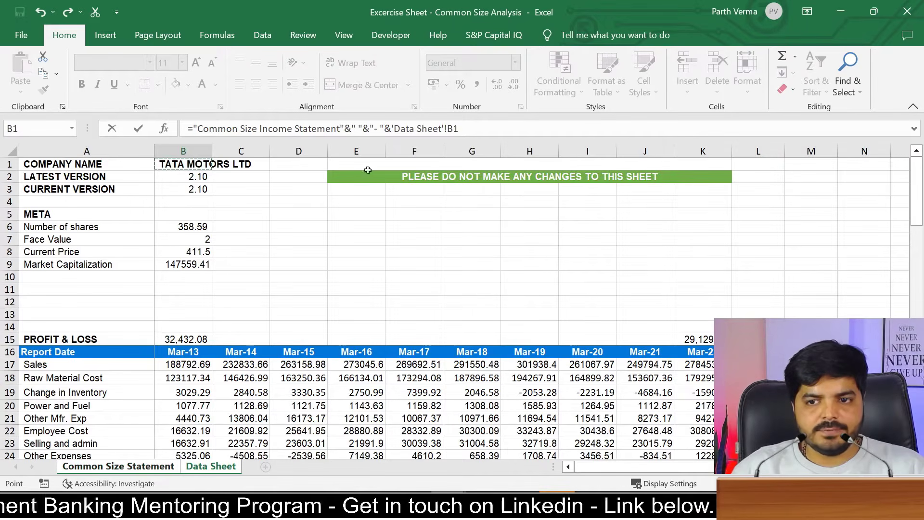
pyautogui.press('Return')
pyautogui.click(120, 269)
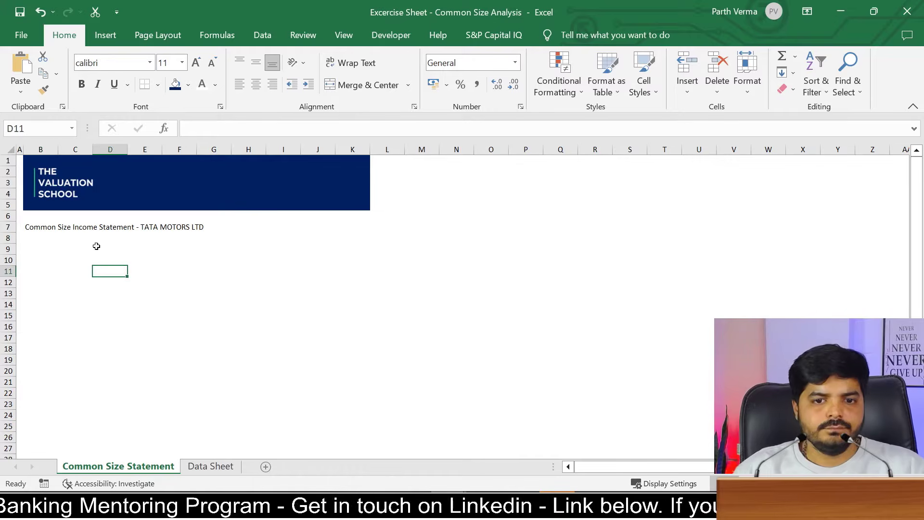
pyautogui.moveTo(47, 227); pyautogui.dragTo(358, 223)
pyautogui.click(472, 132)
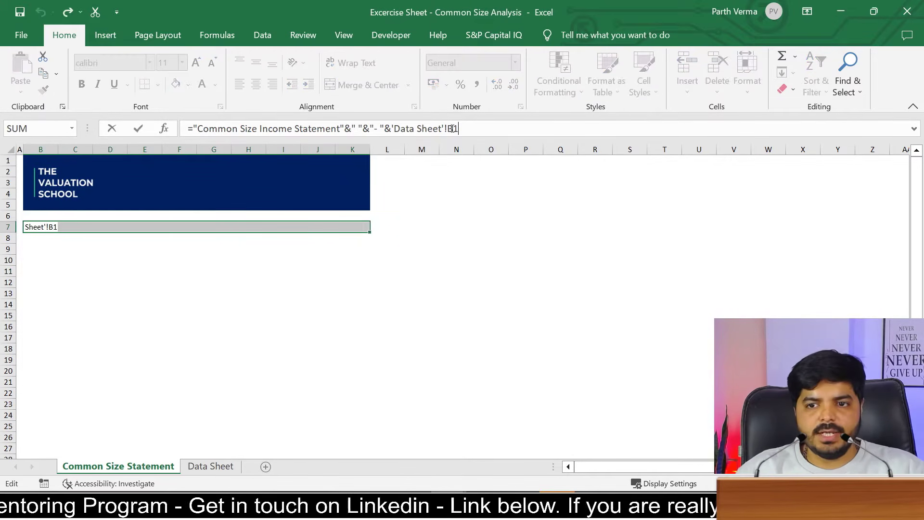
pyautogui.click(416, 128)
pyautogui.moveTo(394, 128); pyautogui.dragTo(474, 134)
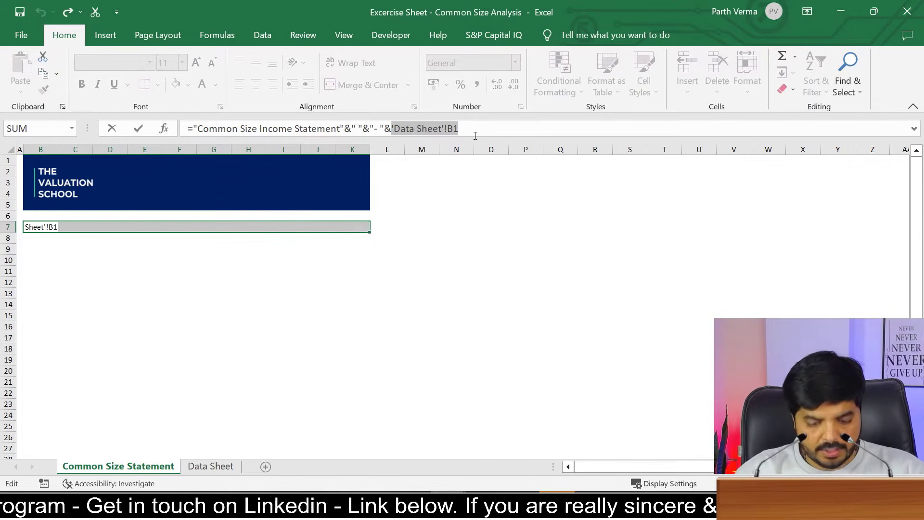
pyautogui.press('F4')
pyautogui.click(477, 209)
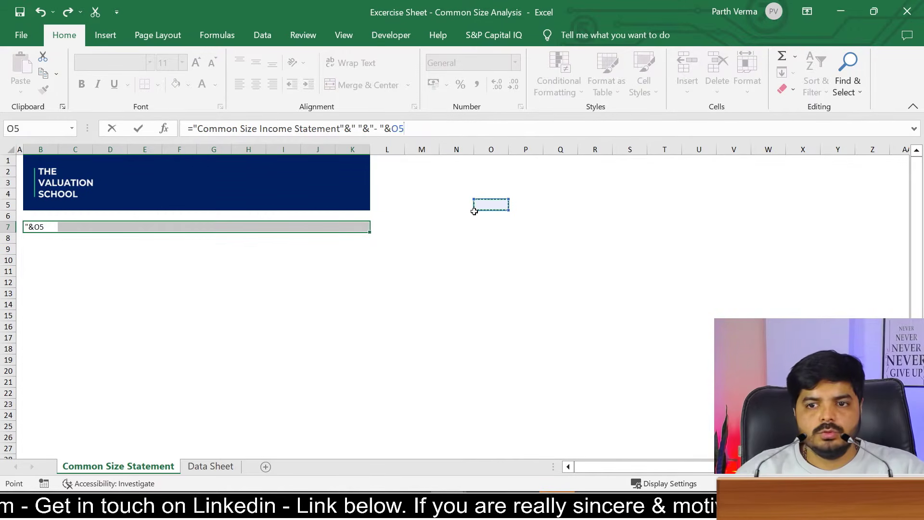
pyautogui.press('Escape')
# Step: Make the company name reference in the B7 title formula absolute, as 'Data Sheet'!$B$1
pyautogui.tripleClick(437, 129)
pyautogui.click(492, 122)
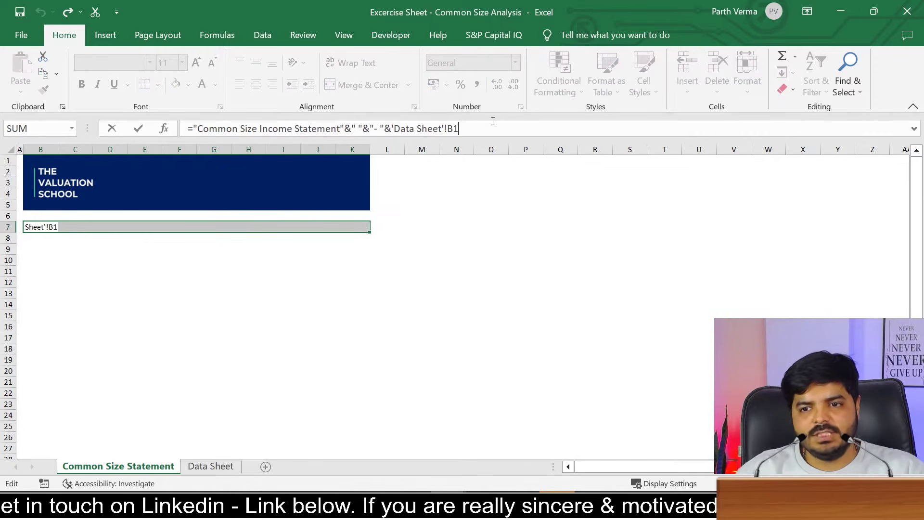
pyautogui.moveTo(460, 128); pyautogui.dragTo(392, 128)
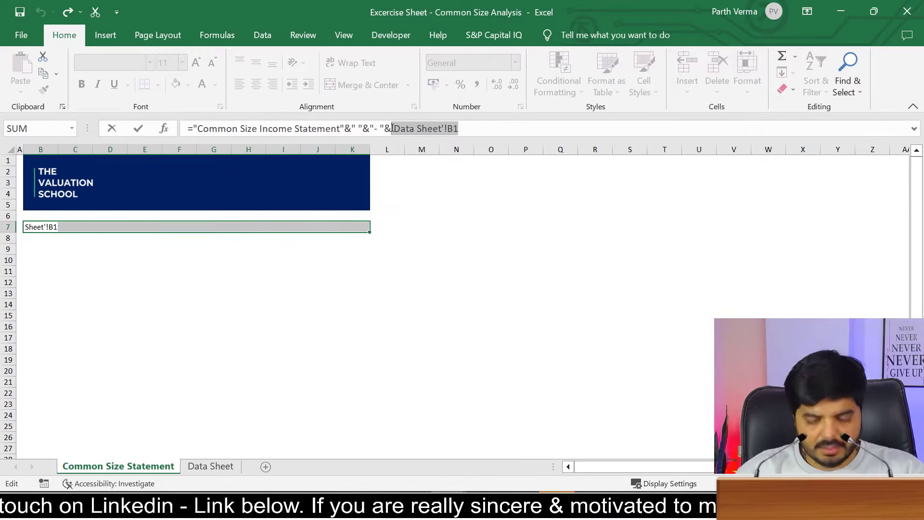
pyautogui.write('.')
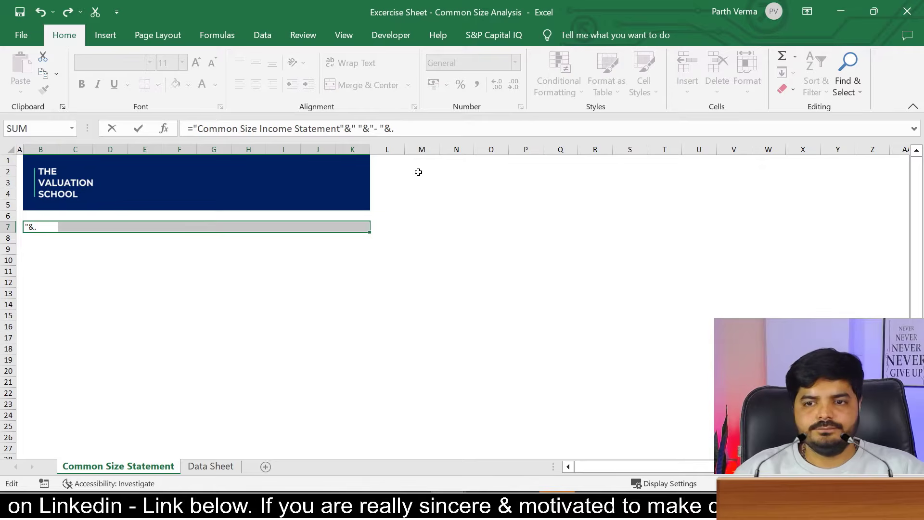
pyautogui.hotkey('ctrl', 'z')
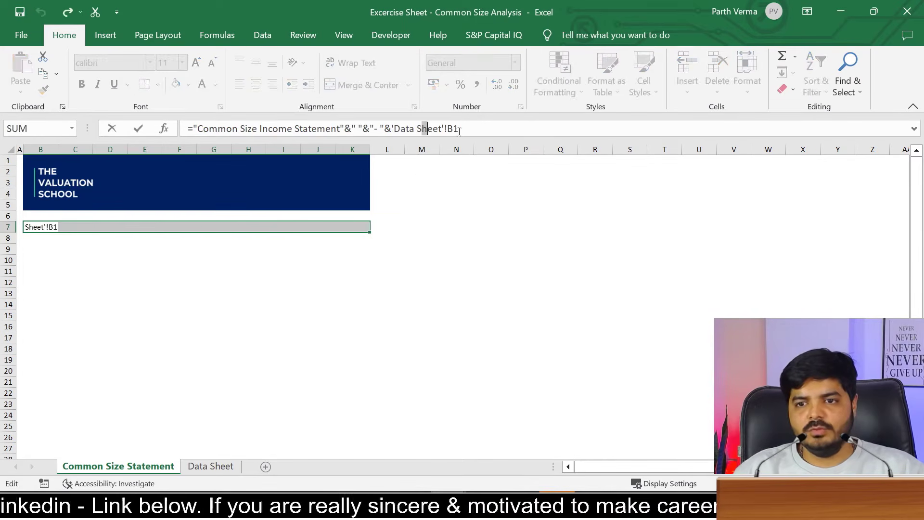
pyautogui.moveTo(458, 128); pyautogui.dragTo(393, 129)
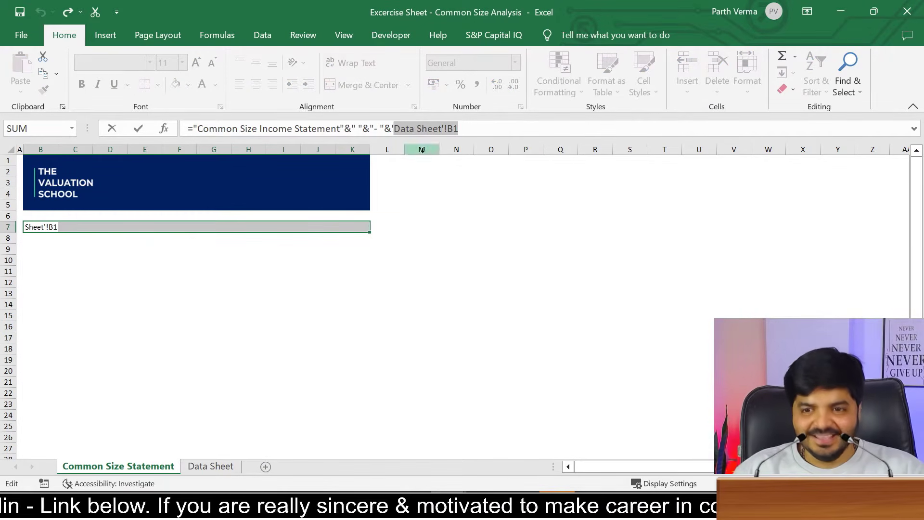
pyautogui.press('F4')
pyautogui.press('Return')
pyautogui.click(308, 383)
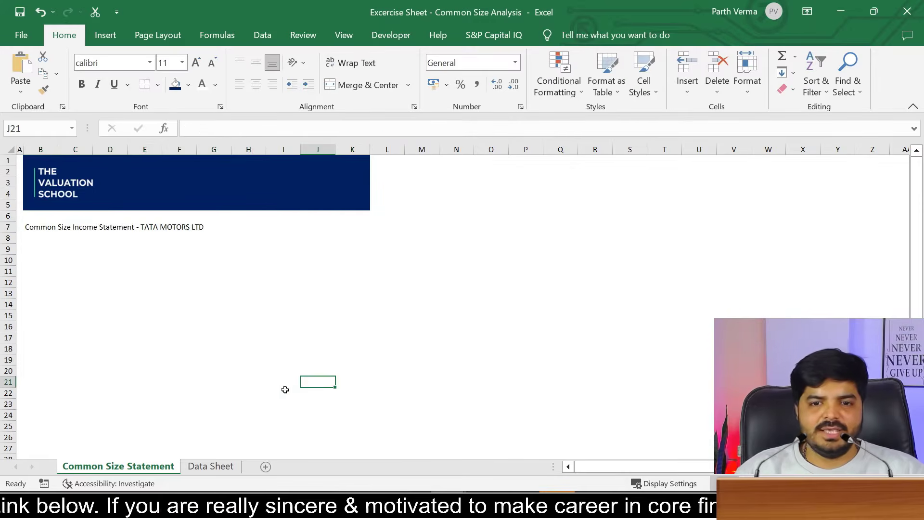
# Step: Format the title row B7:K7 with bold white text on a dark blue fill
pyautogui.click(50, 230)
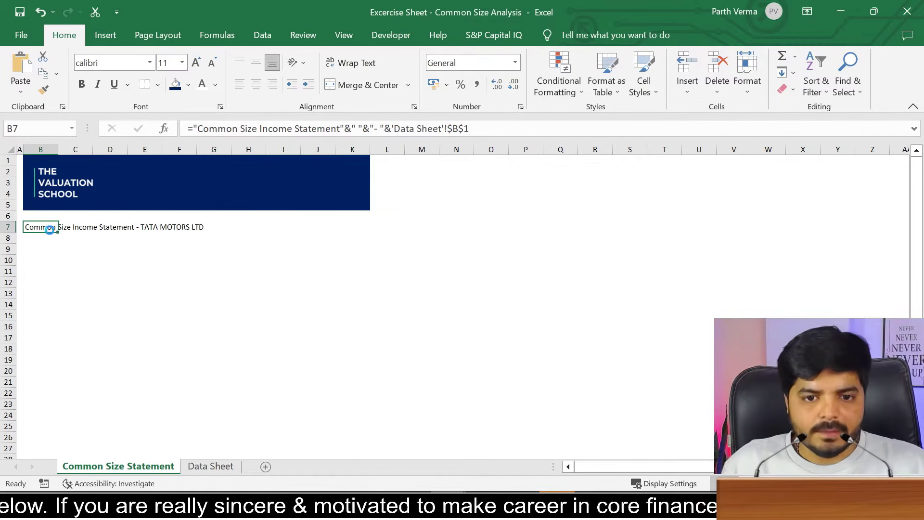
pyautogui.hotkey('ctrl', 'b')
pyautogui.moveTo(350, 225); pyautogui.dragTo(353, 226)
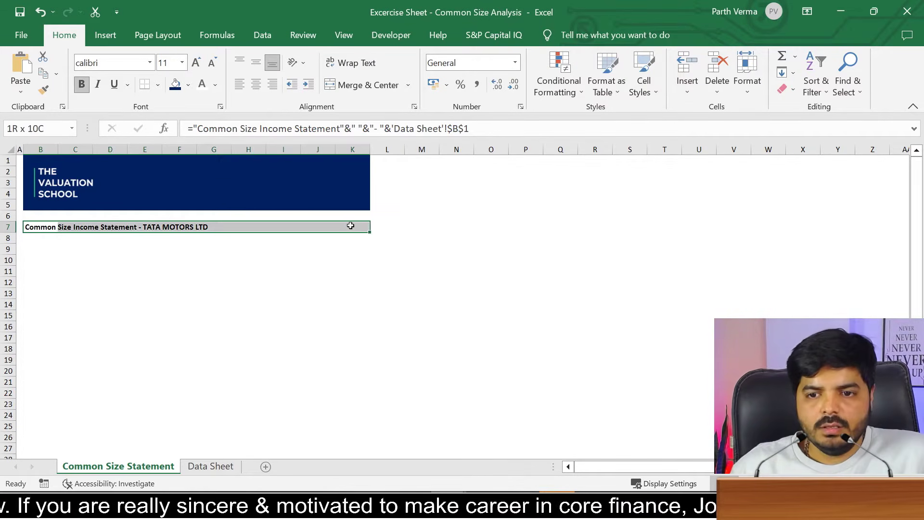
pyautogui.click(175, 84)
pyautogui.click(202, 85)
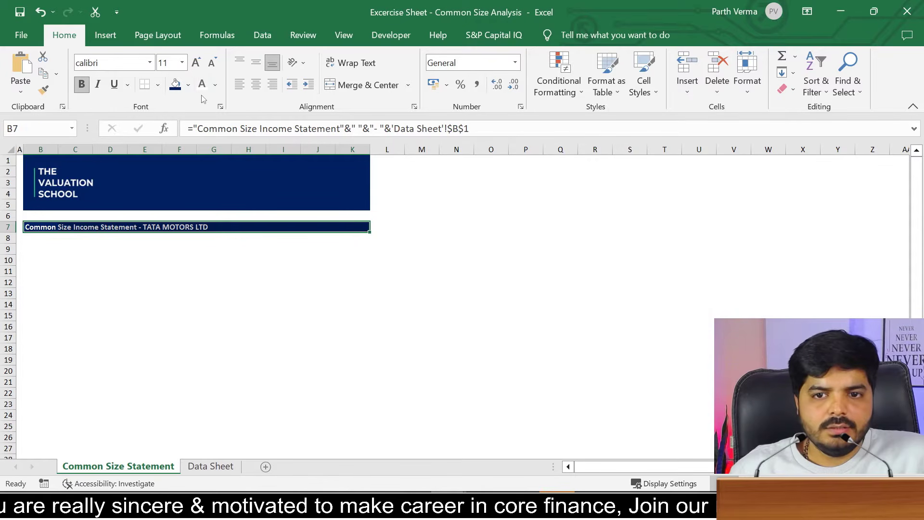
# Step: Merge and center the income statement title across B7:K7
pyautogui.click(260, 87)
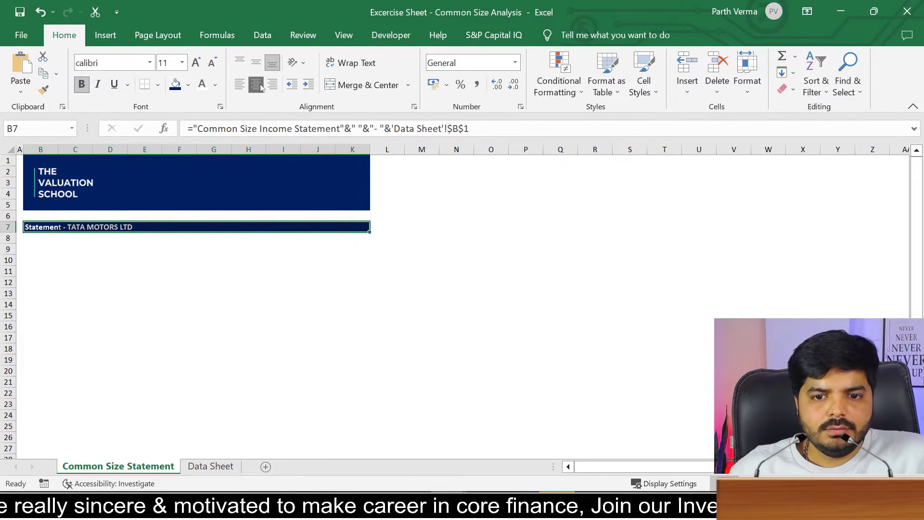
pyautogui.click(378, 84)
pyautogui.click(334, 297)
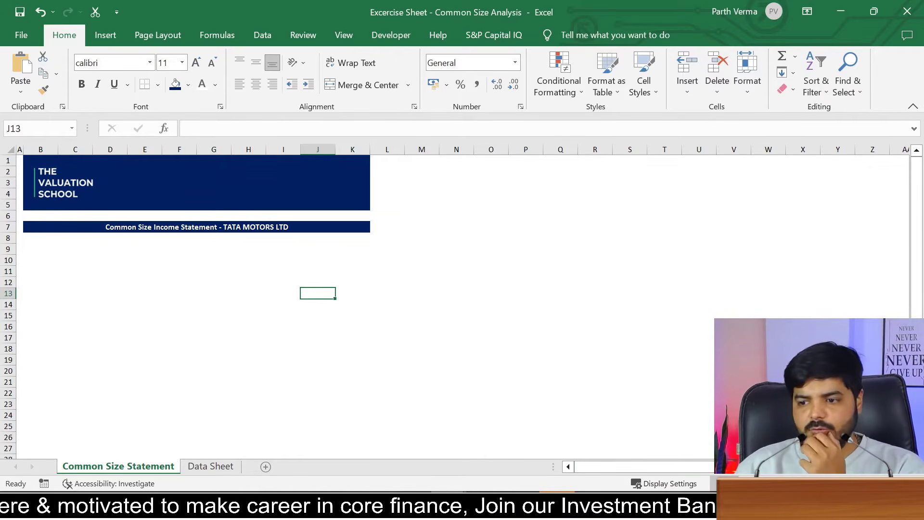
pyautogui.keyDown('ctrl'); pyautogui.scroll(3, 455, 301); pyautogui.keyUp('ctrl')
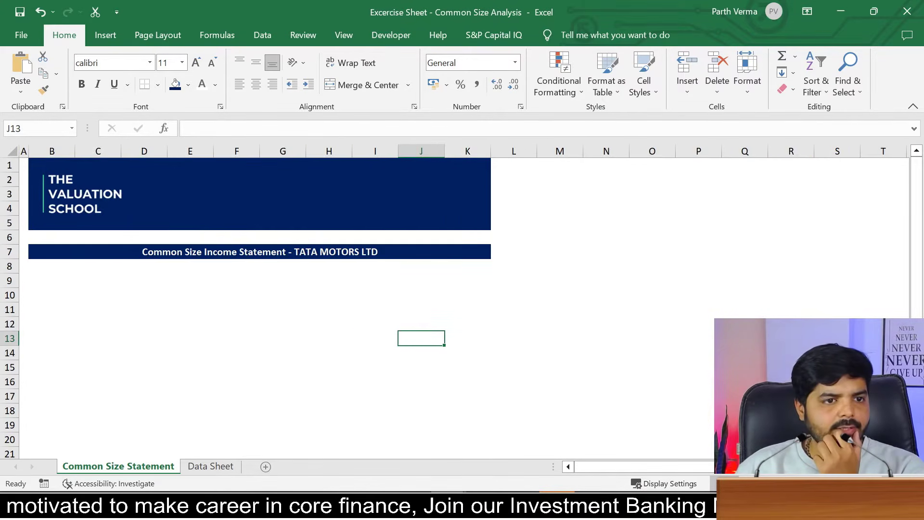
pyautogui.click(230, 310)
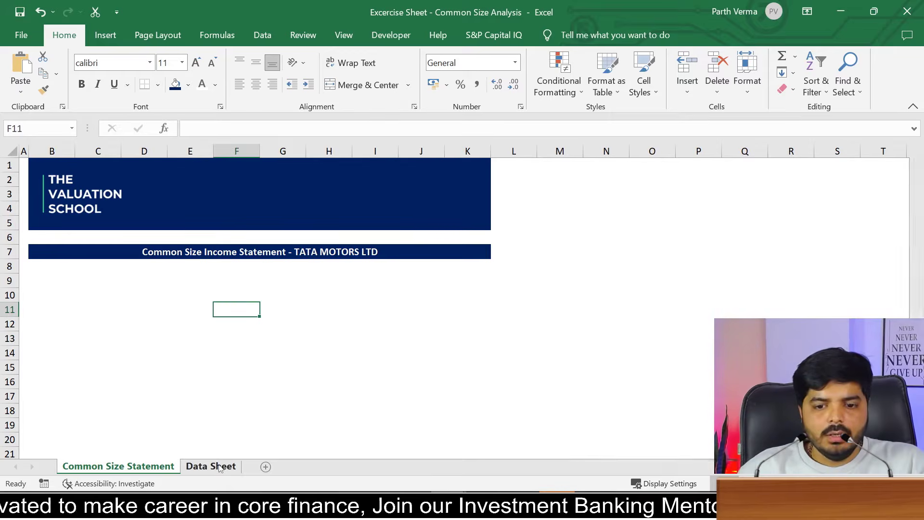
# Step: Review the profit and loss line items on the Data Sheet and enter the heading Particulars in B9 of the Common Size Statement sheet
pyautogui.click(211, 466)
pyautogui.moveTo(31, 364); pyautogui.dragTo(63, 421)
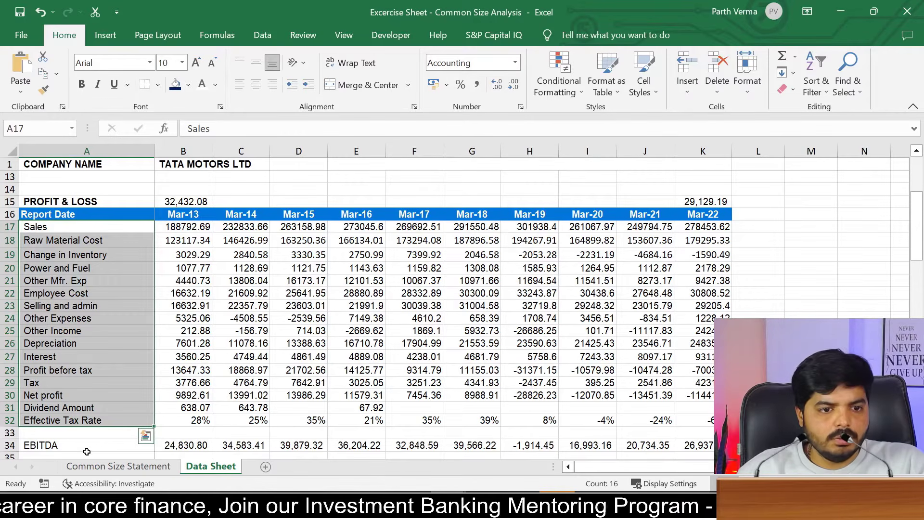
pyautogui.click(143, 465)
pyautogui.click(54, 275)
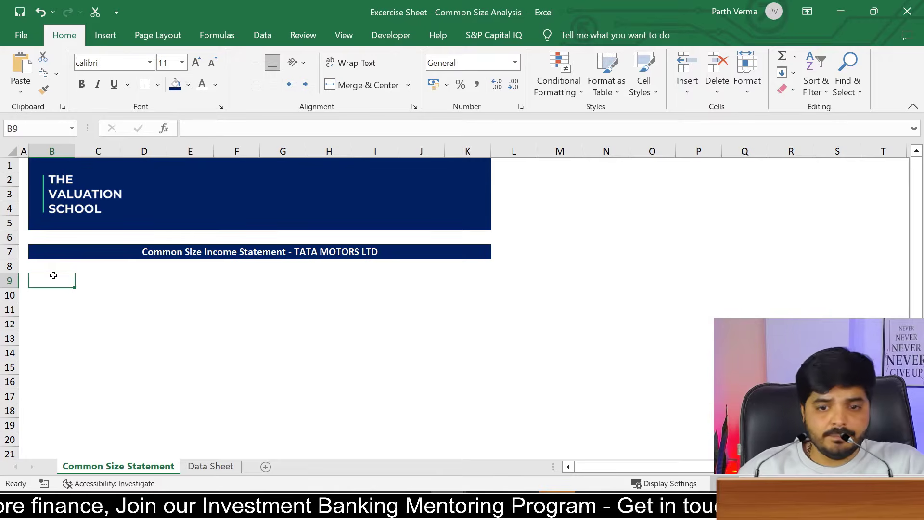
pyautogui.write('Particulare')
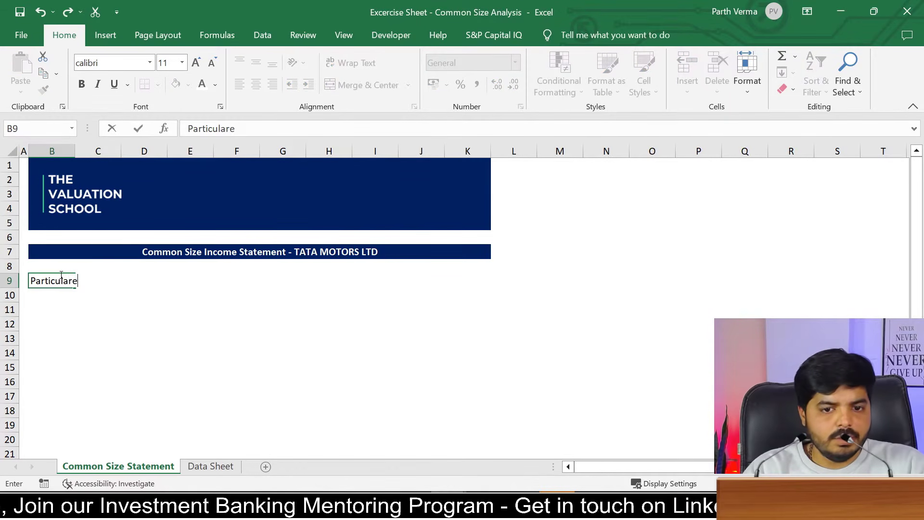
pyautogui.press('Tab')
# Step: Link C9 to the first report date in Data Sheet cell B16
pyautogui.write('=')
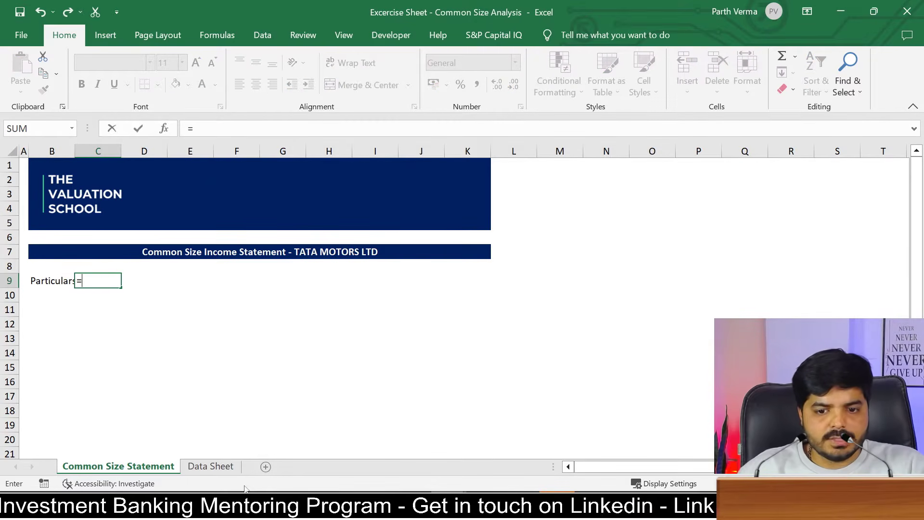
pyautogui.click(208, 465)
pyautogui.click(191, 214)
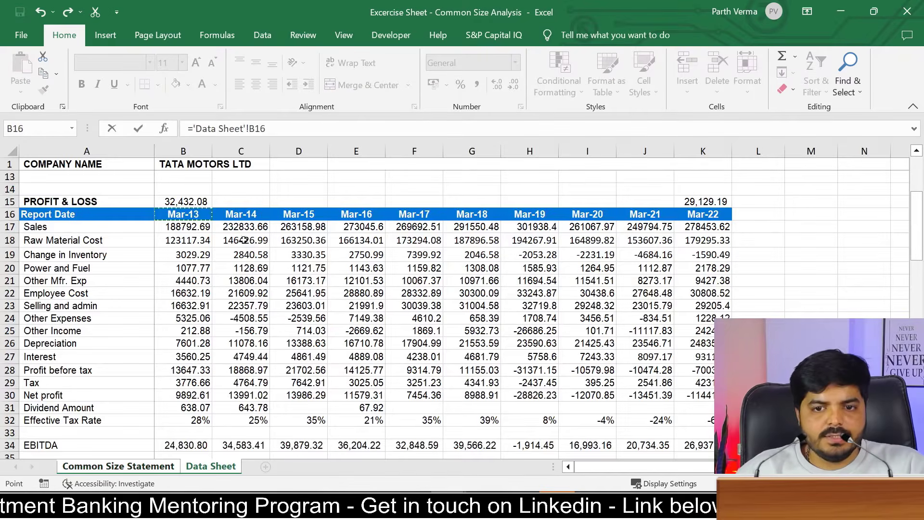
pyautogui.press('Return')
pyautogui.press('Up')
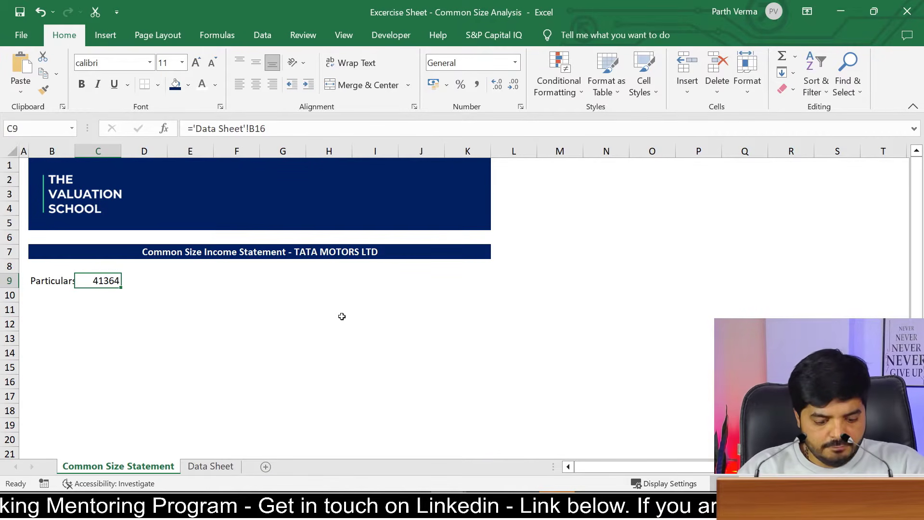
# Step: Try the dd-mmm-yy and Short Date formats on the date in C9, undoing each one
pyautogui.hotkey('ctrl', 'shift', '3')
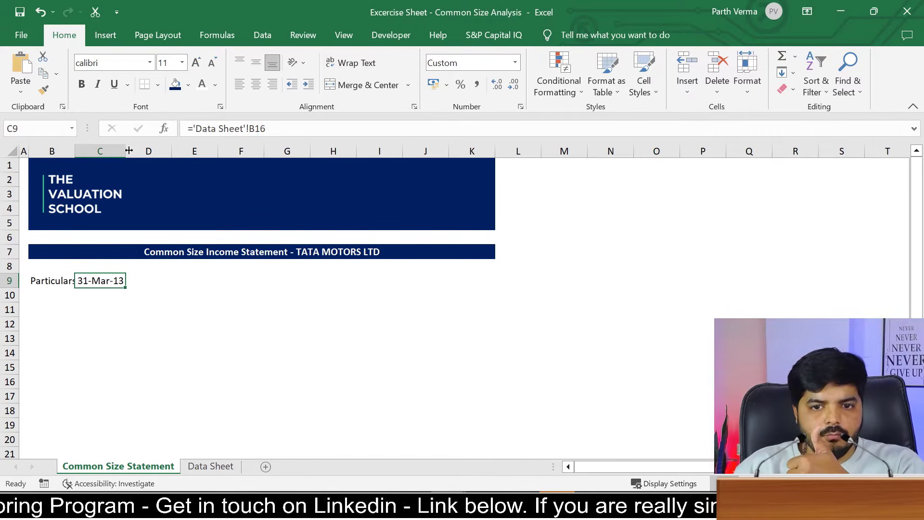
pyautogui.hotkey('ctrl', 'z')
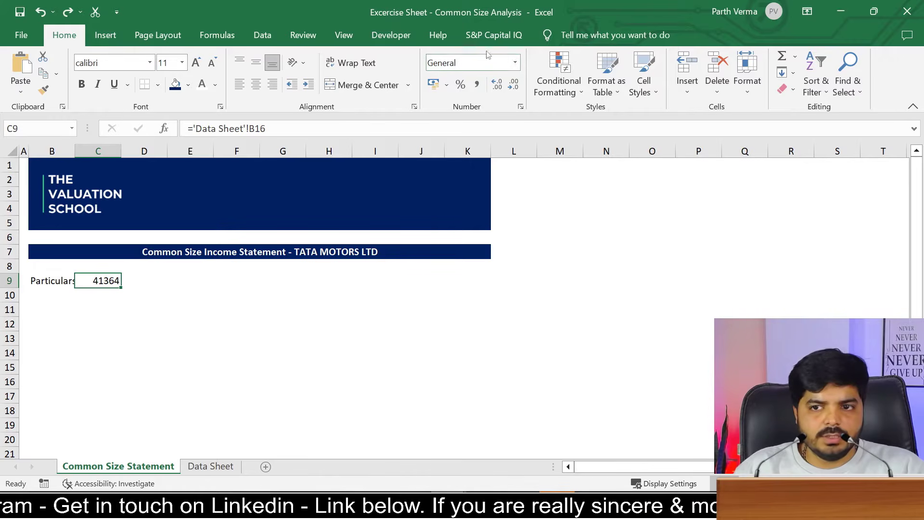
pyautogui.click(515, 62)
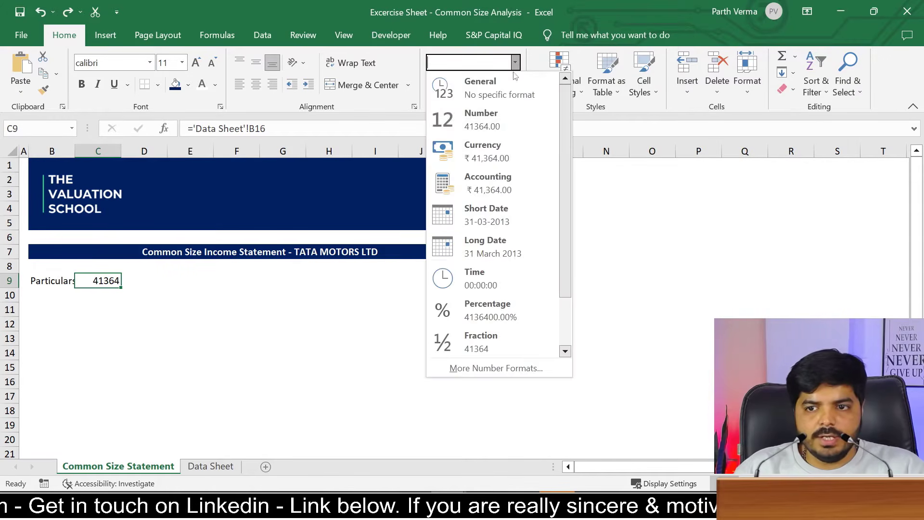
pyautogui.click(513, 225)
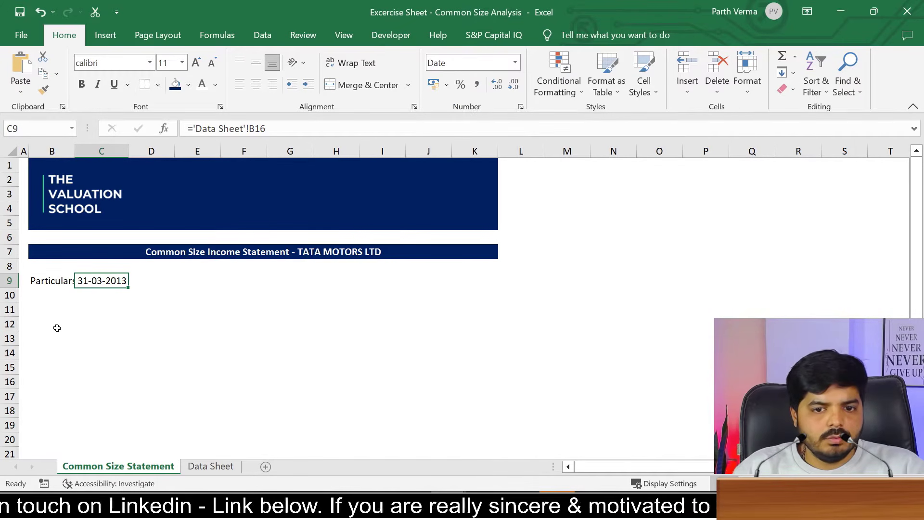
pyautogui.hotkey('ctrl', 'z')
# Step: Format the date in C9 with the custom number format mmm-yy
pyautogui.hotkey('ctrl', 'shift', '3')
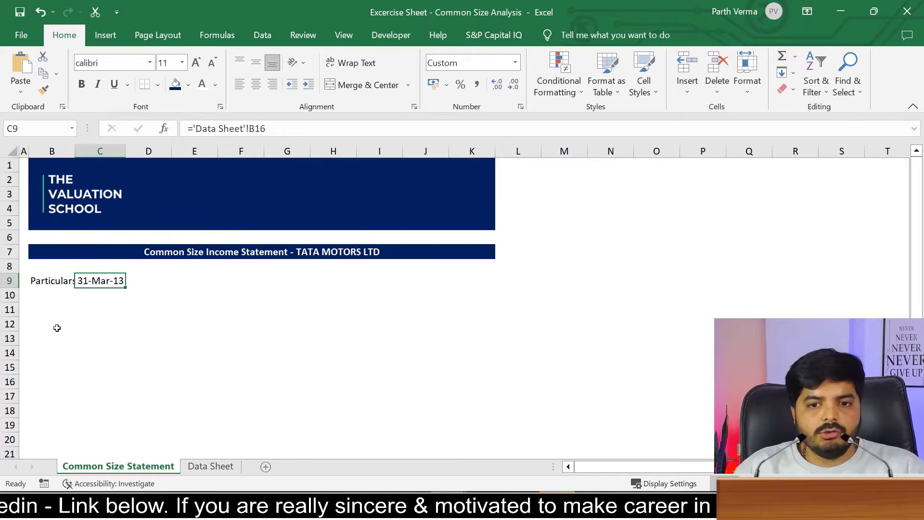
pyautogui.hotkey('ctrl', '1')
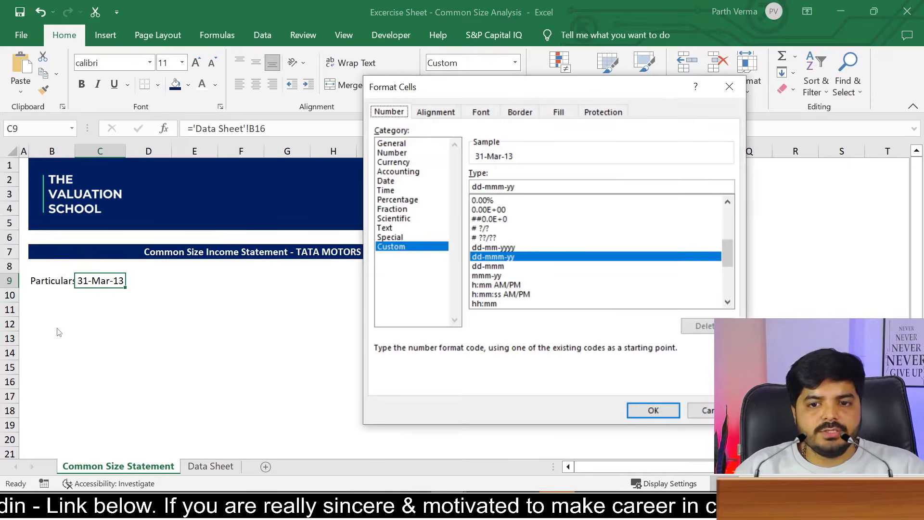
pyautogui.click(498, 276)
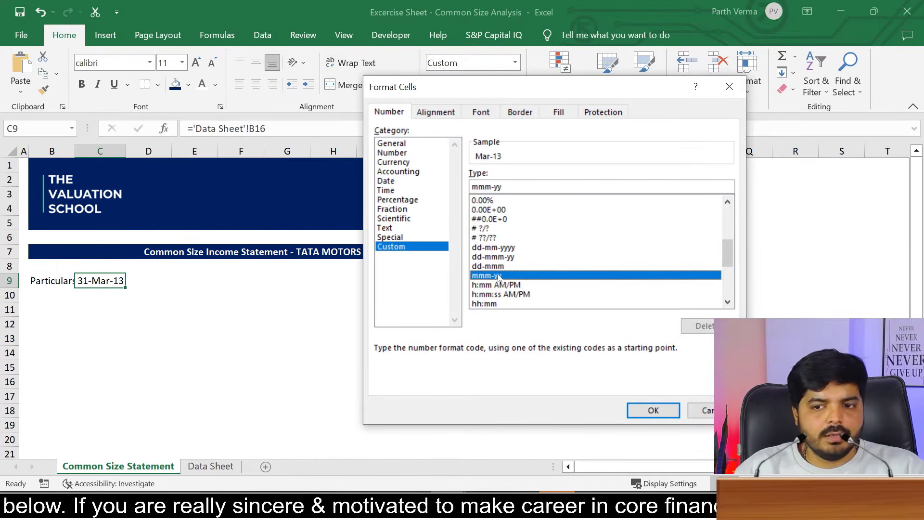
pyautogui.click(668, 413)
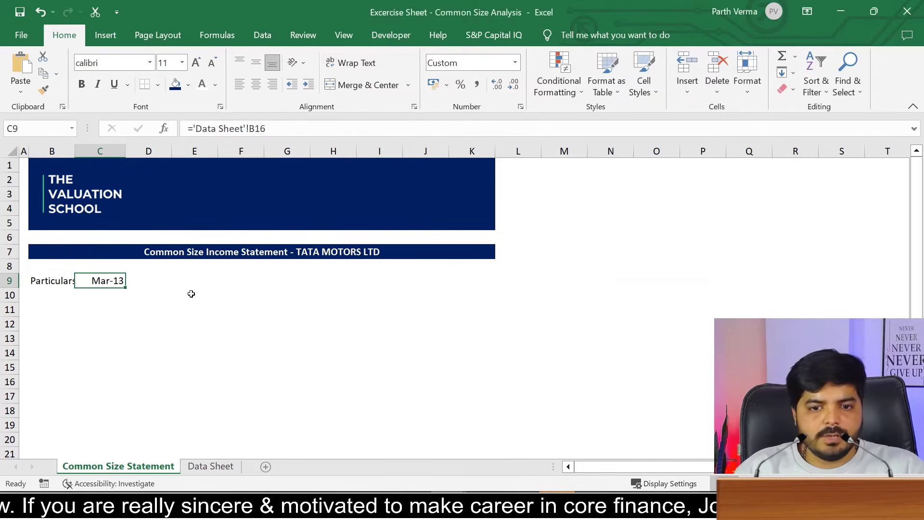
# Step: Fill the linked date from C9 across to L9, covering all report dates on the Data Sheet
pyautogui.moveTo(126, 288); pyautogui.dragTo(495, 288)
pyautogui.click(205, 465)
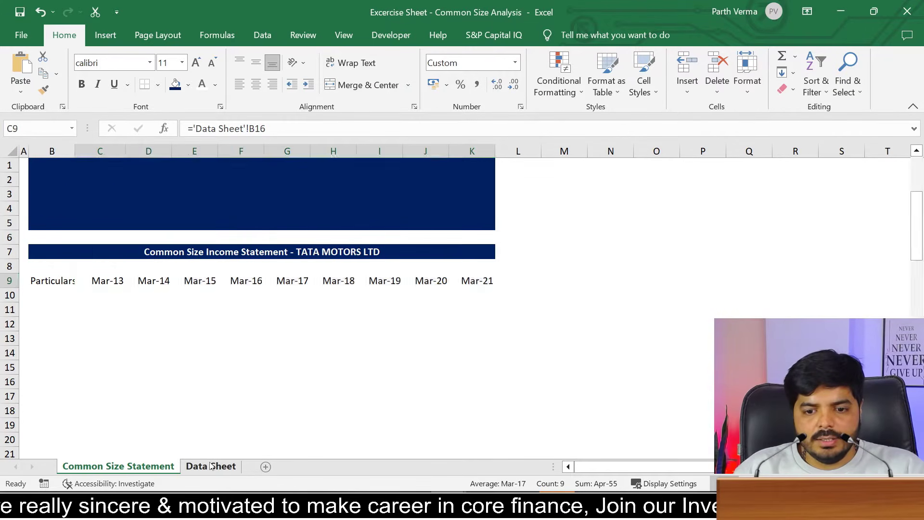
pyautogui.click(137, 465)
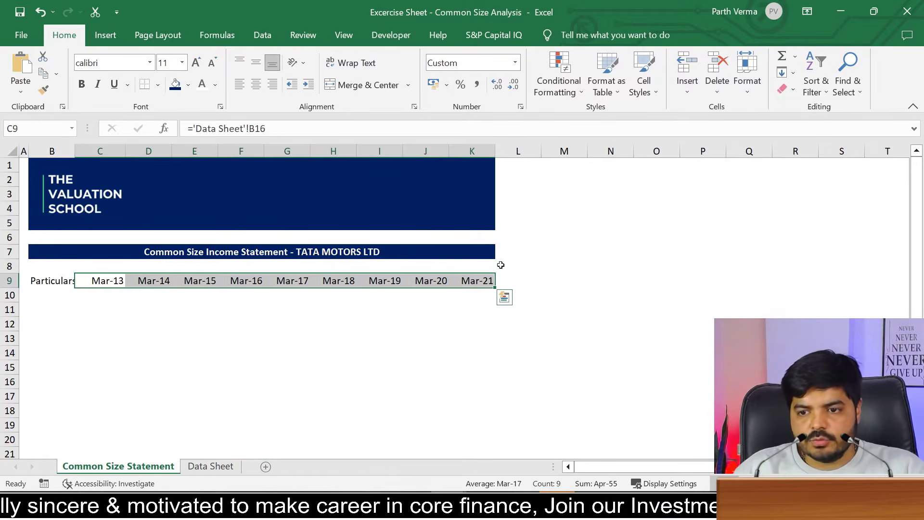
pyautogui.moveTo(495, 286); pyautogui.dragTo(522, 287)
# Step: Extend the dark blue fill to column L by copying the banner formatting onto L1:L5 and L7
pyautogui.moveTo(519, 165); pyautogui.dragTo(520, 228)
pyautogui.click(473, 203)
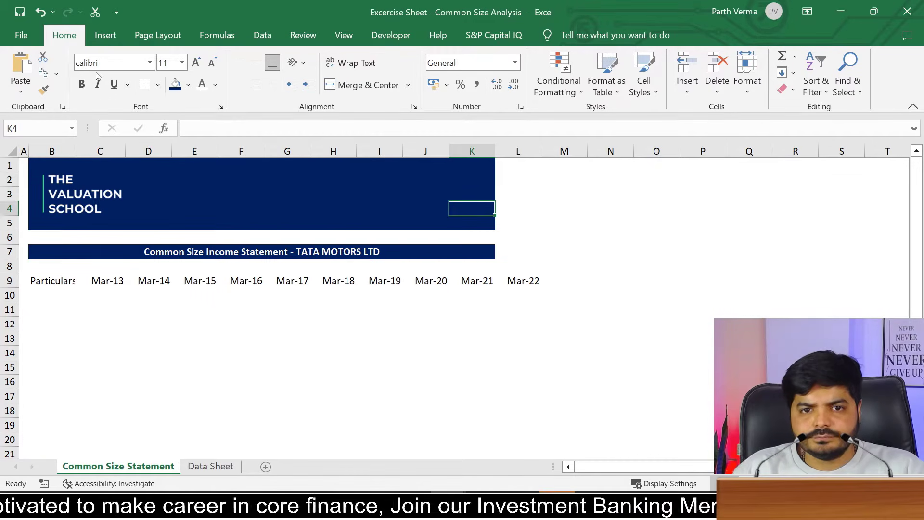
pyautogui.click(43, 89)
pyautogui.moveTo(516, 161); pyautogui.dragTo(517, 219)
pyautogui.click(431, 178)
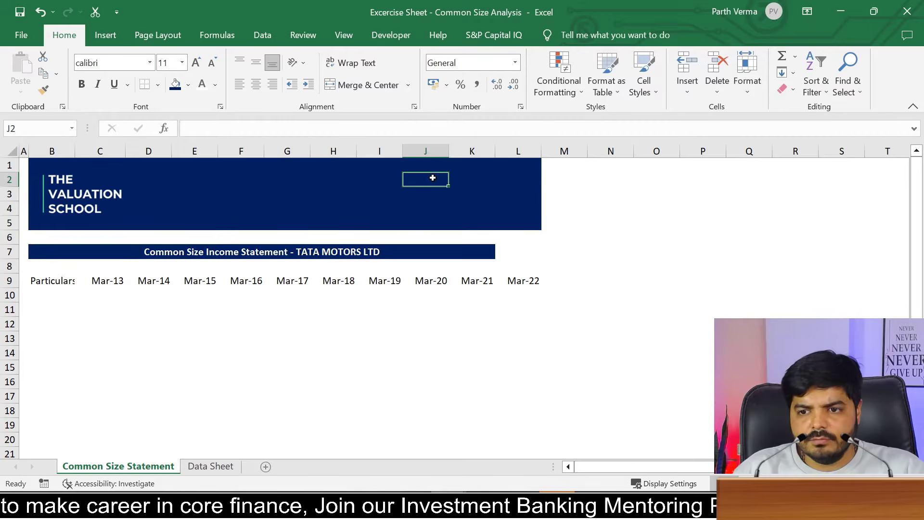
pyautogui.click(43, 89)
pyautogui.click(513, 250)
pyautogui.click(589, 305)
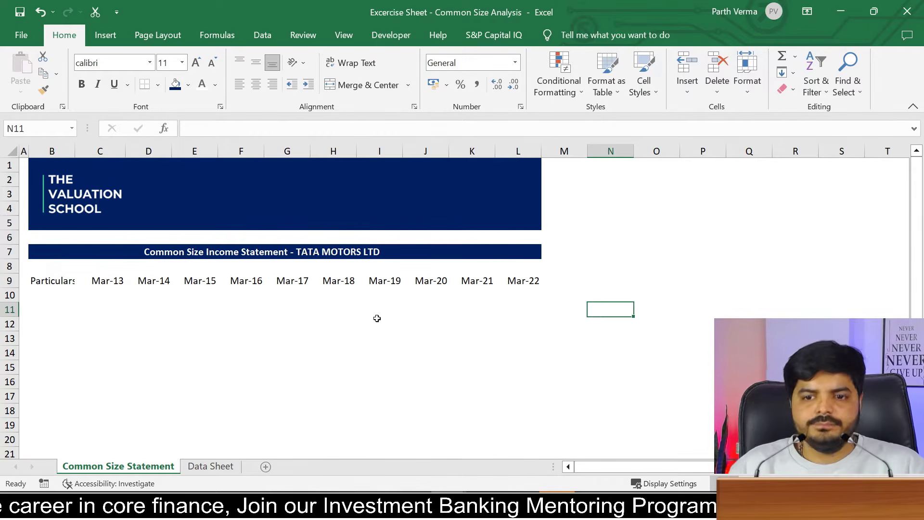
# Step: Select the title row B7:L7 and unmerge its existing merged cells
pyautogui.click(380, 323)
pyautogui.click(72, 250)
pyautogui.moveTo(357, 243); pyautogui.dragTo(530, 247)
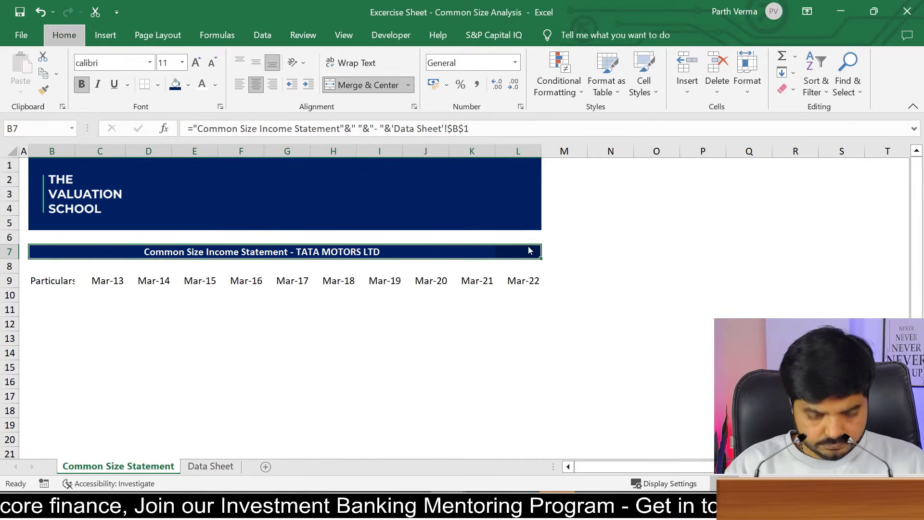
pyautogui.hotkey('alt', 'h')
pyautogui.press('m')
pyautogui.press('c')
# Step: Try merging and centering the title over the selected row 7 cells, and undo the merge
pyautogui.hotkey('alt', 'h')
pyautogui.press('m')
pyautogui.press('c')
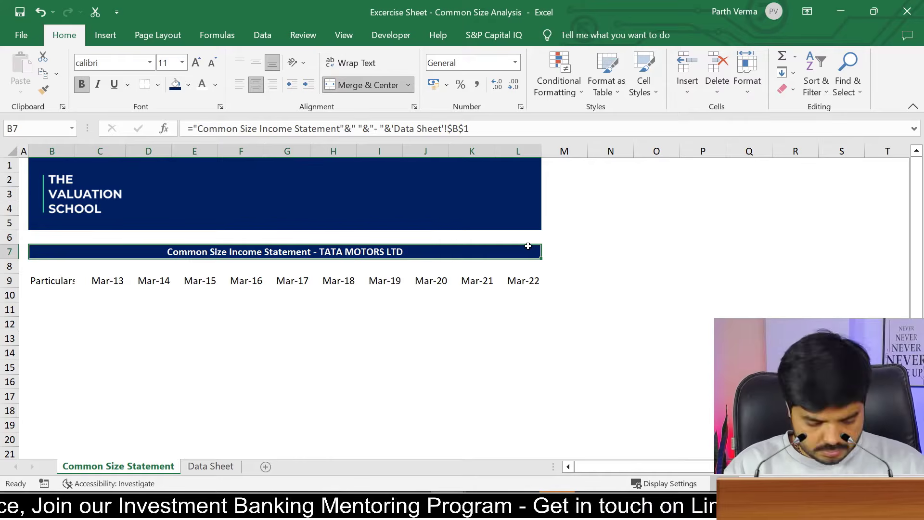
pyautogui.hotkey('ctrl', 'z')
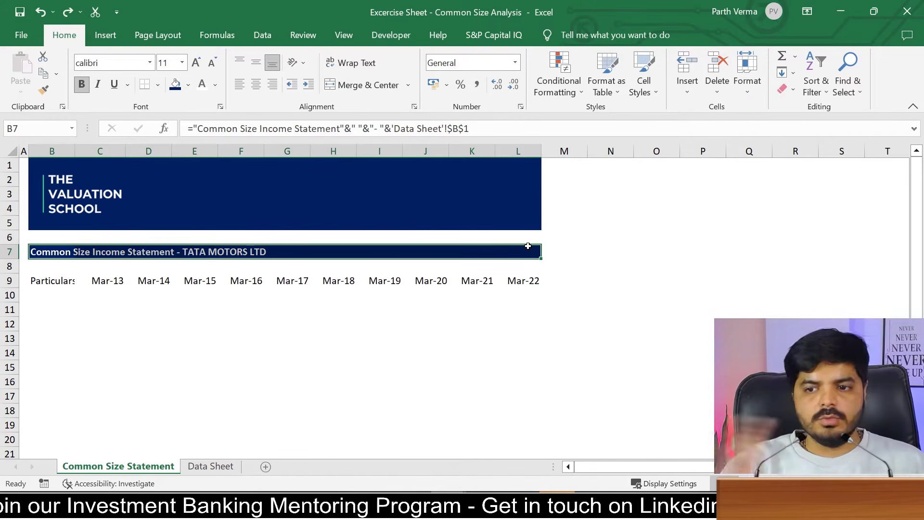
# Step: Merge and center the income statement title across B7:L7
pyautogui.press('Left')
pyautogui.press('Right')
pyautogui.hotkey('shift', 'Right')
pyautogui.hotkey('shift', 'Right')
pyautogui.hotkey('shift', 'Right')
pyautogui.hotkey('shift', 'Right')
pyautogui.hotkey('shift', 'Right')
pyautogui.hotkey('shift', 'Right')
pyautogui.hotkey('shift', 'Right')
pyautogui.hotkey('shift', 'Right')
pyautogui.hotkey('shift', 'Right')
pyautogui.hotkey('shift', 'Right')
pyautogui.hotkey('shift', 'Right')
pyautogui.hotkey('shift', 'Left')
pyautogui.press('alt')
pyautogui.press('h')
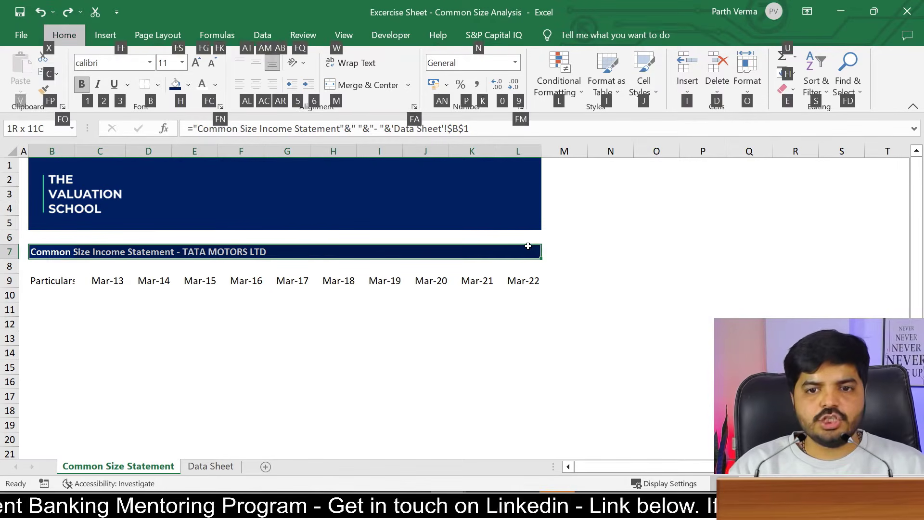
pyautogui.press('m')
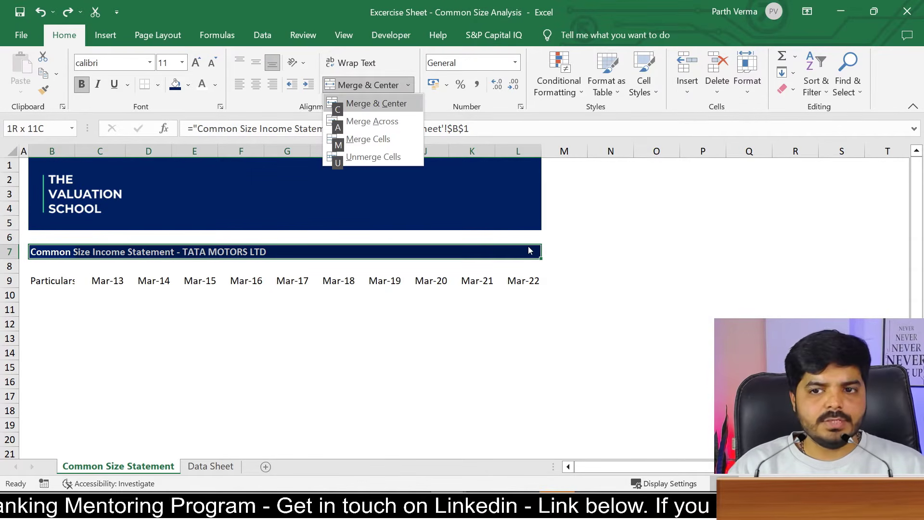
pyautogui.press('Escape')
pyautogui.press('Escape')
pyautogui.press('Escape')
pyautogui.press('alt')
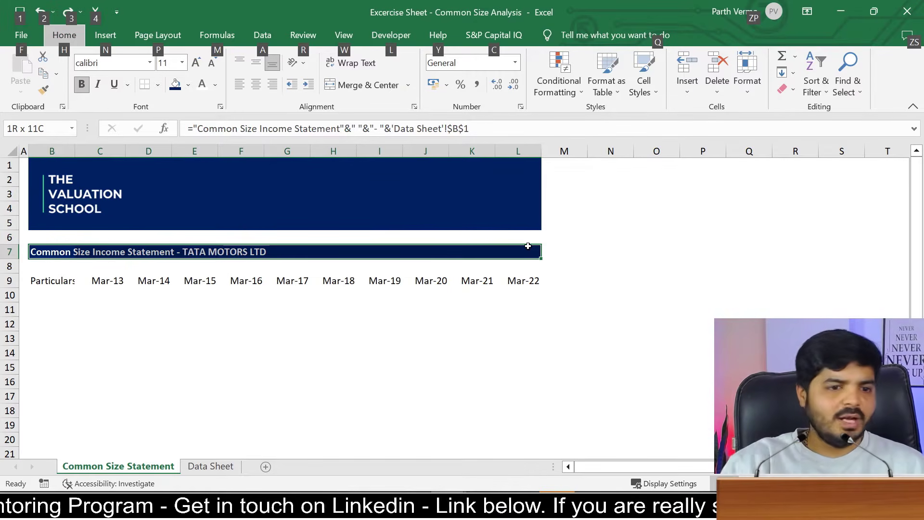
pyautogui.press('h')
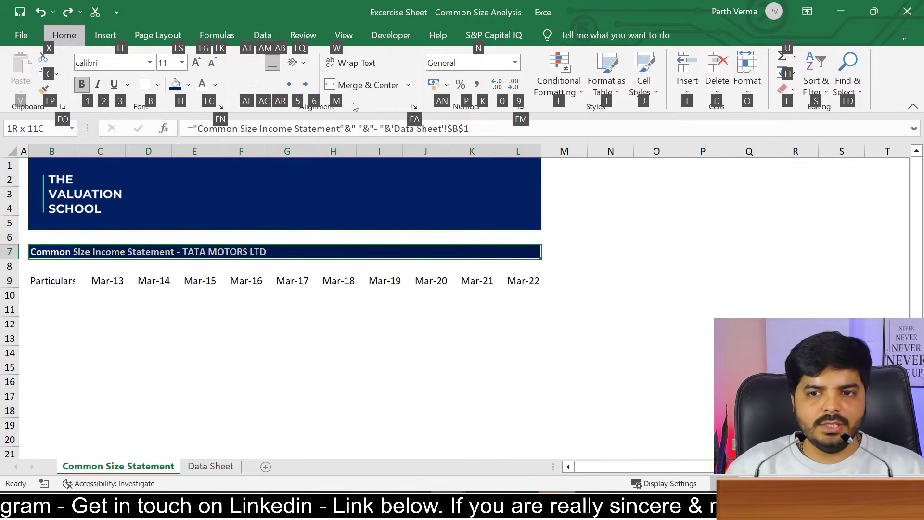
pyautogui.press('m')
pyautogui.press('c')
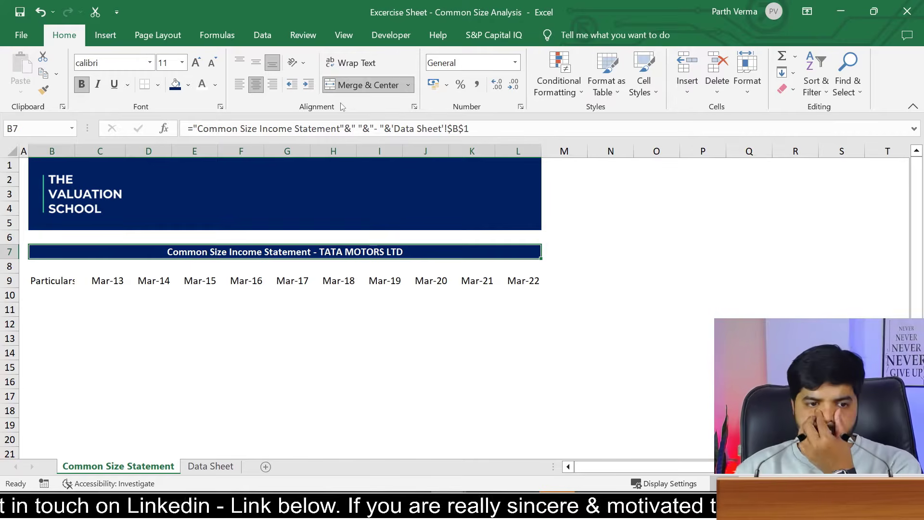
# Step: Widen column B so the Particulars heading fits fully in its cell
pyautogui.press('Down')
pyautogui.press('Down')
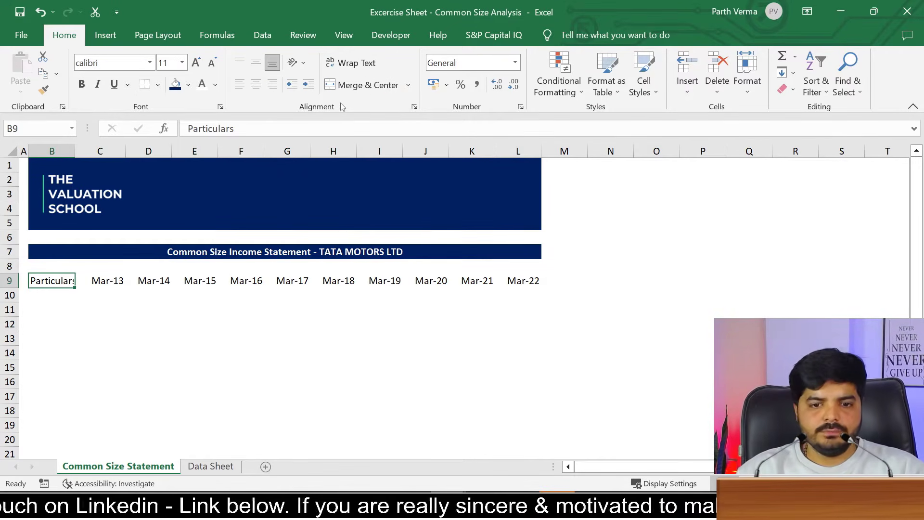
pyautogui.moveTo(75, 153); pyautogui.dragTo(112, 154)
pyautogui.click(214, 367)
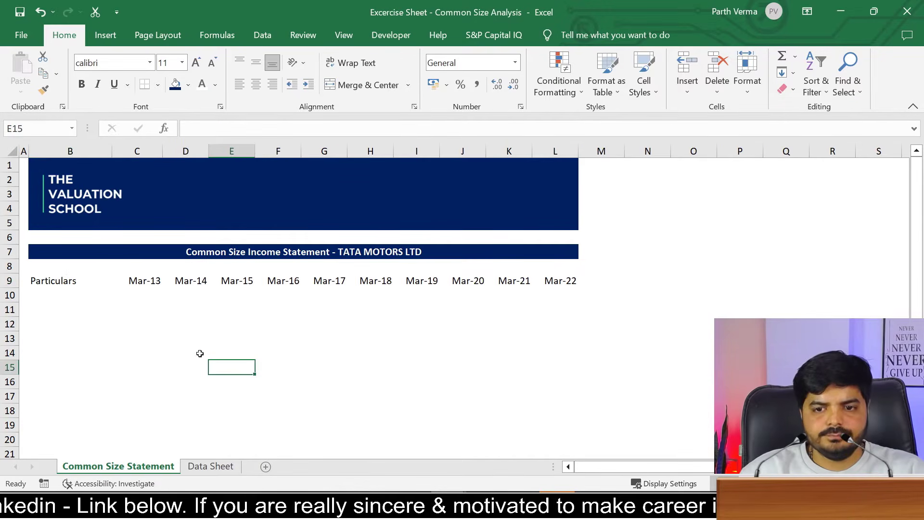
# Step: Make the Particulars and date headings in B9:L9 bold
pyautogui.moveTo(47, 285); pyautogui.dragTo(561, 281)
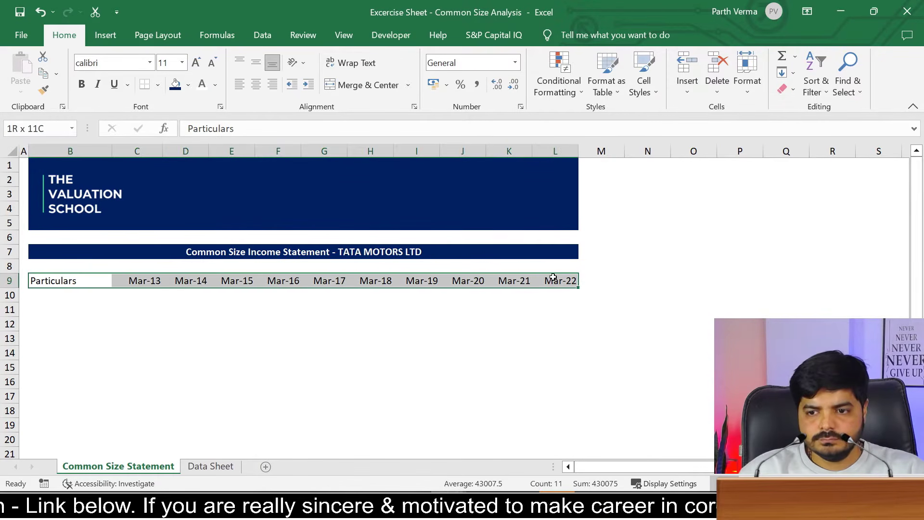
pyautogui.hotkey('ctrl', 'b')
pyautogui.click(332, 367)
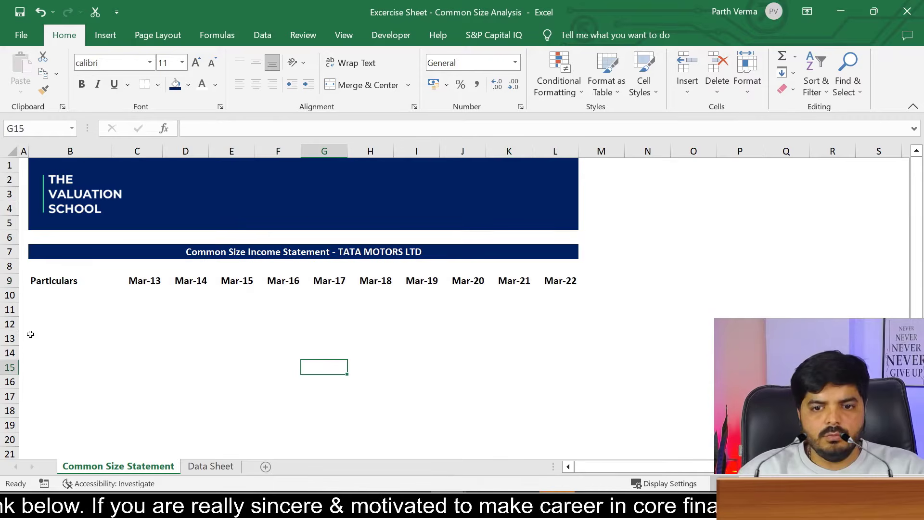
# Step: Add a thin bottom border beneath the Particulars and date headings in B9:L9
pyautogui.click(40, 299)
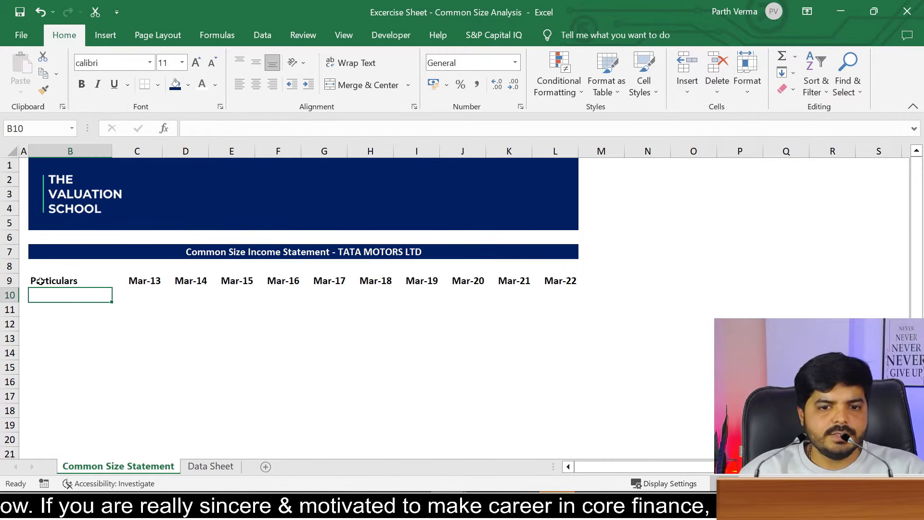
pyautogui.moveTo(33, 280); pyautogui.dragTo(549, 278)
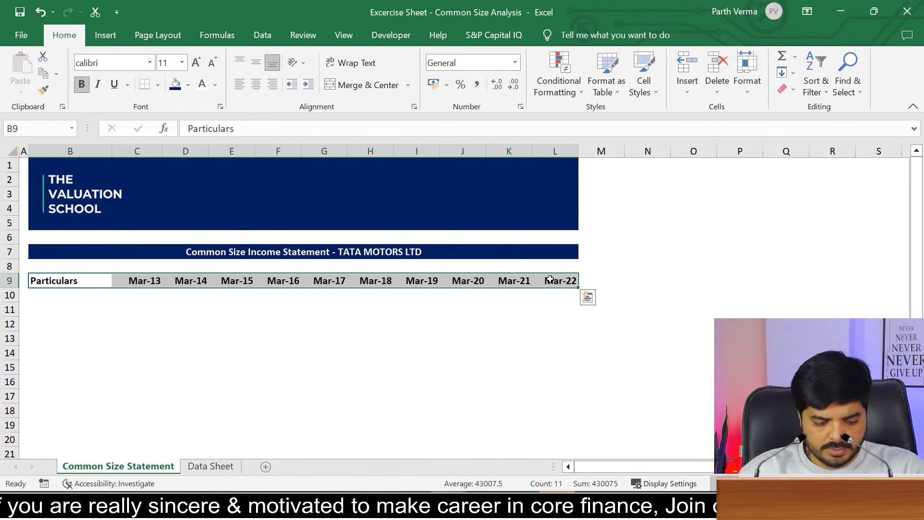
pyautogui.hotkey('ctrl', '1')
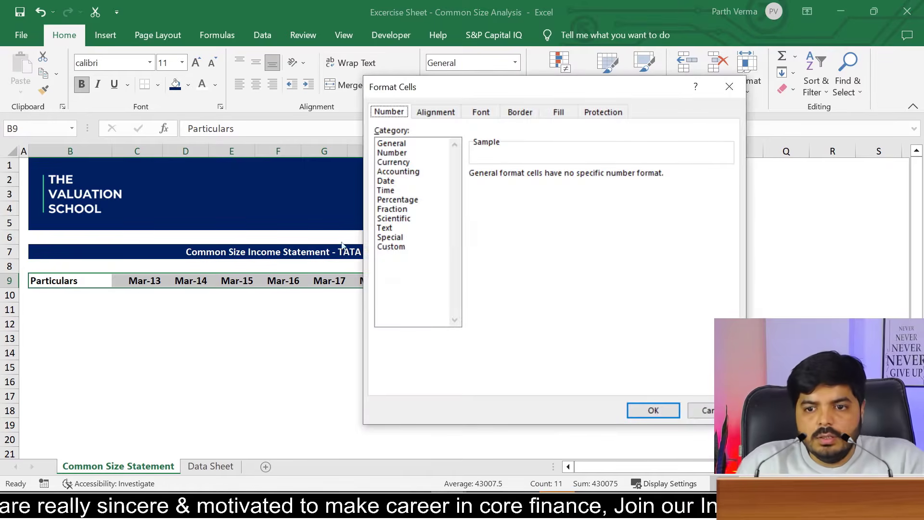
pyautogui.click(519, 112)
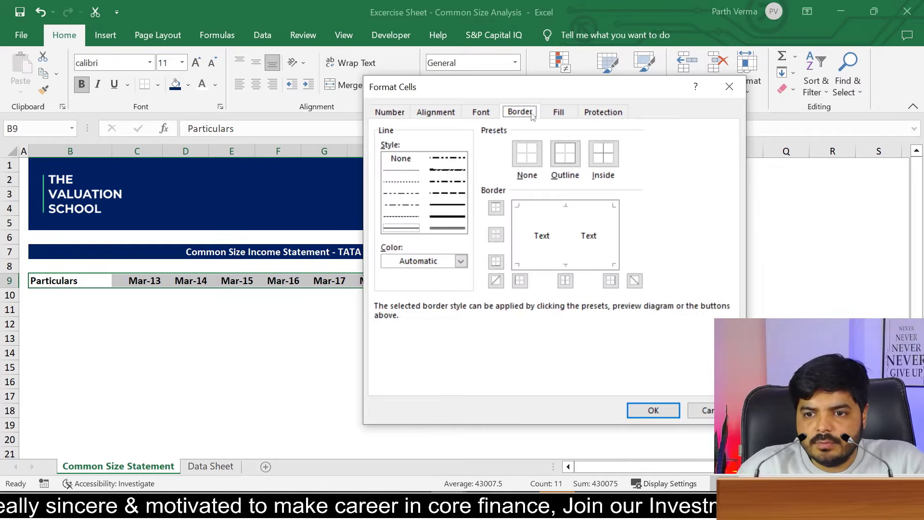
pyautogui.click(537, 265)
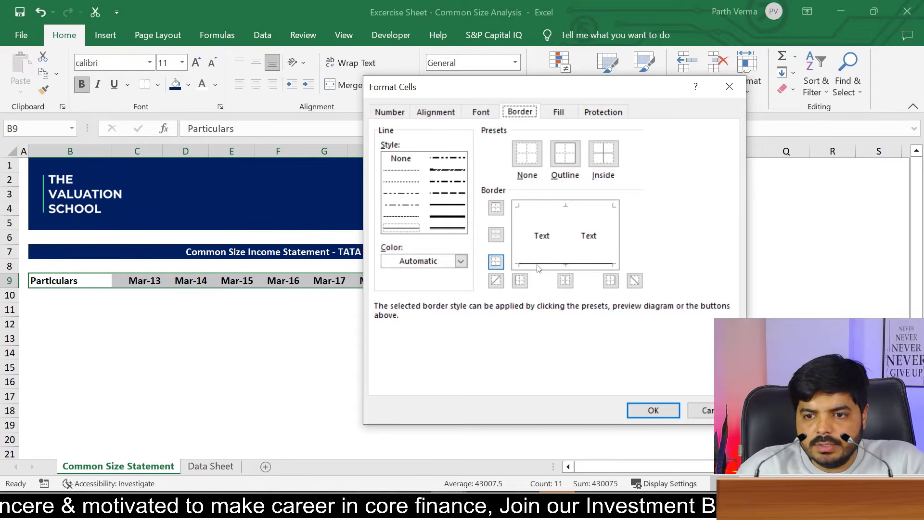
pyautogui.click(428, 265)
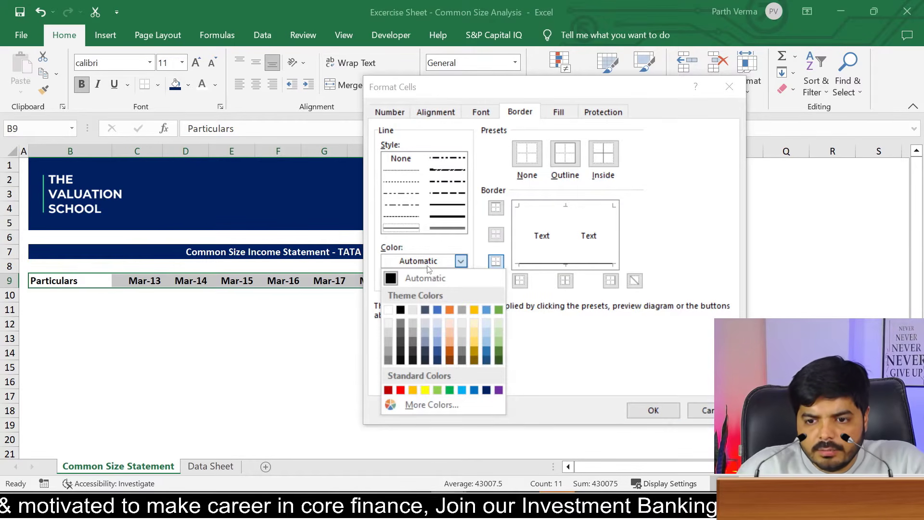
pyautogui.click(486, 360)
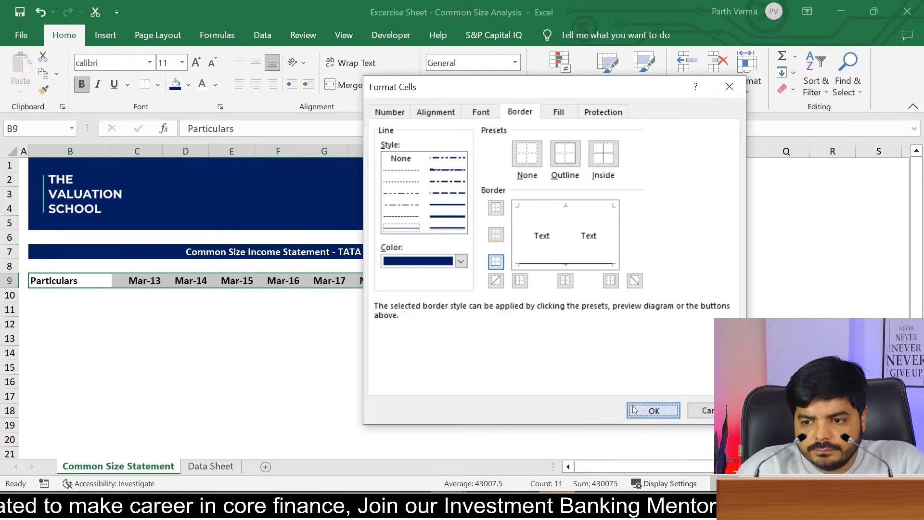
pyautogui.click(653, 409)
pyautogui.click(325, 381)
pyautogui.click(158, 385)
pyautogui.click(56, 308)
# Step: Recolour the bottom border of the heading cells B9:L9 to dark blue
pyautogui.moveTo(54, 281); pyautogui.dragTo(571, 284)
pyautogui.hotkey('ctrl', '1')
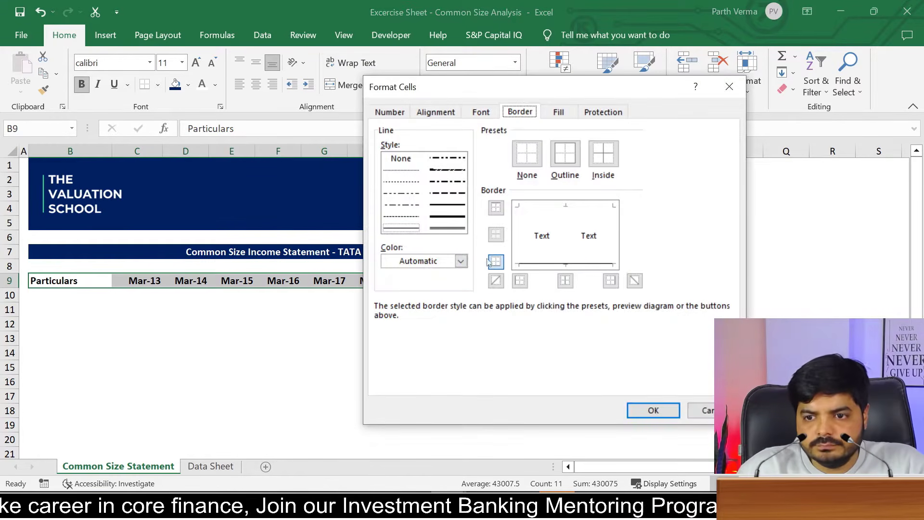
pyautogui.click(461, 261)
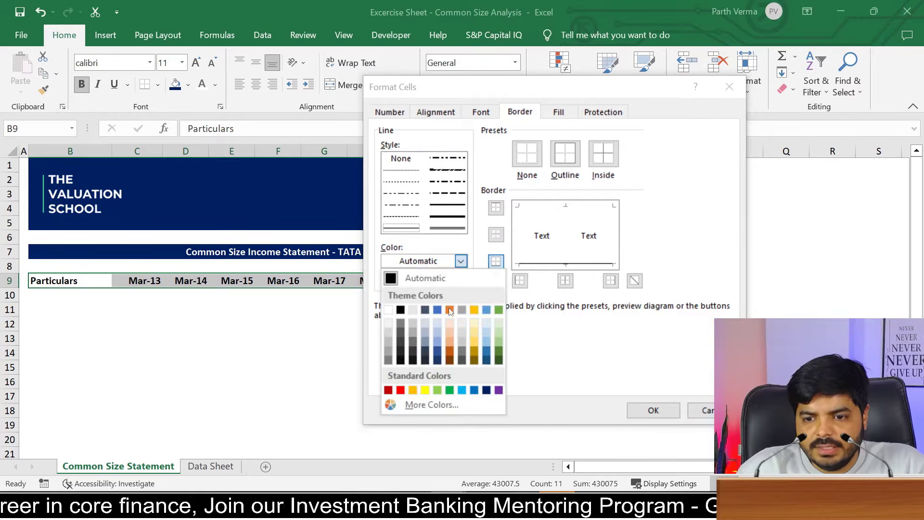
pyautogui.click(490, 362)
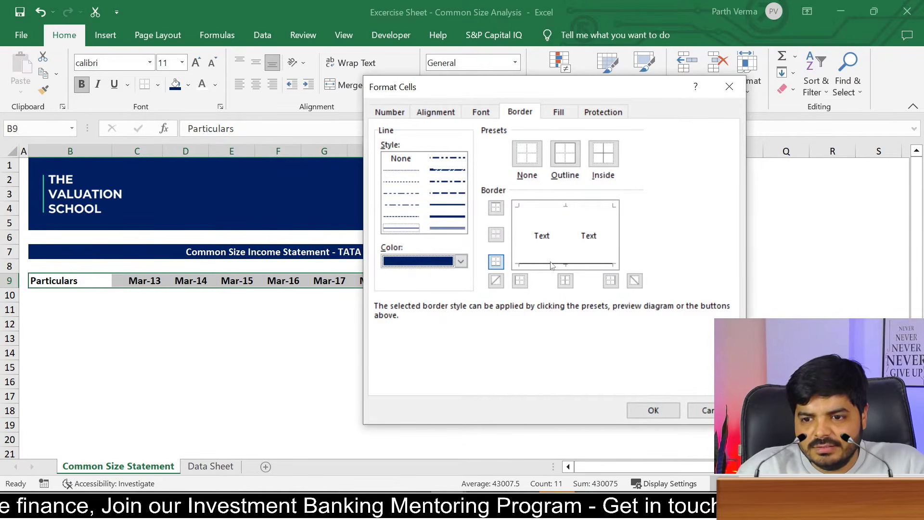
pyautogui.click(663, 411)
pyautogui.click(618, 391)
pyautogui.click(416, 382)
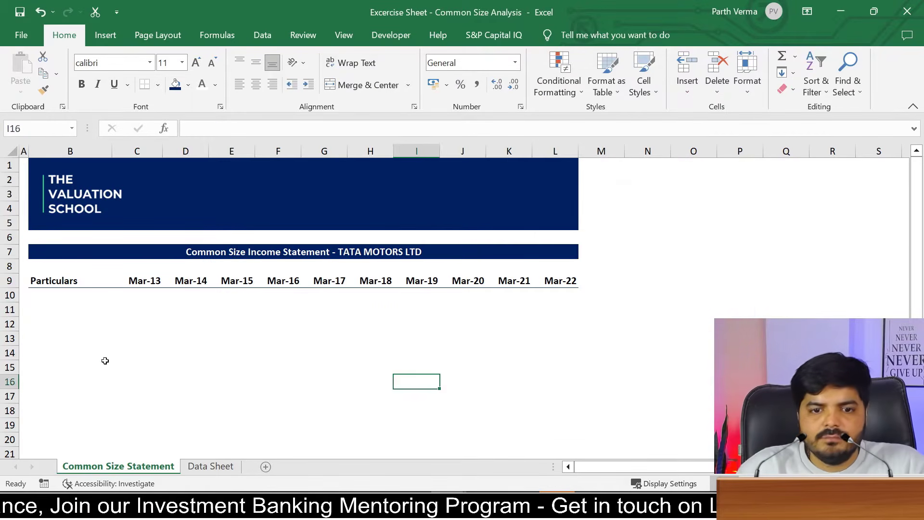
# Step: Link B11 to the Sales label in cell A17 of the Data Sheet
pyautogui.click(105, 357)
pyautogui.click(54, 301)
pyautogui.click(54, 310)
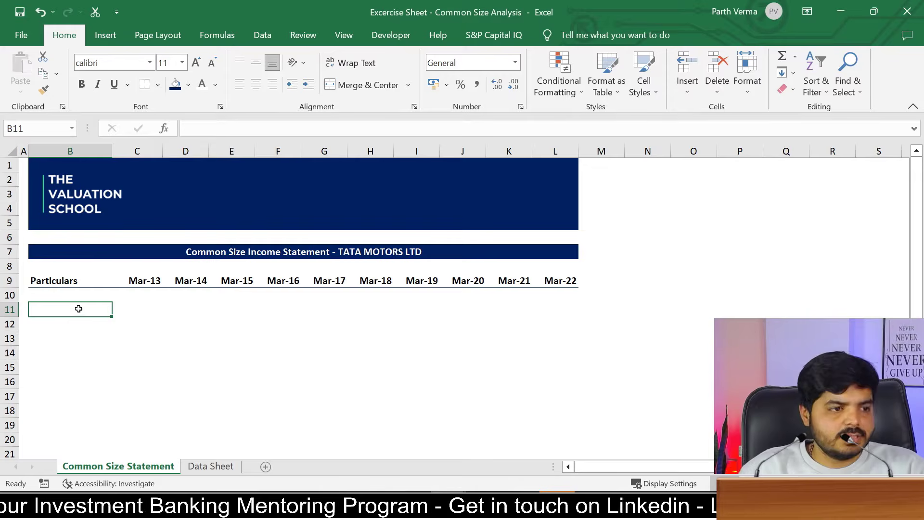
pyautogui.write('=')
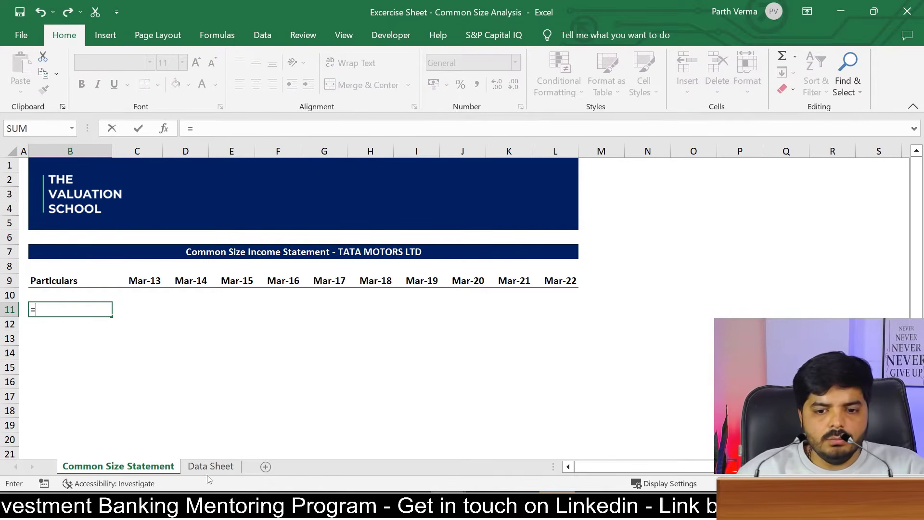
pyautogui.click(210, 466)
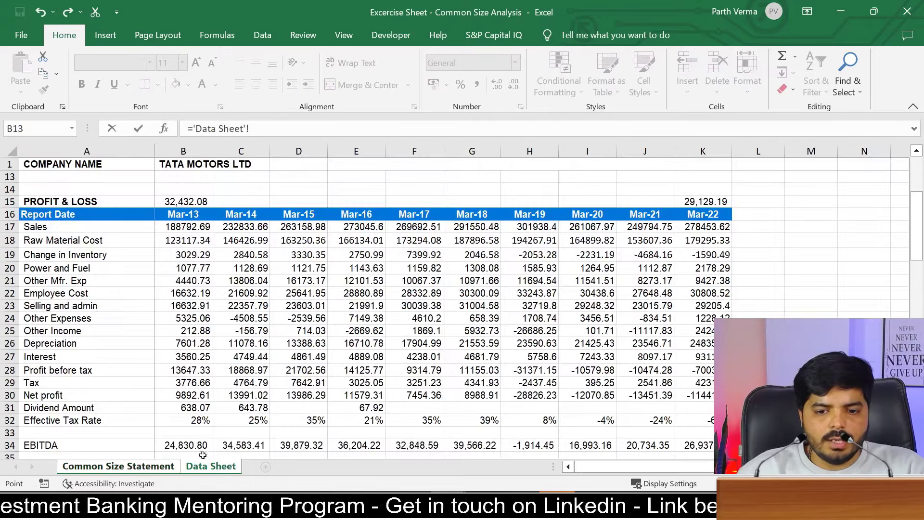
pyautogui.click(95, 225)
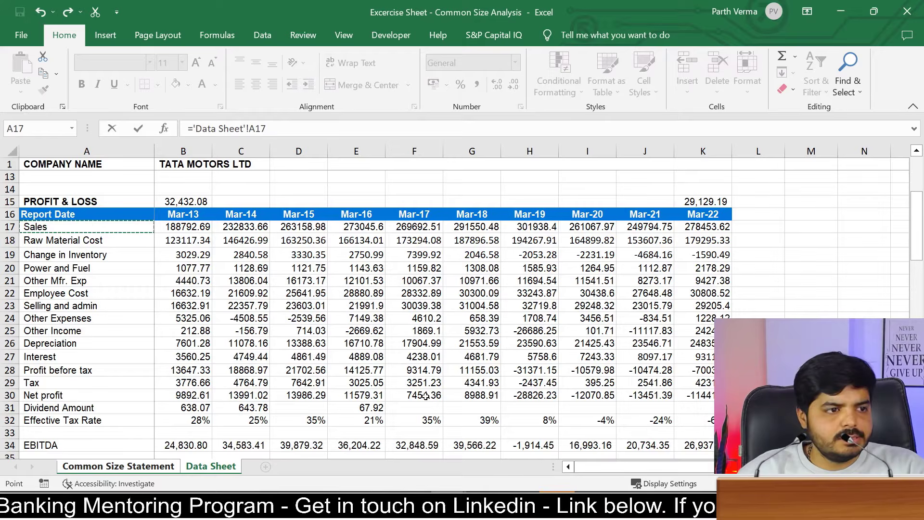
pyautogui.press('Return')
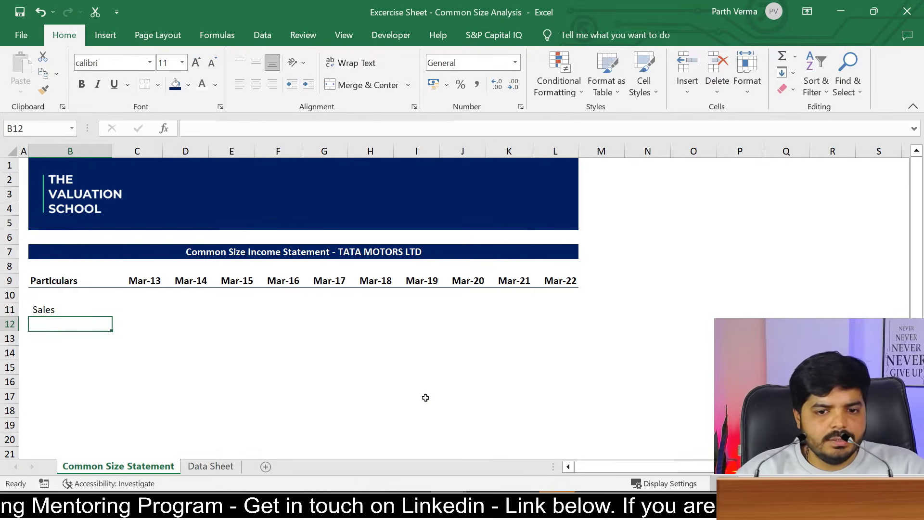
# Step: Copy the Sales label link from B11 down through B29 to bring in the remaining line items
pyautogui.press('Up')
pyautogui.hotkey('ctrl', 'c')
pyautogui.hotkey('shift', 'Down')
pyautogui.hotkey('shift', 'Down')
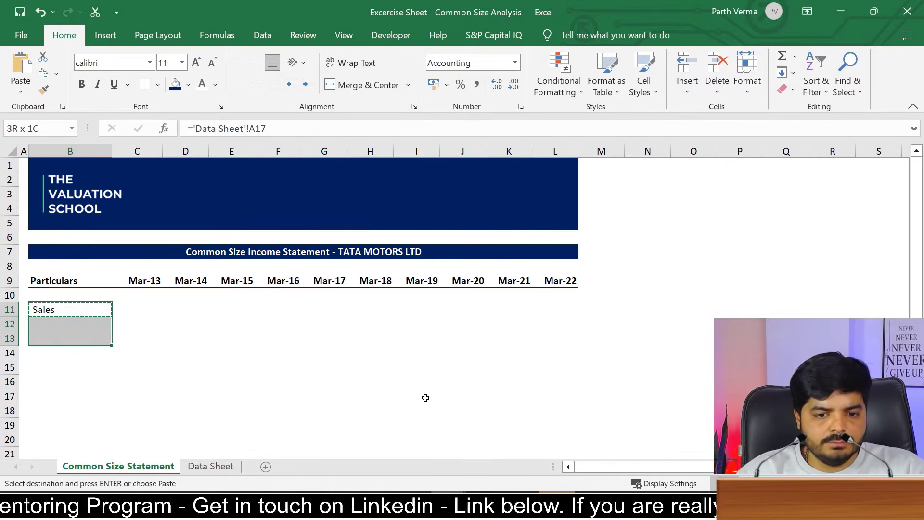
pyautogui.hotkey('shift', 'Down')
pyautogui.hotkey('shift', 'Down')
pyautogui.hotkey('ctrl', 'shift', 'Down')
pyautogui.hotkey('ctrl', 'shift', 'Up')
pyautogui.hotkey('shift', 'Down')
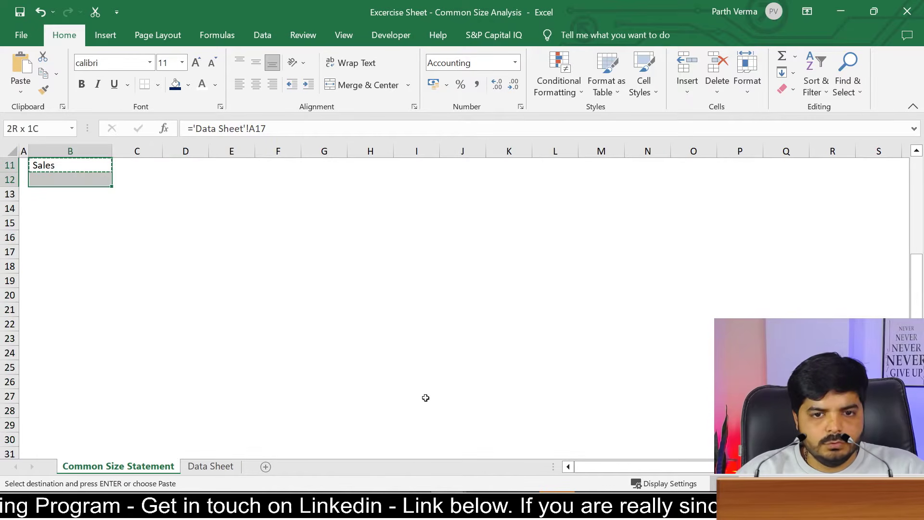
pyautogui.hotkey('shift', 'Down')
pyautogui.hotkey('shift', 'Down')
pyautogui.hotkey('shift', 'Down')
pyautogui.hotkey('shift', 'Down')
pyautogui.hotkey('shift', 'Down')
pyautogui.hotkey('shift', 'Down')
pyautogui.hotkey('shift', 'Down')
pyautogui.hotkey('shift', 'Down')
pyautogui.hotkey('shift', 'Down')
pyautogui.hotkey('shift', 'Down')
pyautogui.hotkey('shift', 'Down')
pyautogui.hotkey('shift', 'Down')
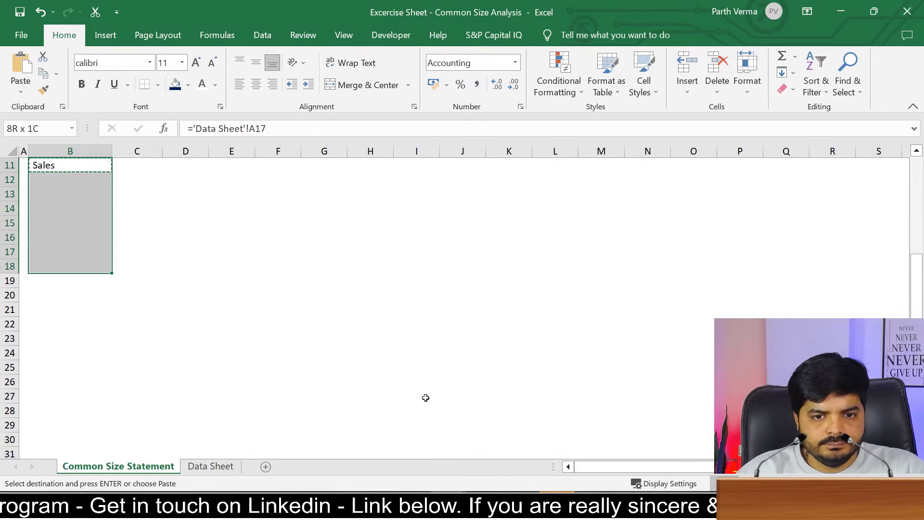
pyautogui.hotkey('shift', 'Down')
pyautogui.hotkey('shift', 'Down')
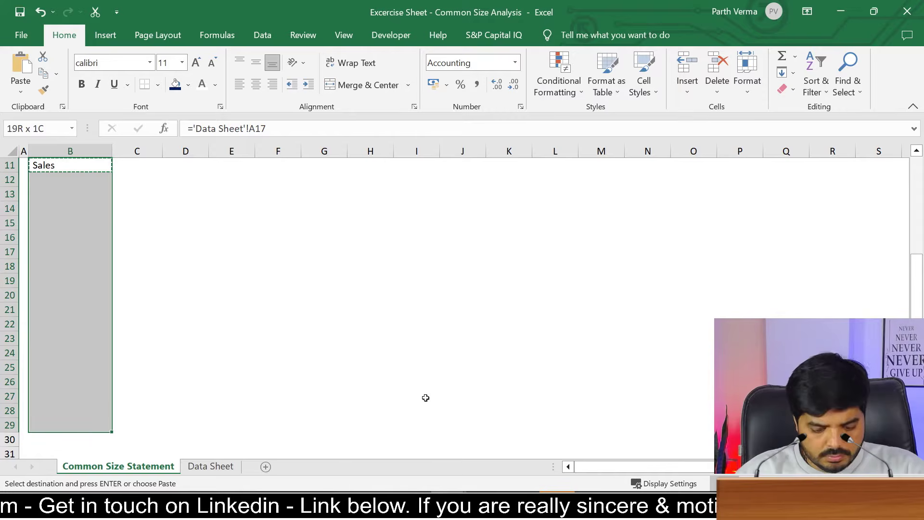
pyautogui.hotkey('ctrl', 'v')
# Step: Delete the rows showing only a dash, one between Effective Tax Rate and EBITDA and one below EBITDA
pyautogui.press('Up')
pyautogui.press('Down')
pyautogui.press('Down')
pyautogui.press('Down')
pyautogui.press('Down')
pyautogui.press('Down')
pyautogui.press('Down')
pyautogui.press('Down')
pyautogui.press('Down')
pyautogui.press('Down')
pyautogui.press('Down')
pyautogui.press('Down')
pyautogui.press('Down')
pyautogui.press('Down')
pyautogui.press('Down')
pyautogui.press('Down')
pyautogui.press('Down')
pyautogui.press('Down')
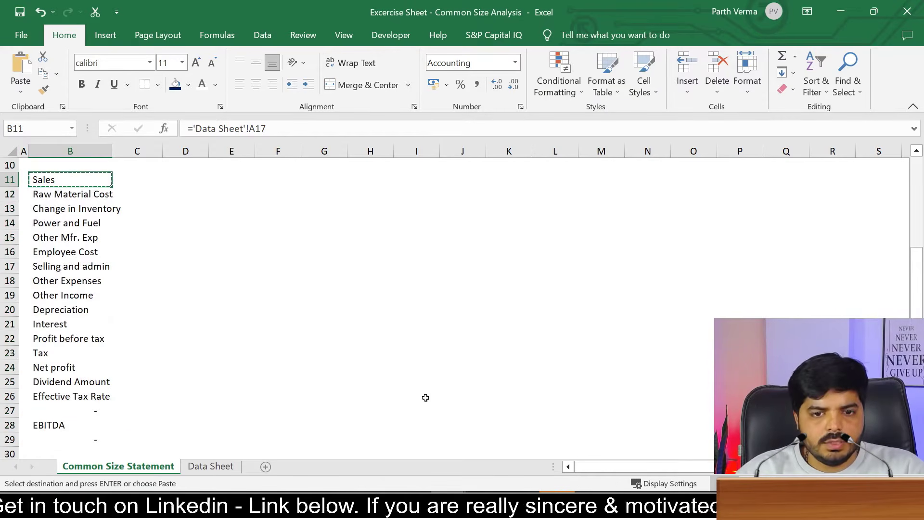
pyautogui.hotkey('shift', 'space')
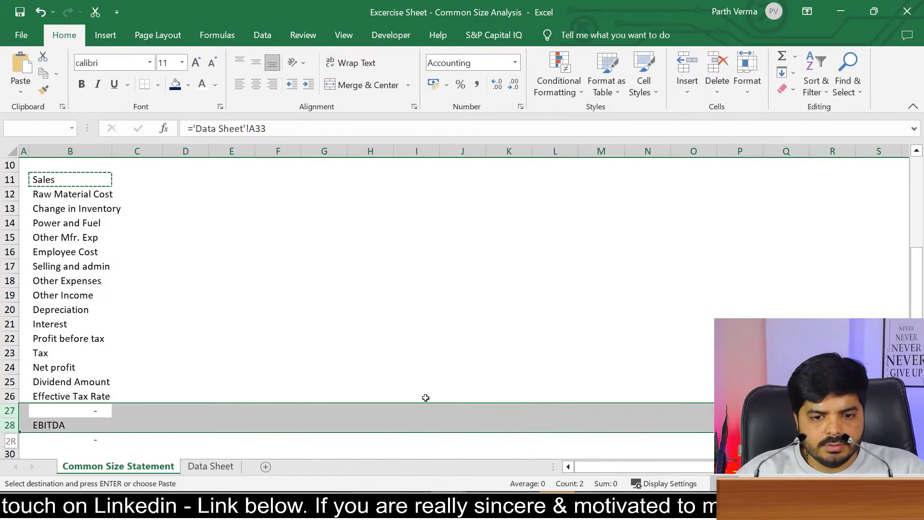
pyautogui.hotkey('shift', 'Down')
pyautogui.hotkey('shift', 'Down')
pyautogui.hotkey('shift', 'Up')
pyautogui.hotkey('shift', 'Up')
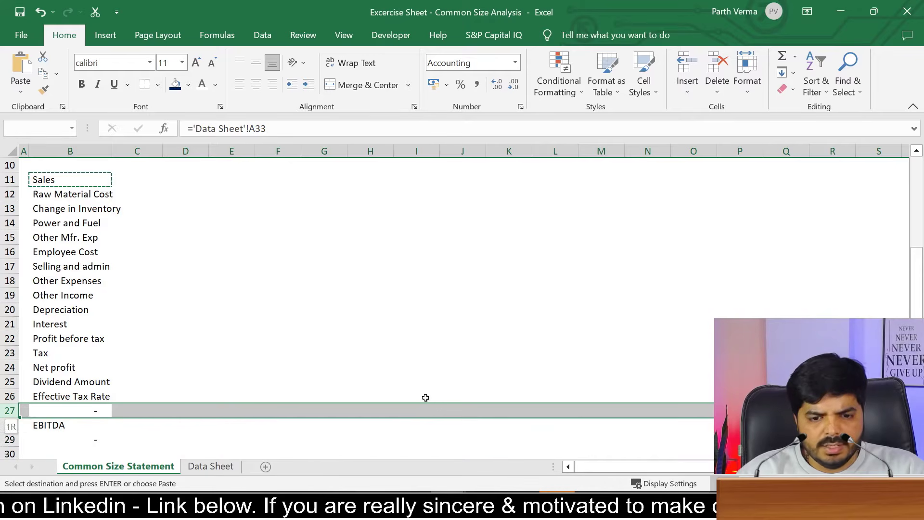
pyautogui.hotkey('ctrl', '-')
pyautogui.press('Down')
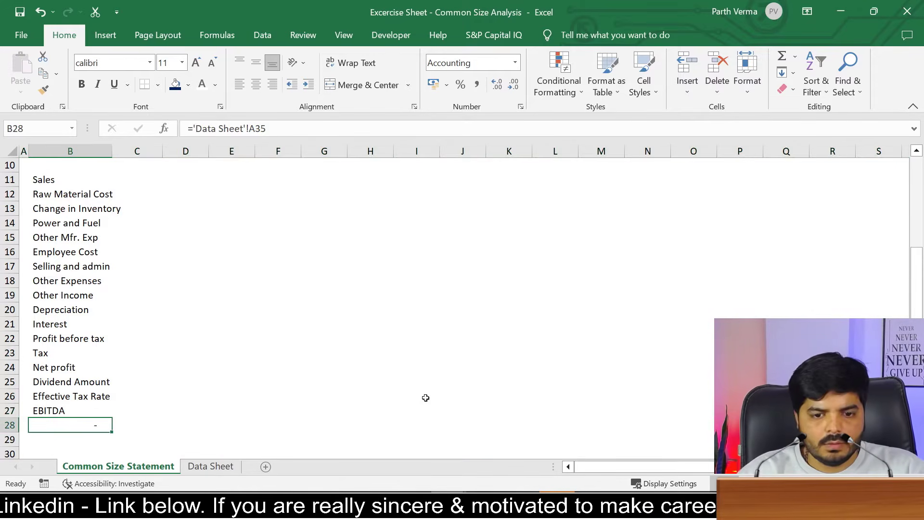
pyautogui.hotkey('shift', 'space')
pyautogui.hotkey('ctrl', '-')
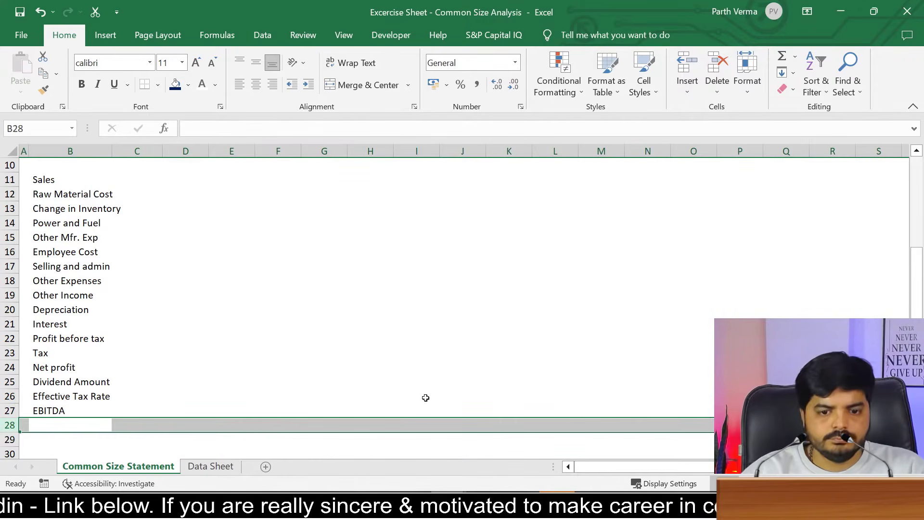
# Step: Widen column B so the Change in Inventory label fits fully in its cell
pyautogui.press('Up')
pyautogui.press('Up')
pyautogui.press('Up')
pyautogui.press('Up')
pyautogui.press('Up')
pyautogui.press('Up')
pyautogui.press('Up')
pyautogui.press('Up')
pyautogui.press('Up')
pyautogui.press('Up')
pyautogui.press('Up')
pyautogui.press('Up')
pyautogui.press('Up')
pyautogui.press('Up')
pyautogui.press('Up')
pyautogui.press('Up')
pyautogui.press('Up')
pyautogui.press('Up')
pyautogui.press('Up')
pyautogui.press('Up')
pyautogui.press('Up')
pyautogui.press('Up')
pyautogui.press('Up')
pyautogui.press('Up')
pyautogui.press('Up')
pyautogui.press('Up')
pyautogui.press('Up')
pyautogui.press('Down')
pyautogui.press('Down')
pyautogui.press('Down')
pyautogui.press('Down')
pyautogui.press('Down')
pyautogui.press('Down')
pyautogui.press('Down')
pyautogui.press('Down')
pyautogui.press('Down')
pyautogui.press('Down')
pyautogui.press('Down')
pyautogui.press('Down')
pyautogui.press('Down')
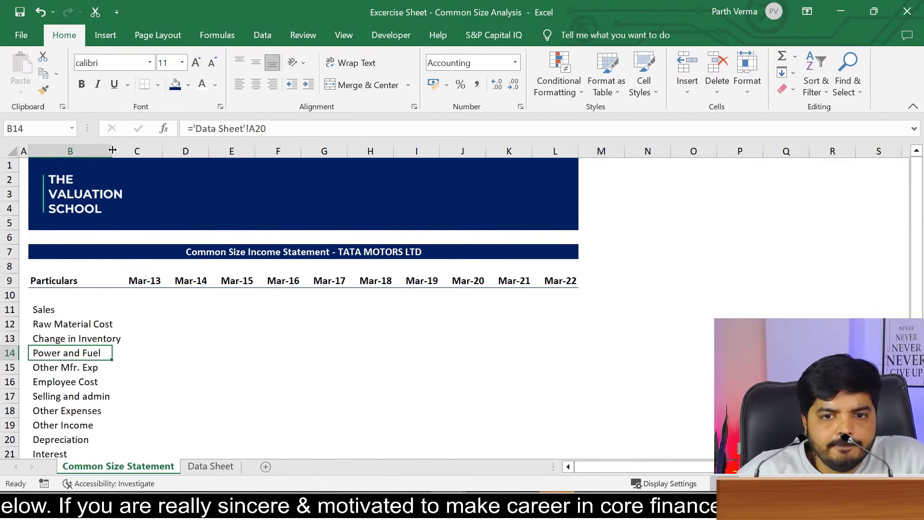
pyautogui.moveTo(112, 150); pyautogui.dragTo(129, 151)
pyautogui.click(236, 365)
pyautogui.click(185, 339)
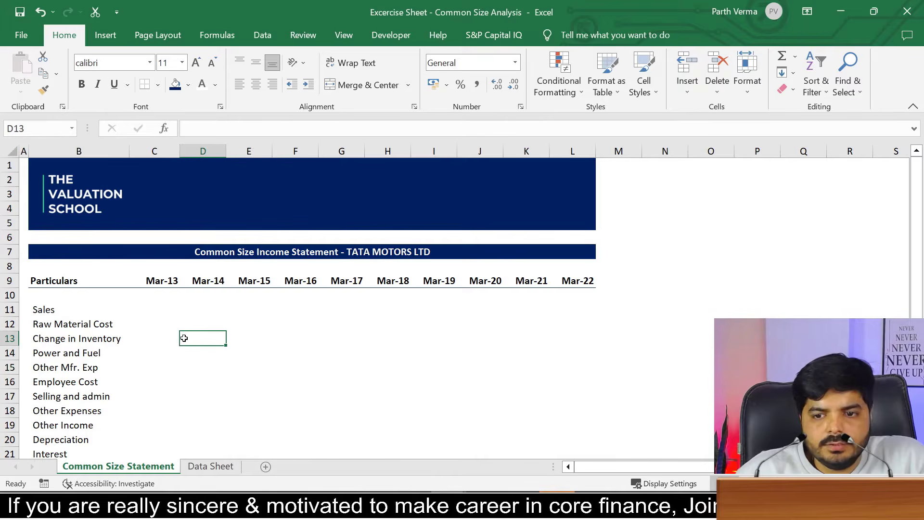
# Step: Enter ='Data Sheet'!B17/'Data Sheet'!B$17 in C11 to express Mar-13 Sales relative to sales with the denominator row locked
pyautogui.click(153, 303)
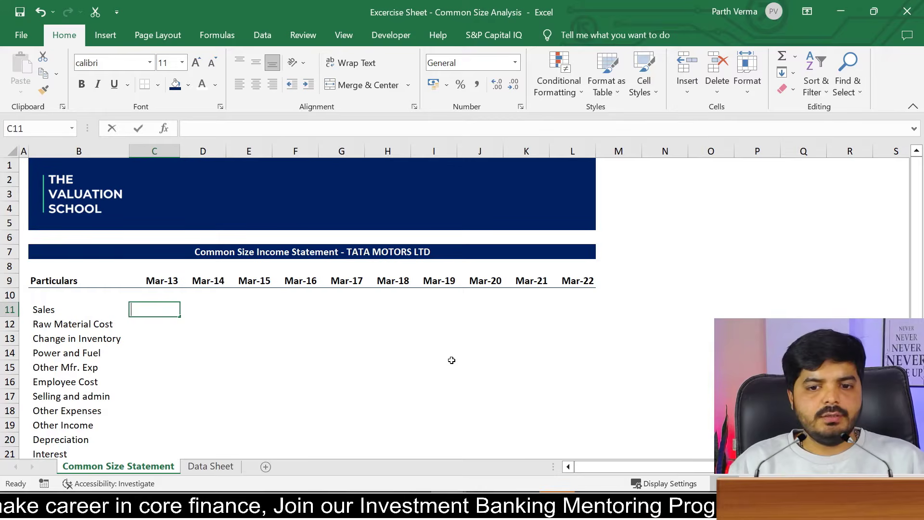
pyautogui.write('=')
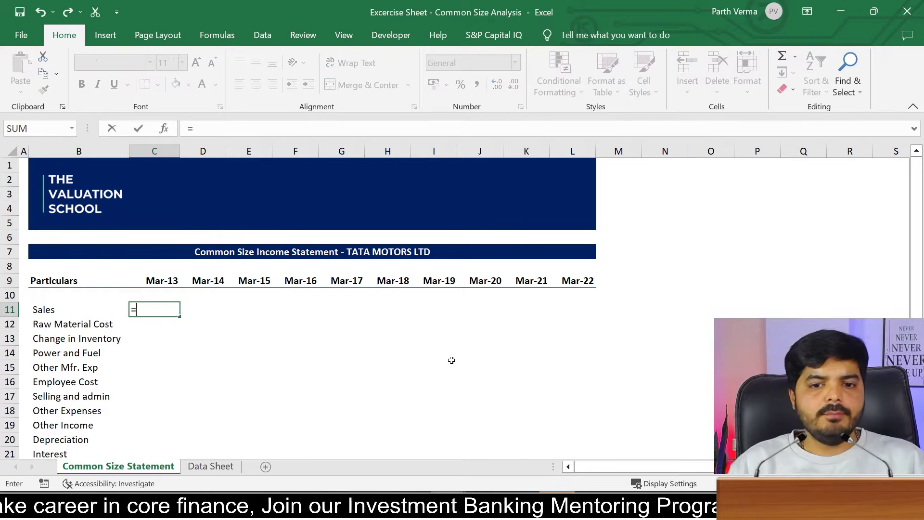
pyautogui.click(202, 465)
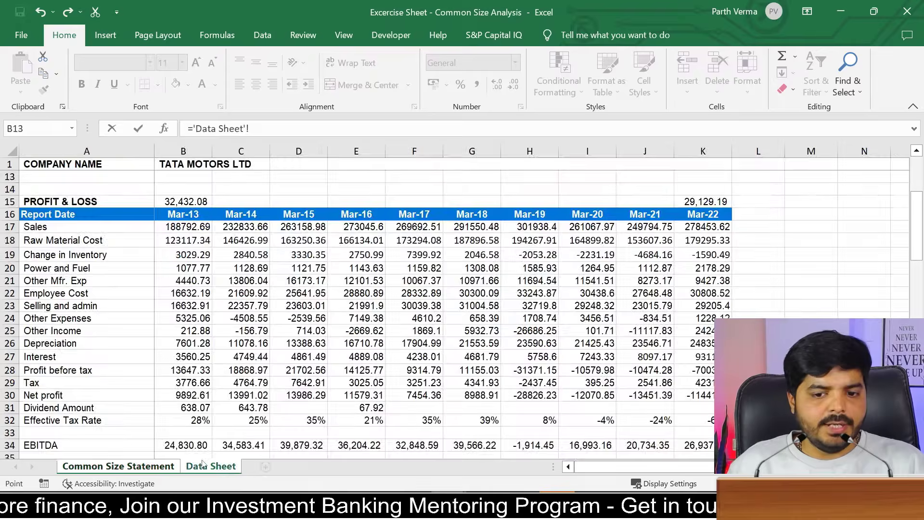
pyautogui.click(192, 226)
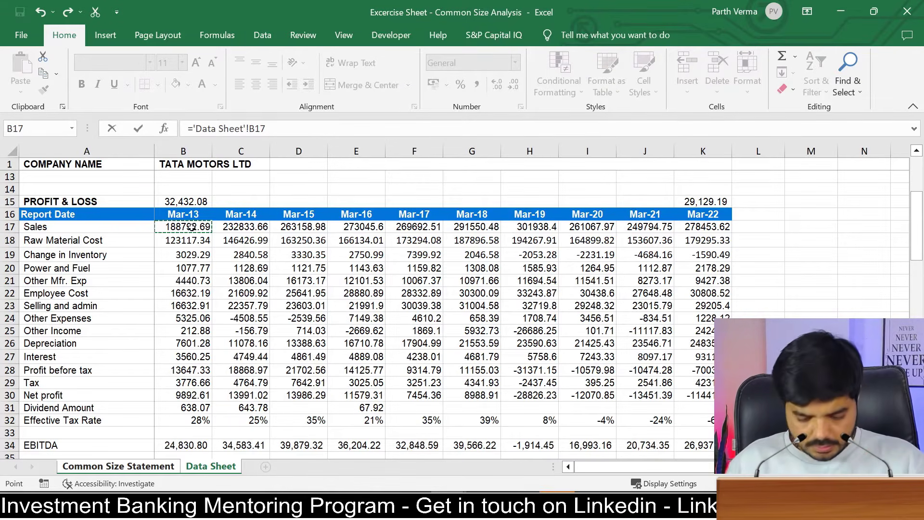
pyautogui.write('/')
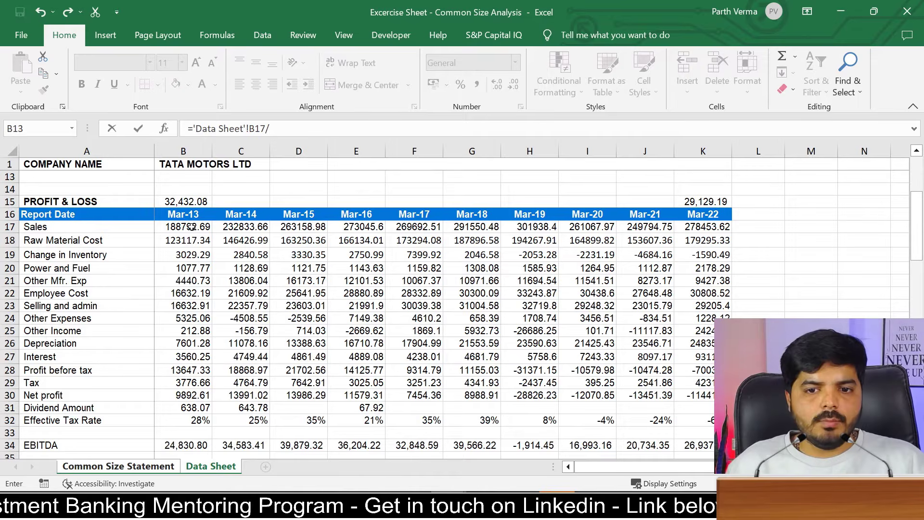
pyautogui.click(192, 227)
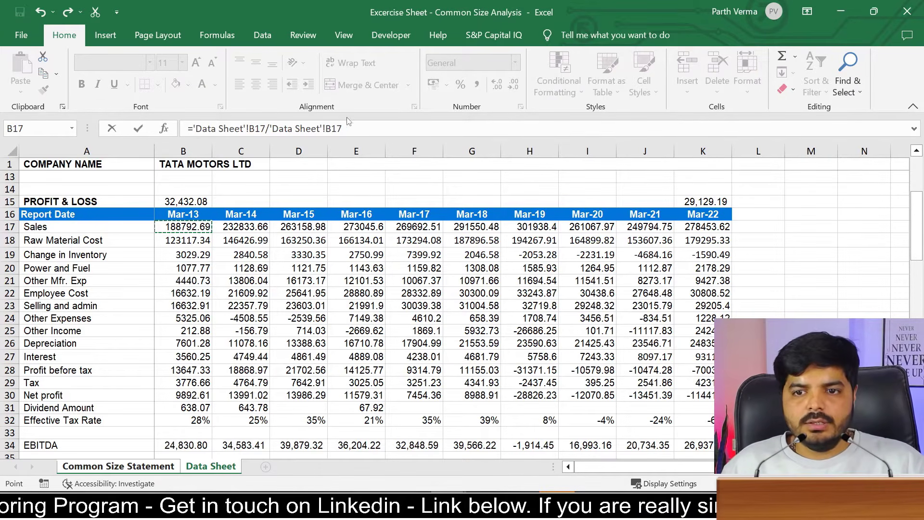
pyautogui.click(331, 127)
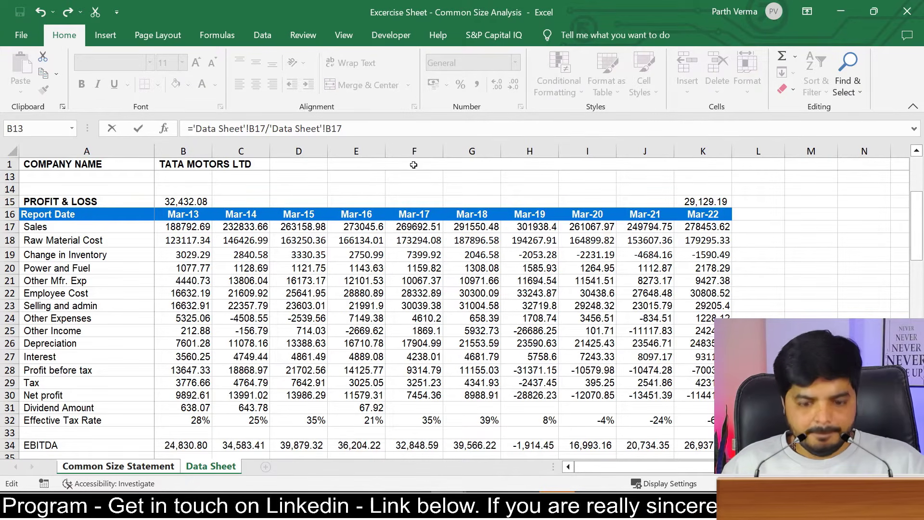
pyautogui.press('F4')
pyautogui.press('F4')
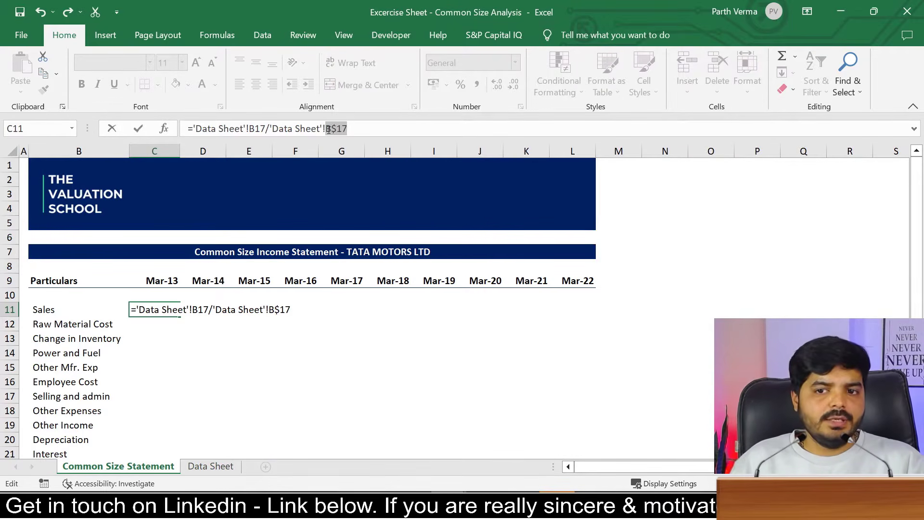
pyautogui.press('Return')
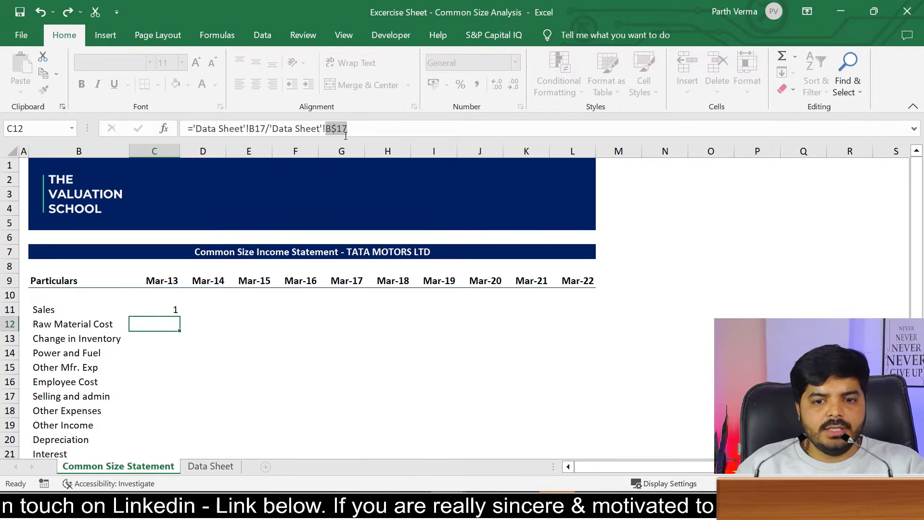
# Step: Copy the C11 formula across to the Mar-22 column and down to the EBITDA row, filling C11:L27
pyautogui.click(163, 310)
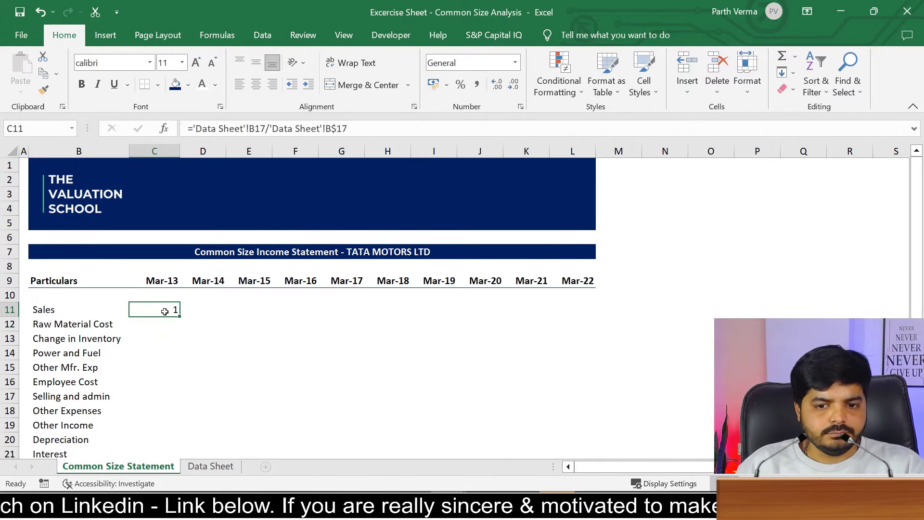
pyautogui.moveTo(180, 316); pyautogui.dragTo(594, 364)
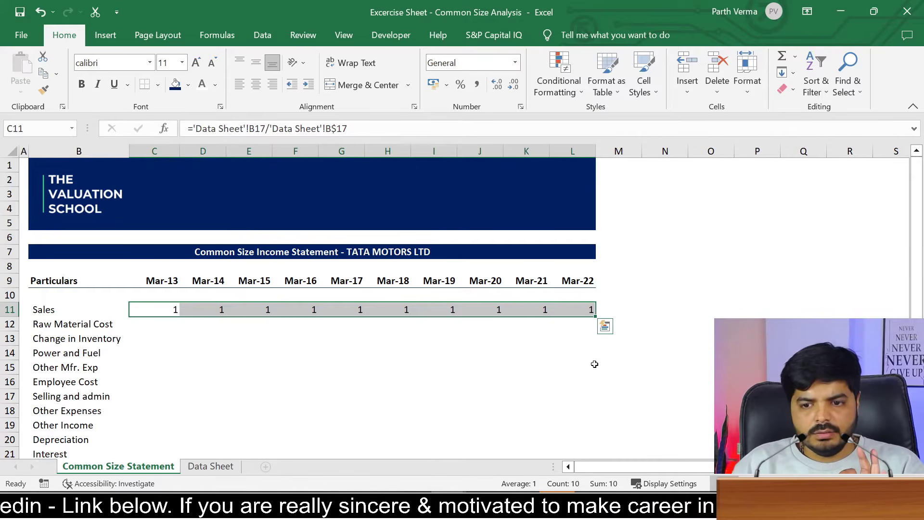
pyautogui.moveTo(597, 318); pyautogui.dragTo(599, 456)
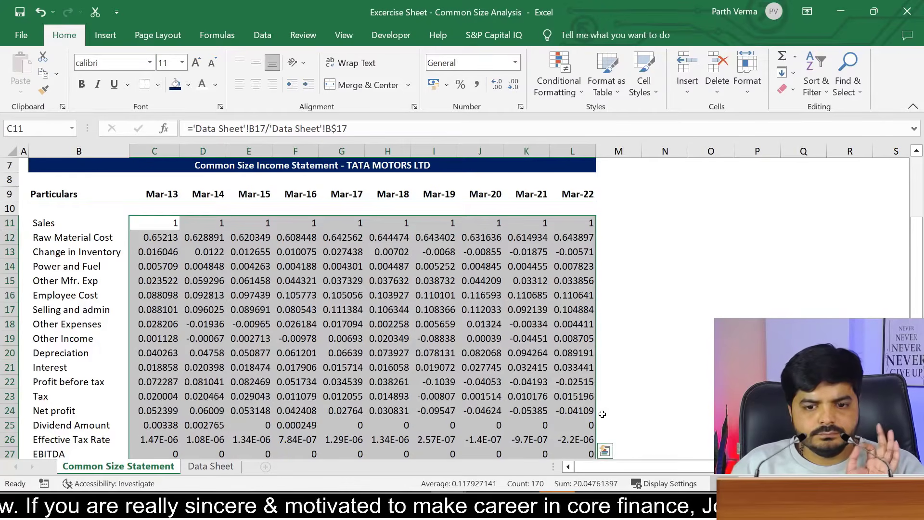
# Step: Format C11:L27 as percentages with two decimal places
pyautogui.moveTo(917, 267); pyautogui.dragTo(917, 296)
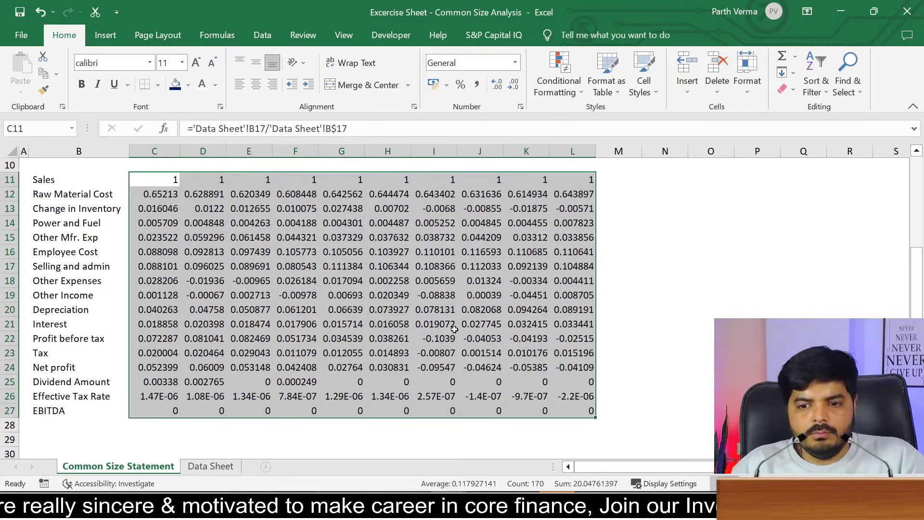
pyautogui.press('alt')
pyautogui.press('h')
pyautogui.press('p')
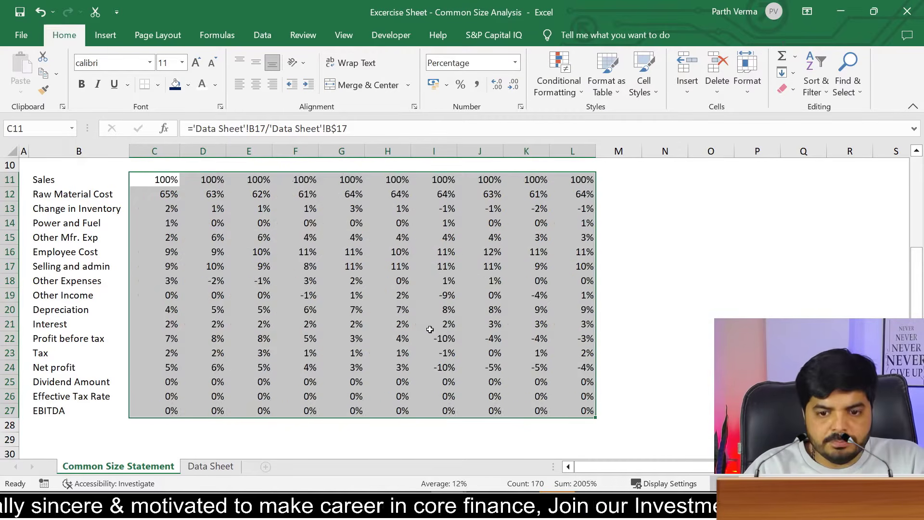
pyautogui.press('alt')
pyautogui.press('h')
pyautogui.press('0')
pyautogui.press('alt')
pyautogui.press('h')
pyautogui.press('0')
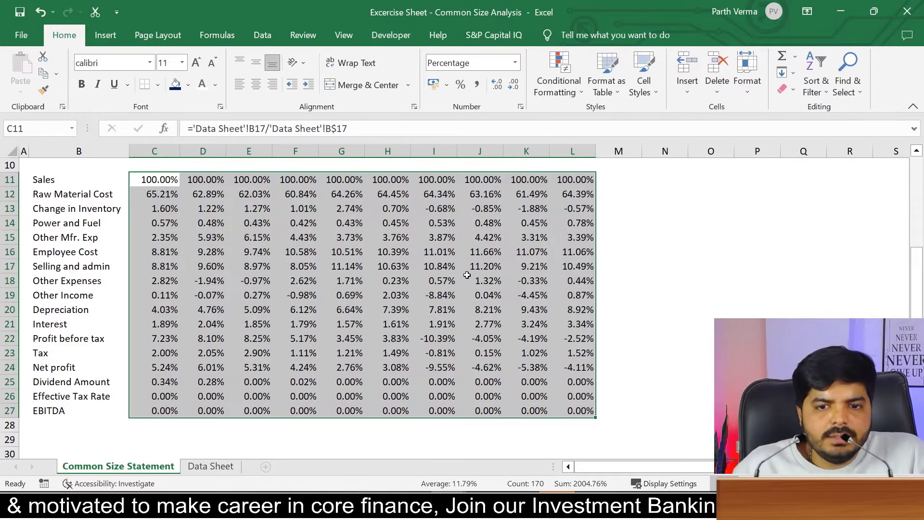
# Step: Check the Raw Material Cost formulas in C12 to E12, the Effective Tax Rate cell C26 and the Data Sheet's EBITDA formula in B34
pyautogui.click(157, 192)
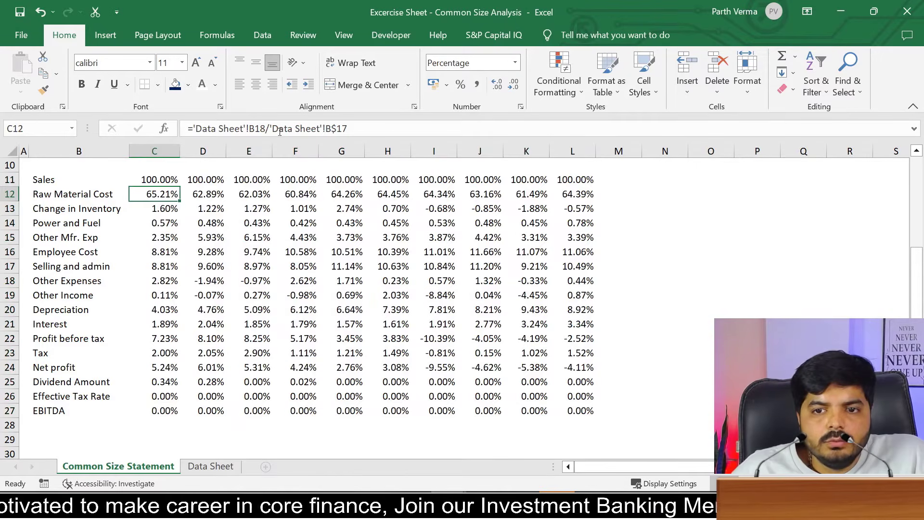
pyautogui.click(210, 196)
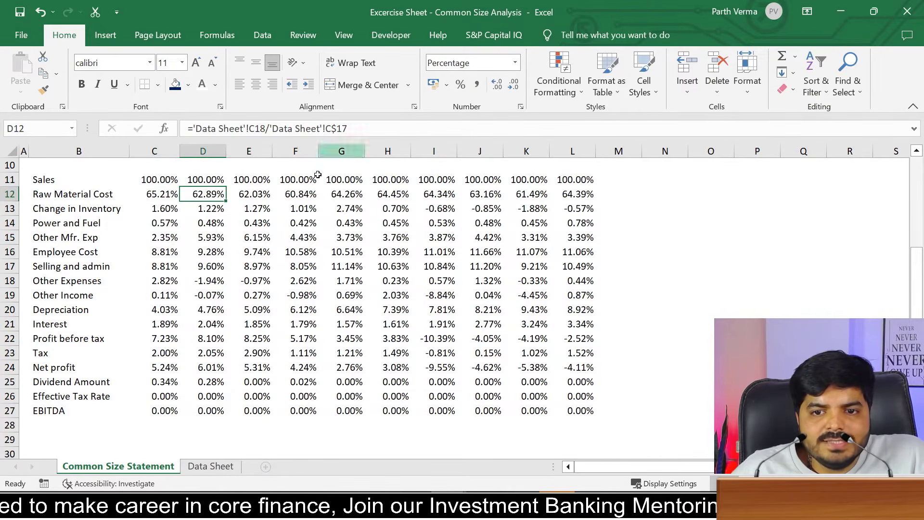
pyautogui.click(260, 195)
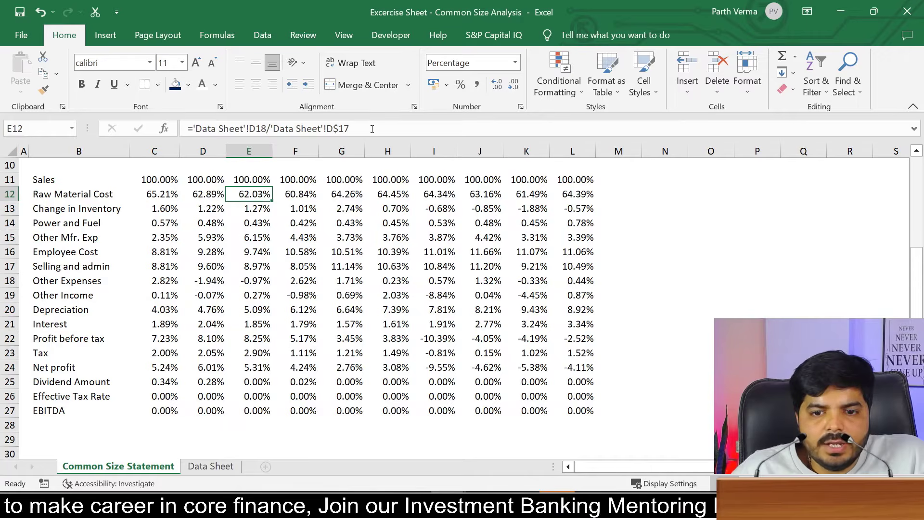
pyautogui.click(156, 398)
pyautogui.click(210, 466)
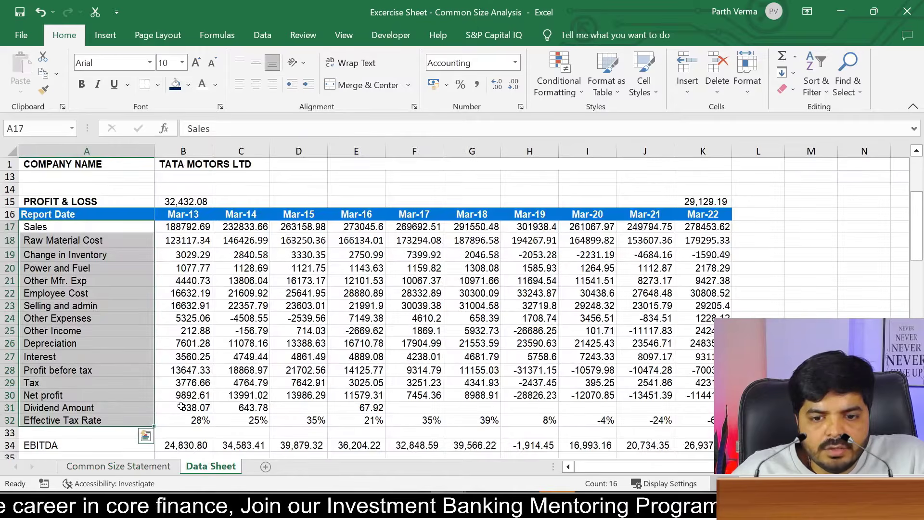
pyautogui.click(190, 447)
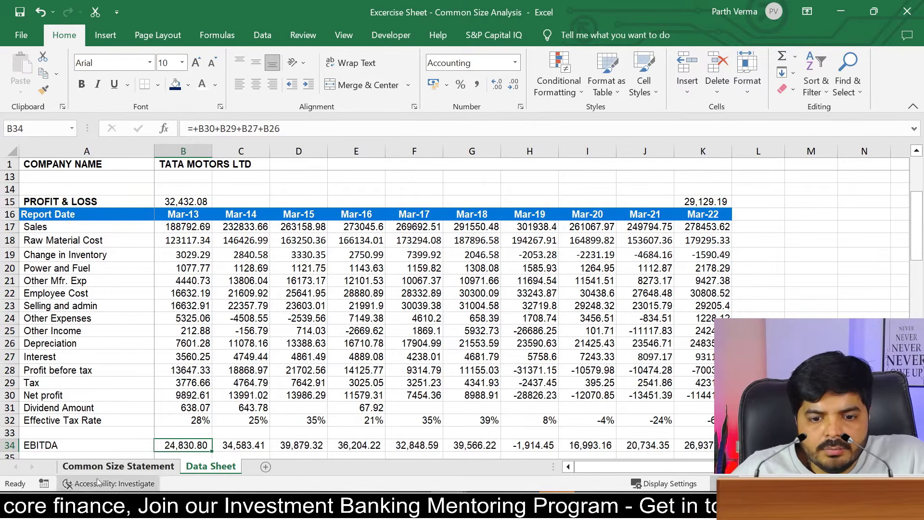
# Step: Compare the references in EBITDA cells B27 and C27 with the row that holds EBITDA in the Data Sheet
pyautogui.click(138, 456)
pyautogui.click(118, 466)
pyautogui.click(58, 399)
pyautogui.click(56, 410)
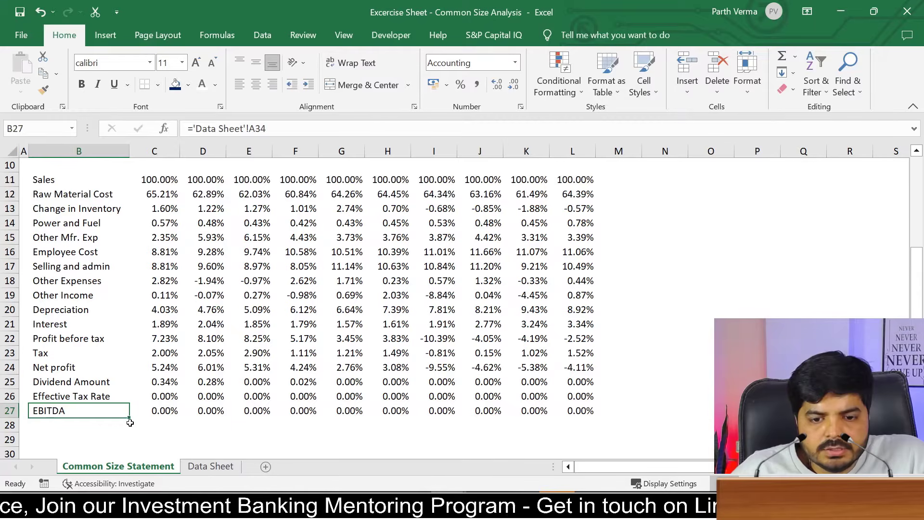
pyautogui.click(172, 410)
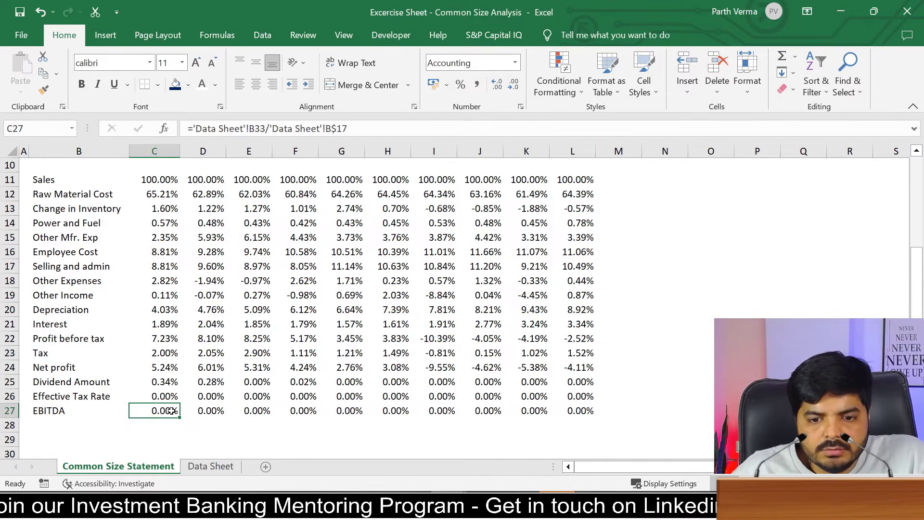
pyautogui.doubleClick(172, 410)
pyautogui.press('Escape')
pyautogui.click(206, 467)
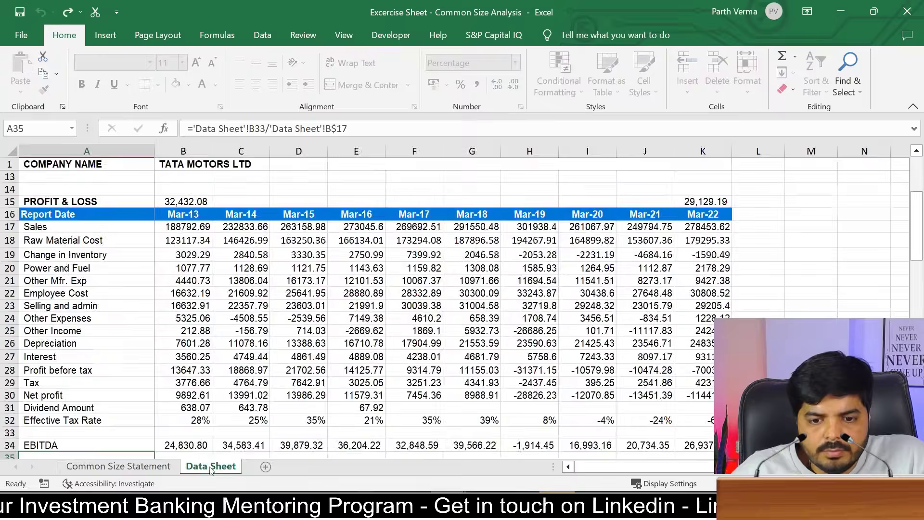
pyautogui.scroll(1, 176, 435)
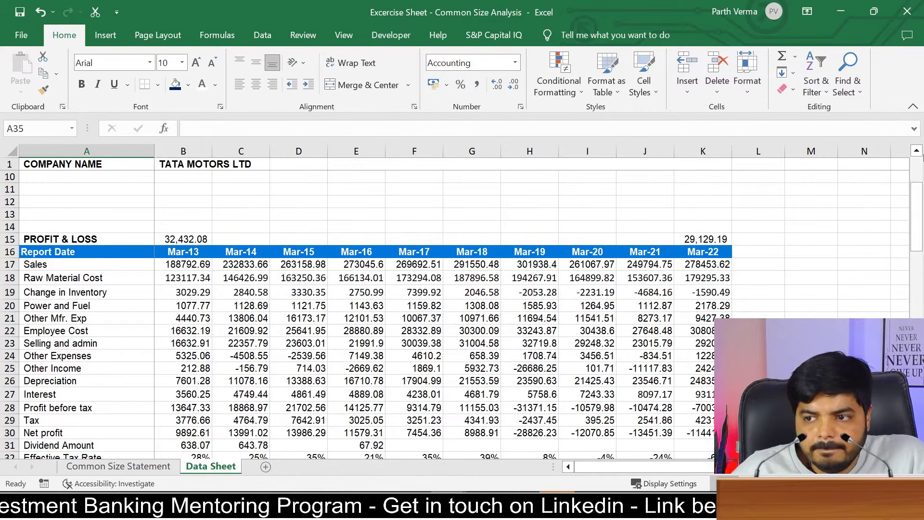
pyautogui.moveTo(916, 193); pyautogui.dragTo(916, 258)
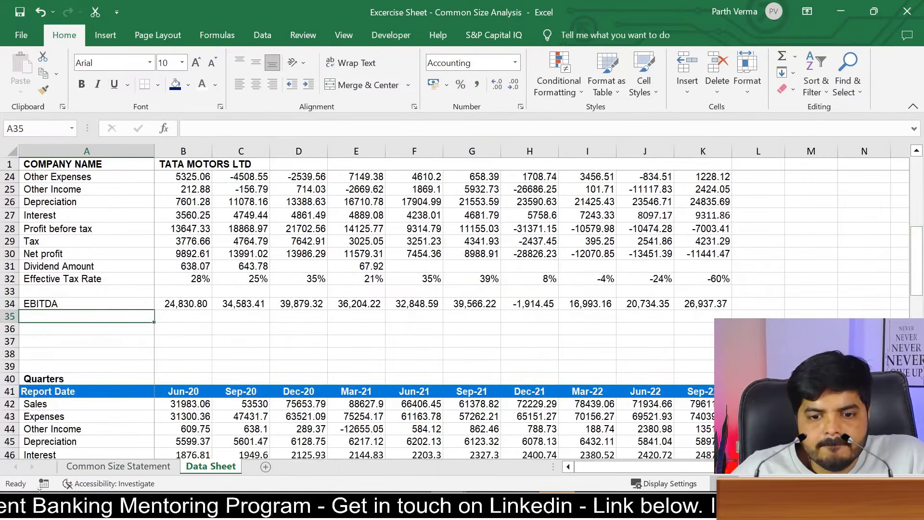
pyautogui.click(102, 469)
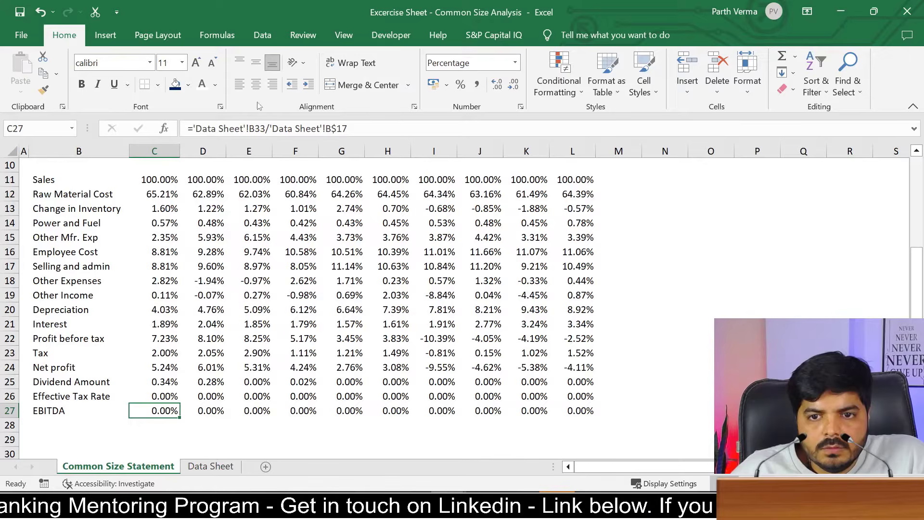
# Step: Correct the EBITDA formula in C27 to ='Data Sheet'!B34/'Data Sheet'!B$17
pyautogui.click(260, 123)
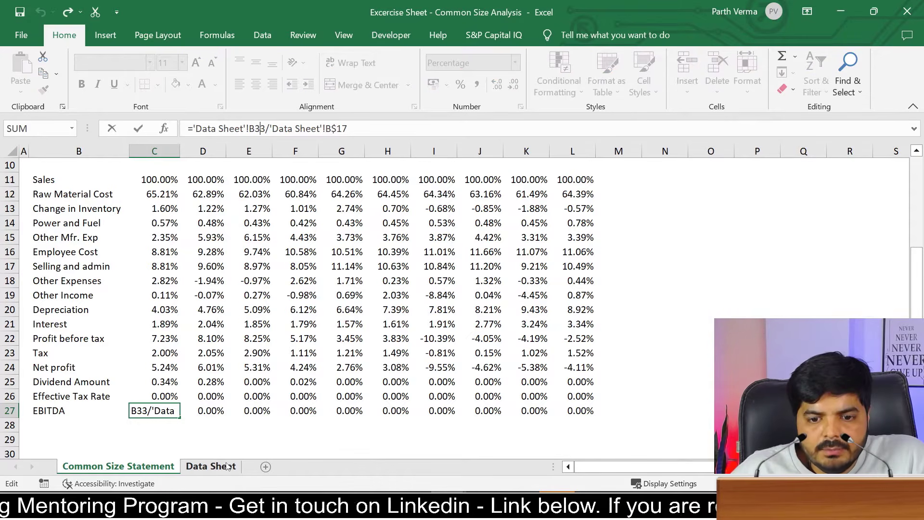
pyautogui.press('Return')
pyautogui.click(210, 465)
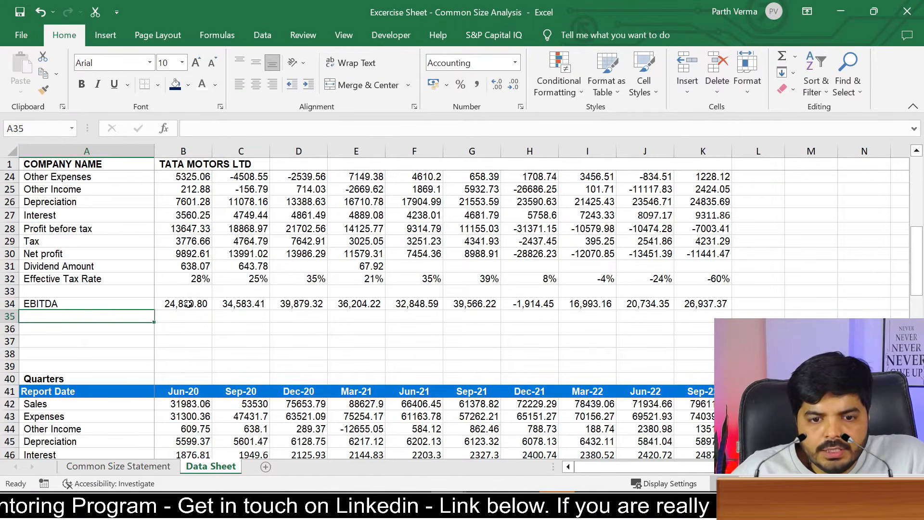
pyautogui.click(117, 466)
pyautogui.click(262, 124)
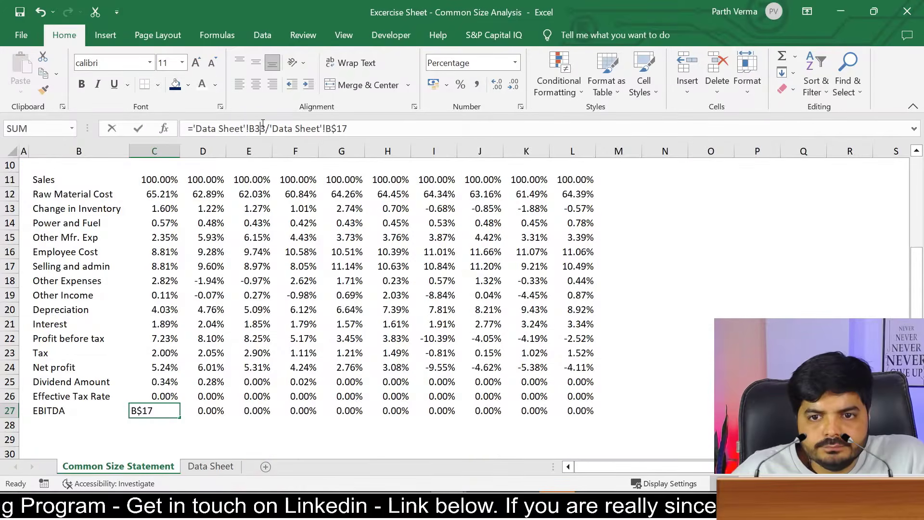
pyautogui.press('Delete')
pyautogui.write('4')
pyautogui.press('Return')
# Step: Copy the EBITDA formula from C27 across the row to the Mar-22 column in L27
pyautogui.press('Up')
pyautogui.hotkey('ctrl', 'c')
pyautogui.hotkey('ctrl', 'shift', 'Right')
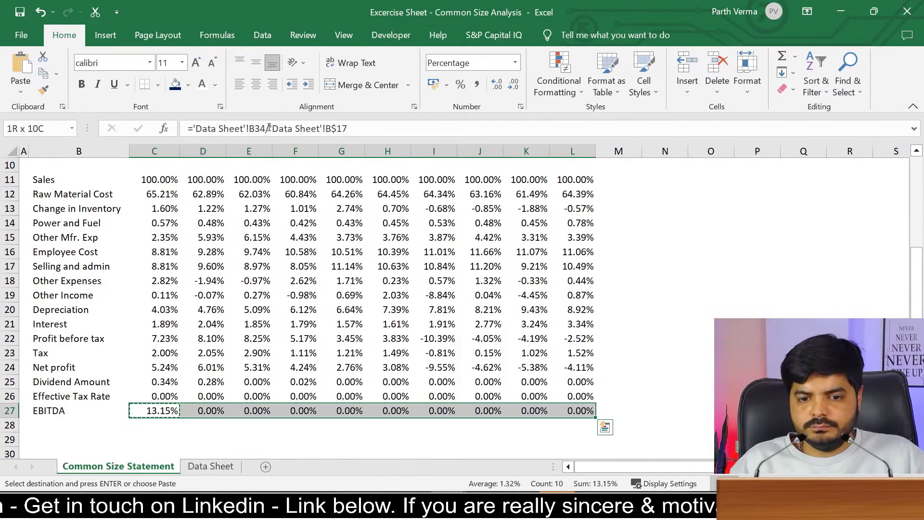
pyautogui.press('Delete')
pyautogui.hotkey('ctrl', 'z')
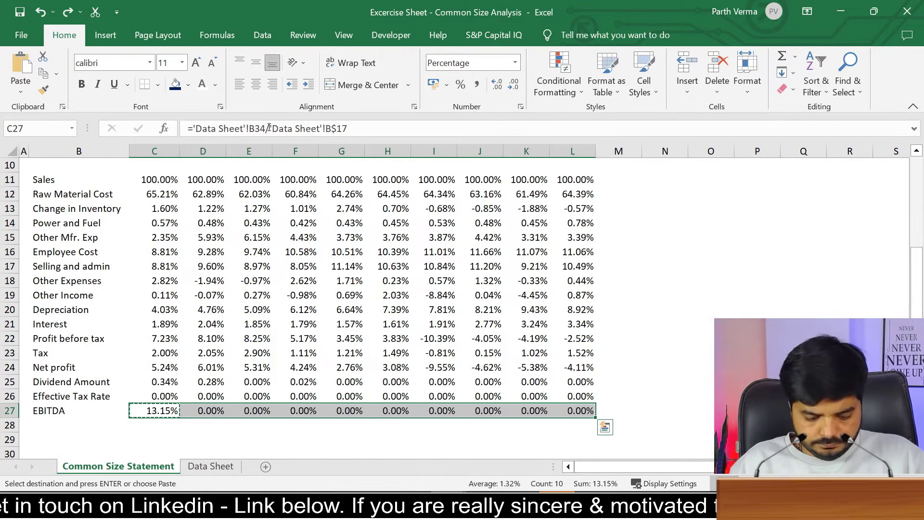
pyautogui.hotkey('ctrl', 'alt', 'v')
pyautogui.click(252, 129)
pyautogui.click(435, 296)
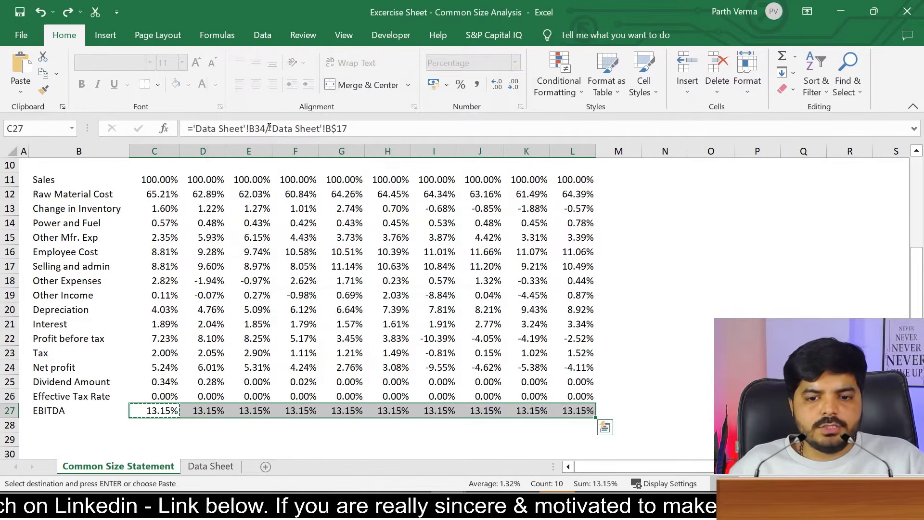
pyautogui.click(716, 294)
# Step: Delete the Effective Tax Rate row from the common size statement
pyautogui.click(18, 397)
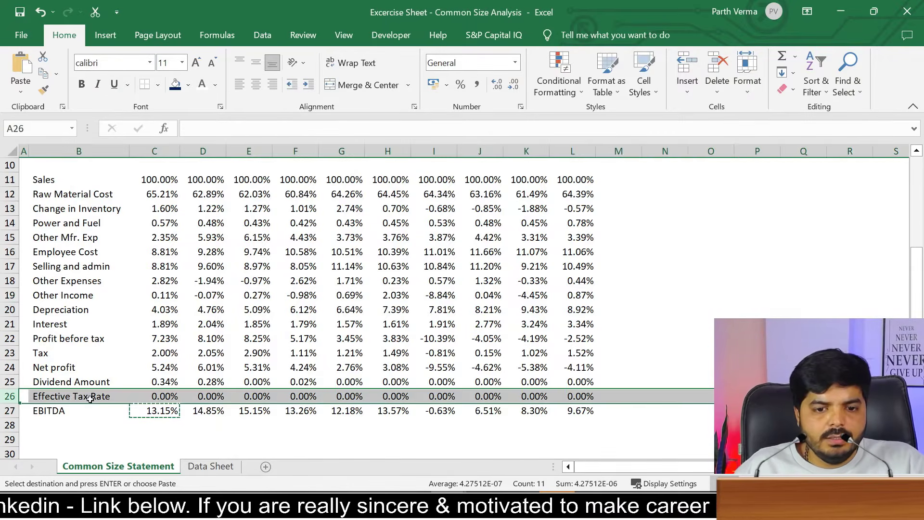
pyautogui.hotkey('ctrl', '-')
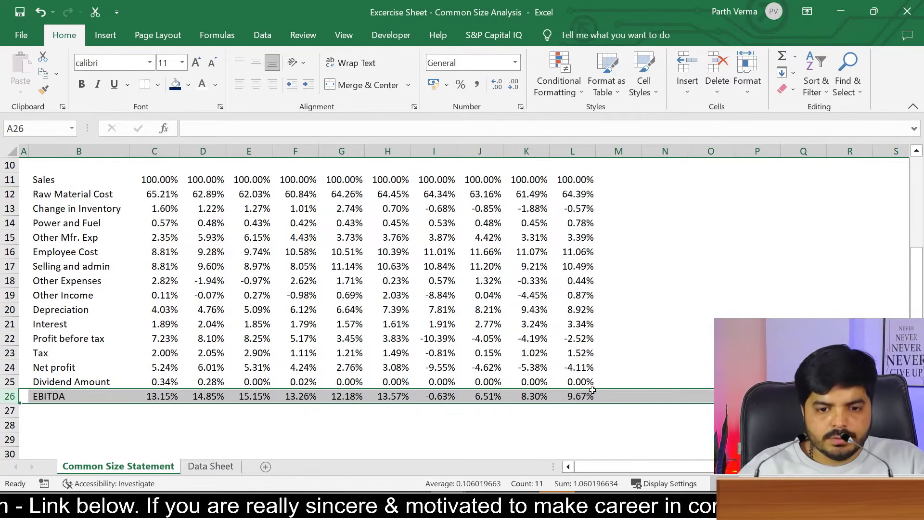
pyautogui.click(368, 396)
pyautogui.click(363, 424)
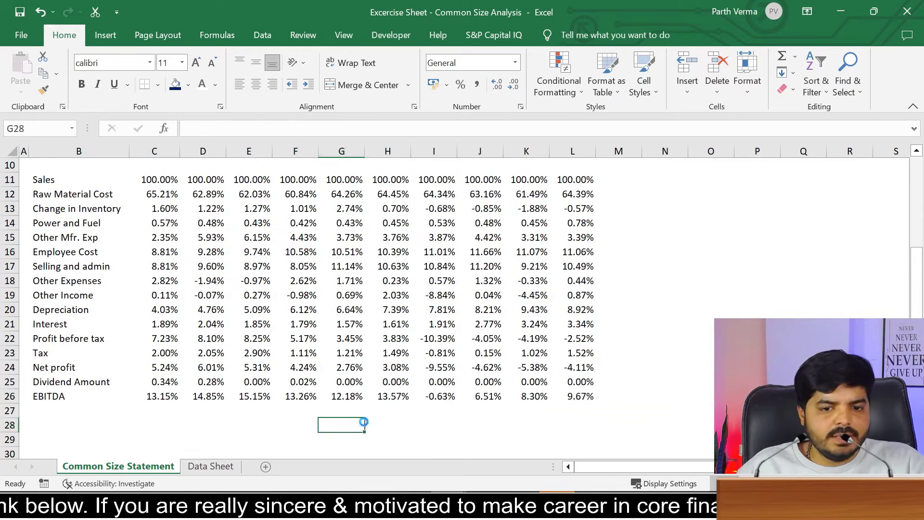
# Step: Undo the deletion of the Effective Tax Rate row and delete row 26 again
pyautogui.hotkey('ctrl', 'z')
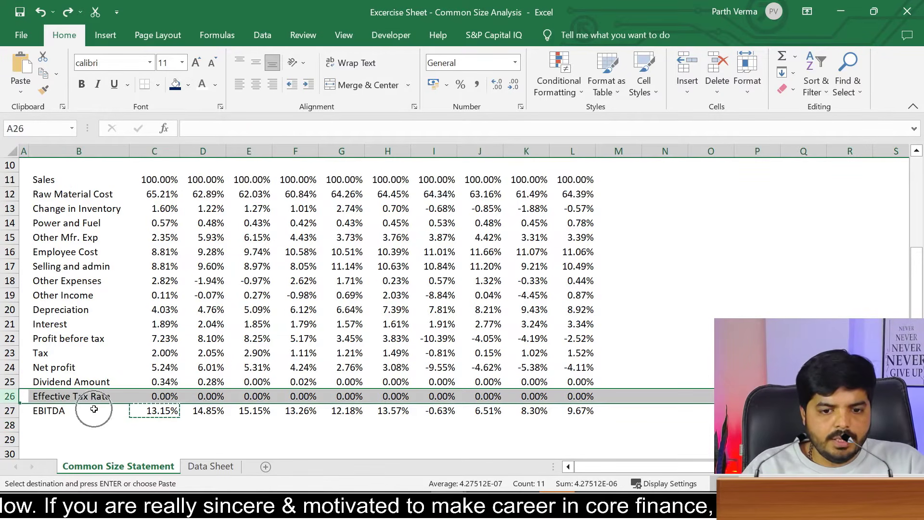
pyautogui.press('Escape')
pyautogui.click(92, 399)
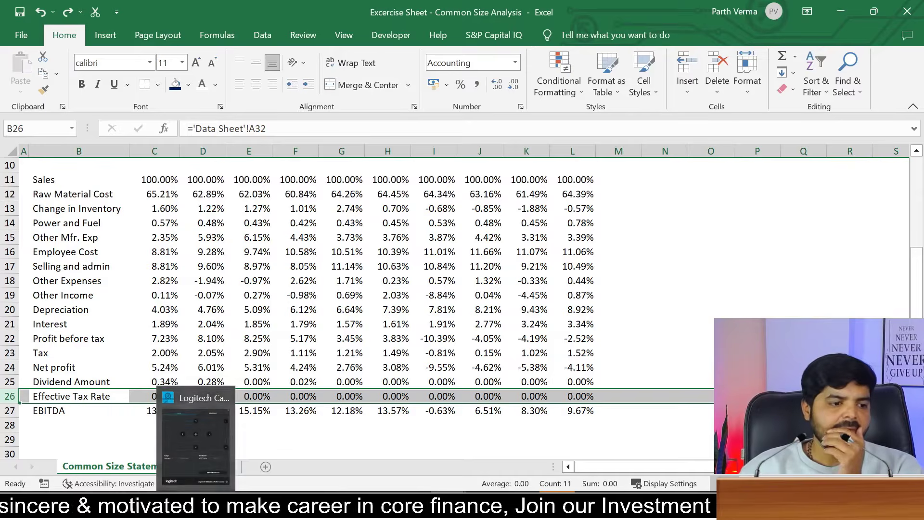
pyautogui.hotkey('alt', 'Tab')
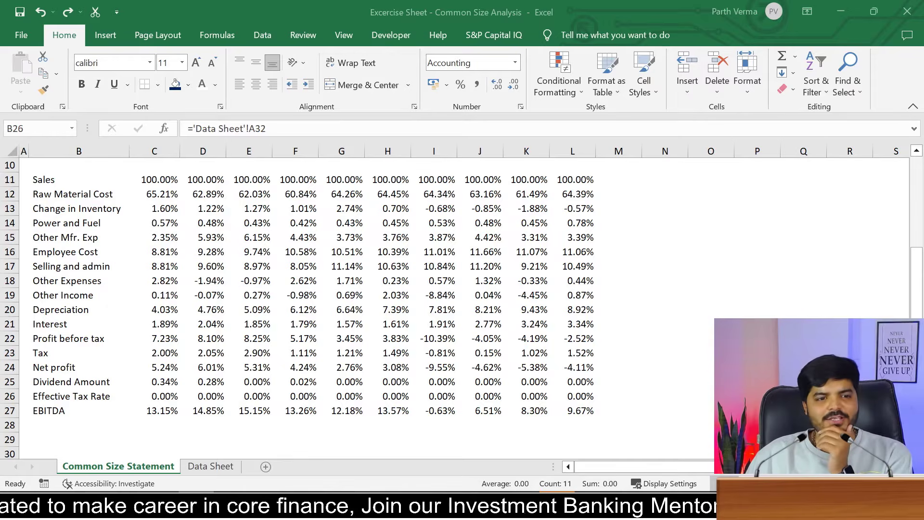
pyautogui.hotkey('alt', 'Tab')
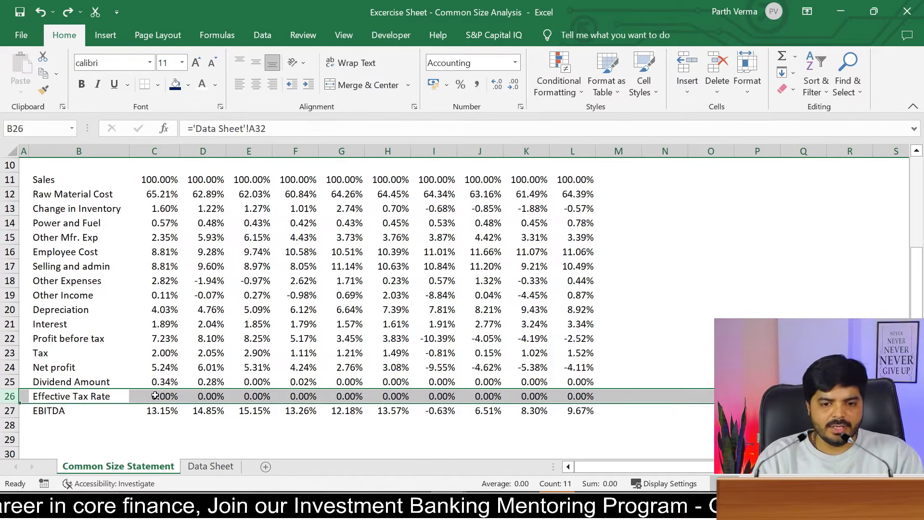
pyautogui.hotkey('ctrl', '-')
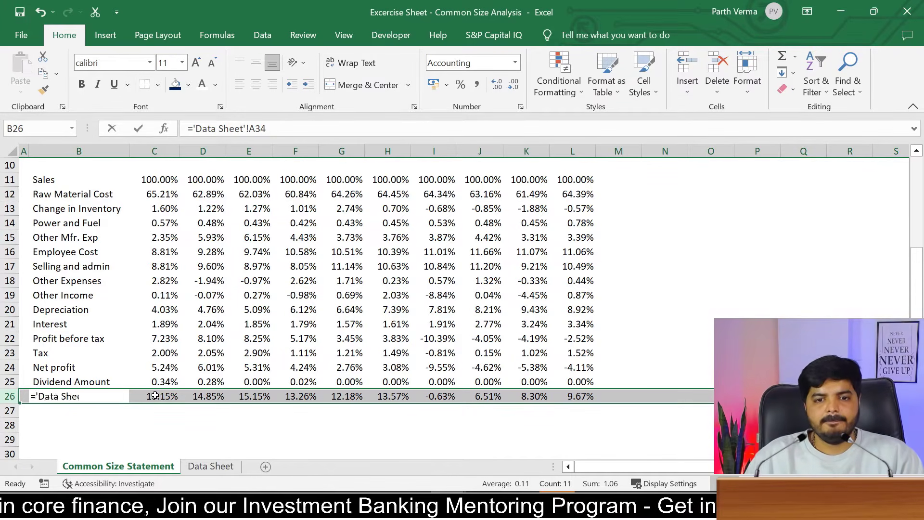
# Step: Review the common size income statement from its title down to the EBITDA row
pyautogui.press('Up')
pyautogui.press('Up')
pyautogui.press('Up')
pyautogui.press('Up')
pyautogui.press('Up')
pyautogui.press('Up')
pyautogui.press('Up')
pyautogui.press('Up')
pyautogui.press('Up')
pyautogui.press('Up')
pyautogui.press('Up')
pyautogui.press('Up')
pyautogui.press('Up')
pyautogui.press('Up')
pyautogui.press('Up')
pyautogui.press('Up')
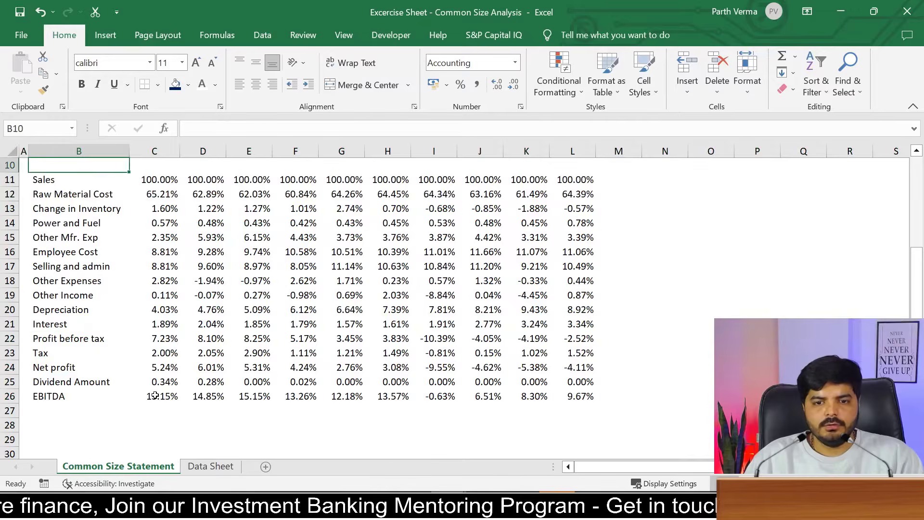
pyautogui.press('Up')
pyautogui.press('Up')
pyautogui.press('Up')
pyautogui.press('Up')
pyautogui.press('Up')
pyautogui.press('Up')
pyautogui.press('Up')
pyautogui.press('Up')
pyautogui.press('Up')
pyautogui.press('Down')
pyautogui.press('Down')
pyautogui.press('Down')
pyautogui.press('Down')
pyautogui.press('Down')
pyautogui.press('Down')
pyautogui.press('Down')
pyautogui.press('Down')
pyautogui.press('Down')
pyautogui.press('Down')
pyautogui.press('Down')
pyautogui.press('Down')
pyautogui.press('Down')
pyautogui.press('Down')
pyautogui.press('Down')
pyautogui.press('Down')
pyautogui.press('Down')
pyautogui.press('Down')
pyautogui.press('Down')
pyautogui.press('Down')
# Step: Copy the merged Common Size Income Statement title banner to B28, below the EBITDA row
pyautogui.press('Up')
pyautogui.press('Up')
pyautogui.press('Up')
pyautogui.press('Up')
pyautogui.press('Up')
pyautogui.press('Up')
pyautogui.press('Up')
pyautogui.press('Up')
pyautogui.press('Up')
pyautogui.press('Up')
pyautogui.press('Up')
pyautogui.press('Up')
pyautogui.press('Up')
pyautogui.press('Up')
pyautogui.press('Up')
pyautogui.press('Up')
pyautogui.press('Up')
pyautogui.press('Up')
pyautogui.press('Up')
pyautogui.press('Up')
pyautogui.press('Down')
pyautogui.press('Up')
pyautogui.press('Down')
pyautogui.hotkey('shift', 'Right')
pyautogui.hotkey('shift', 'Left')
pyautogui.hotkey('ctrl', 'c')
pyautogui.press('Down')
pyautogui.press('Down')
pyautogui.press('Down')
pyautogui.press('Down')
pyautogui.press('Down')
pyautogui.press('Down')
pyautogui.press('Down')
pyautogui.press('Down')
pyautogui.press('Down')
pyautogui.press('Down')
pyautogui.press('Down')
pyautogui.press('Down')
pyautogui.press('Down')
pyautogui.press('Down')
pyautogui.press('Down')
pyautogui.press('Down')
pyautogui.press('Down')
pyautogui.press('Down')
pyautogui.press('Down')
pyautogui.press('Down')
pyautogui.press('Up')
pyautogui.press('Up')
pyautogui.press('Up')
pyautogui.press('Up')
pyautogui.press('Up')
pyautogui.hotkey('ctrl', 'v')
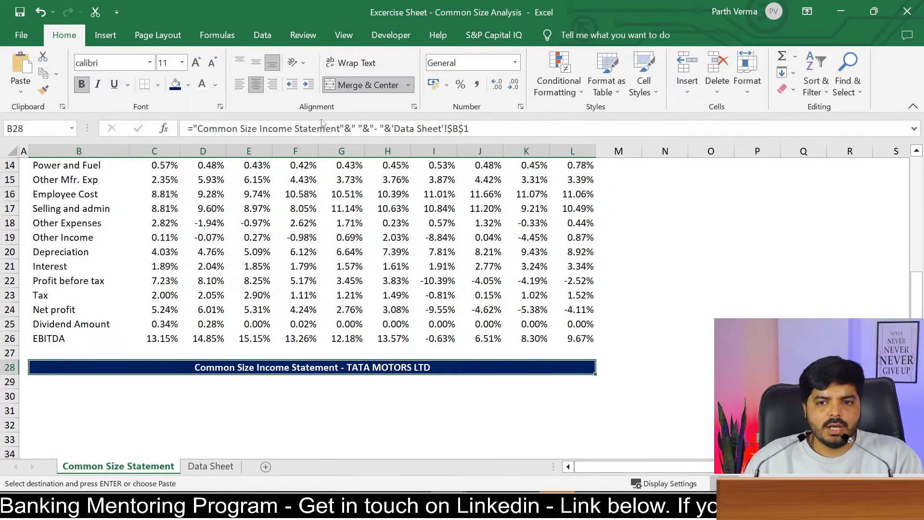
# Step: Replace "Income Statement" with "Balance Sheet" in the title formula in B28
pyautogui.click(271, 128)
pyautogui.moveTo(260, 129); pyautogui.dragTo(340, 135)
pyautogui.write('Balance Sheet')
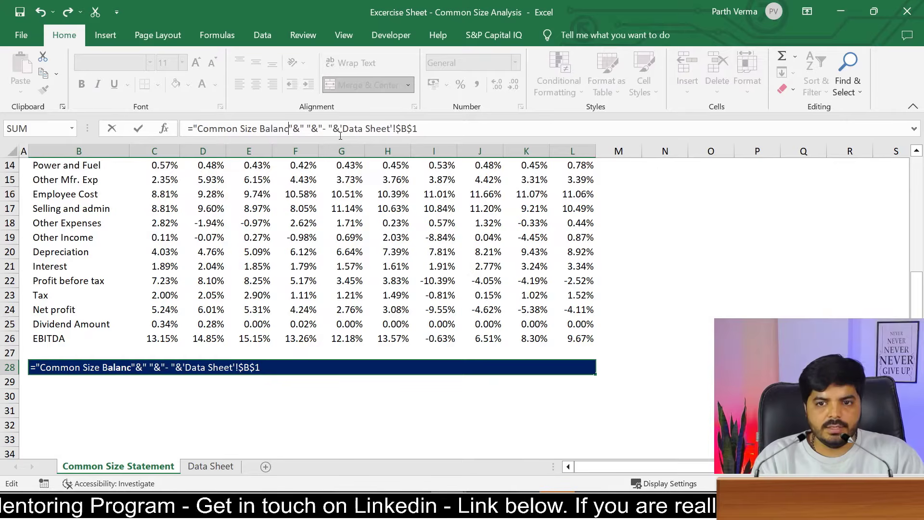
pyautogui.press('Return')
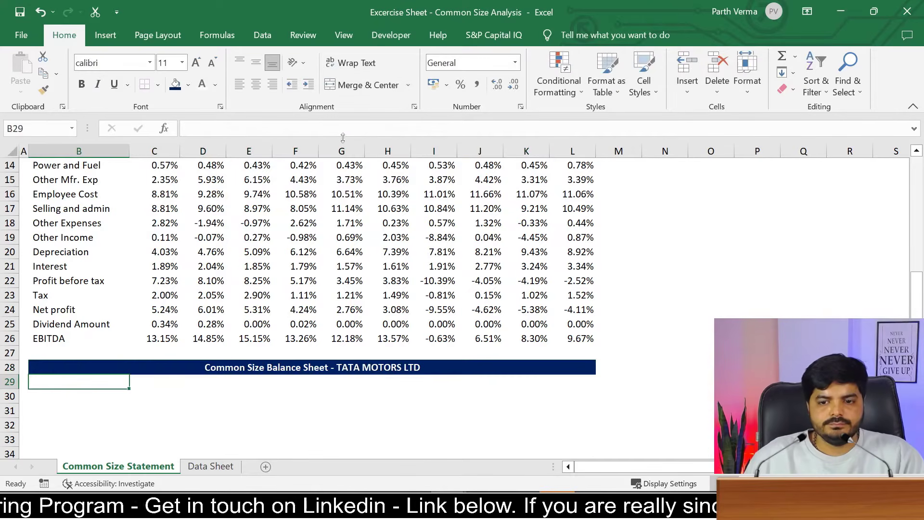
# Step: Link B30 to the Equity Share Capital label with the formula ='Data Sheet'!A57
pyautogui.click(313, 411)
pyautogui.moveTo(921, 294); pyautogui.dragTo(921, 245)
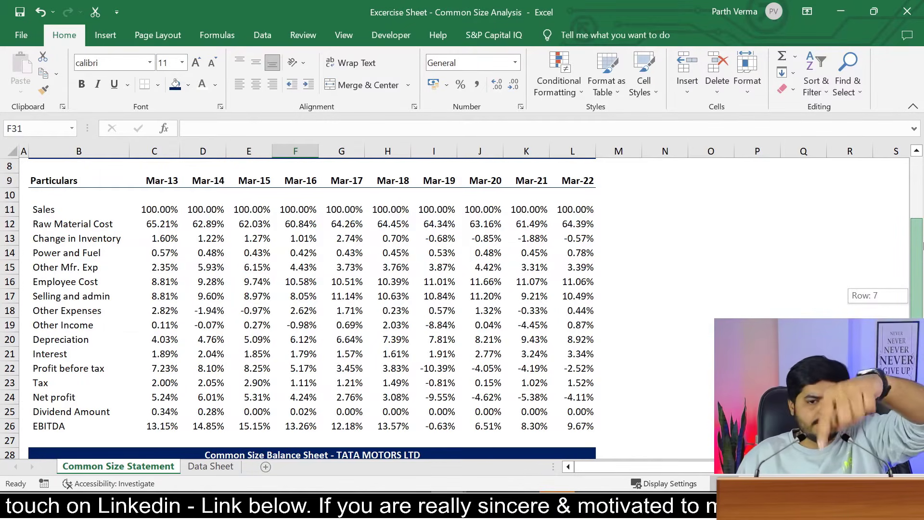
pyautogui.moveTo(922, 245); pyautogui.dragTo(922, 298)
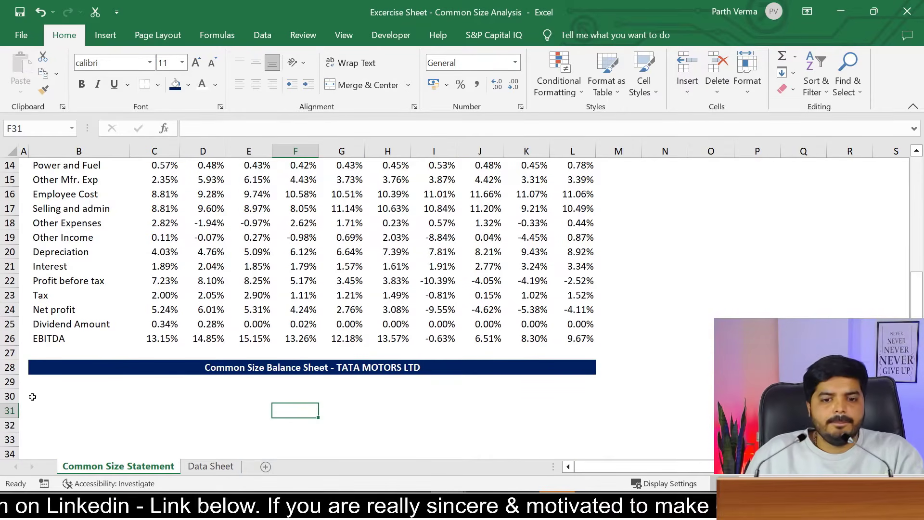
pyautogui.click(52, 396)
pyautogui.write('=')
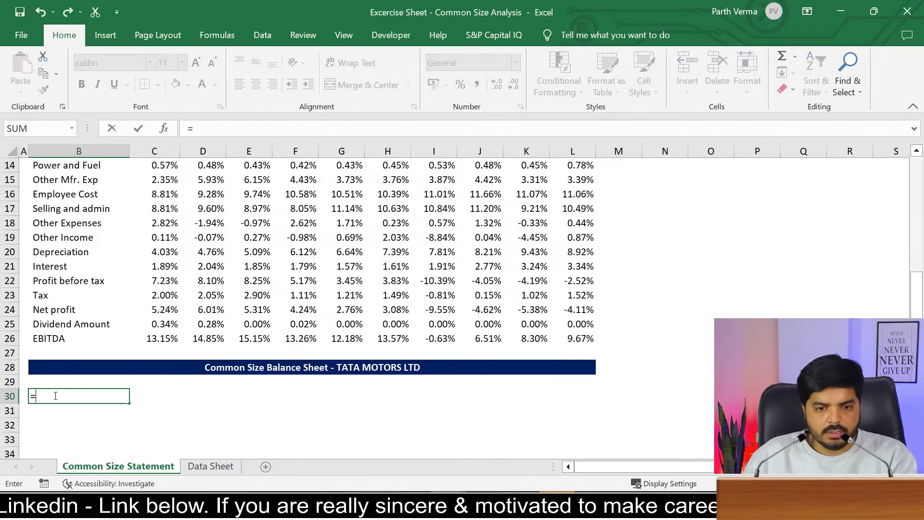
pyautogui.click(202, 466)
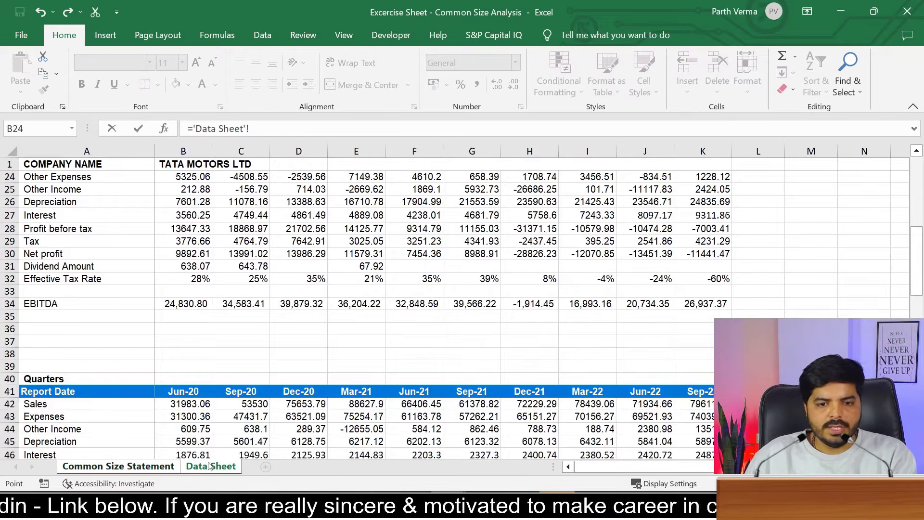
pyautogui.moveTo(917, 244); pyautogui.dragTo(917, 328)
pyautogui.click(54, 229)
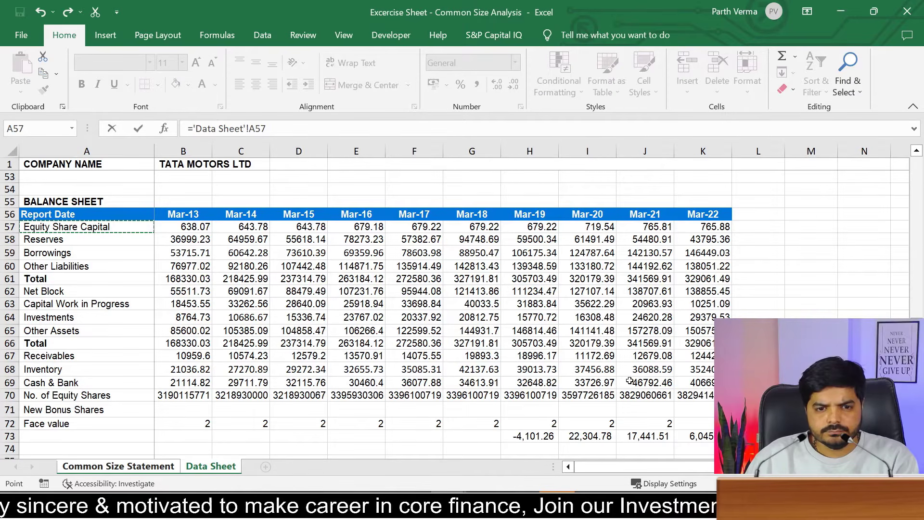
pyautogui.press('Return')
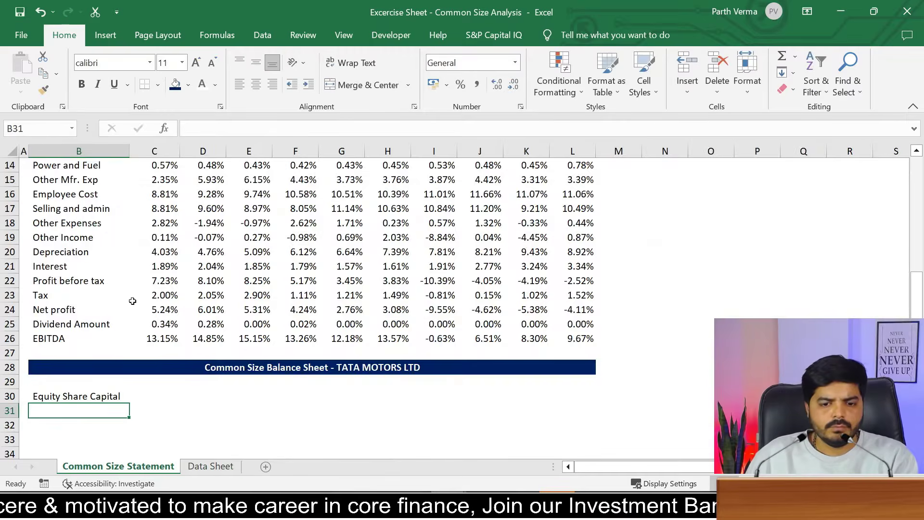
# Step: Copy the label formula from B30 down to B45 to bring in the remaining balance sheet line items
pyautogui.click(89, 393)
pyautogui.hotkey('ctrl', 'c')
pyautogui.hotkey('shift', 'Down')
pyautogui.hotkey('shift', 'Down')
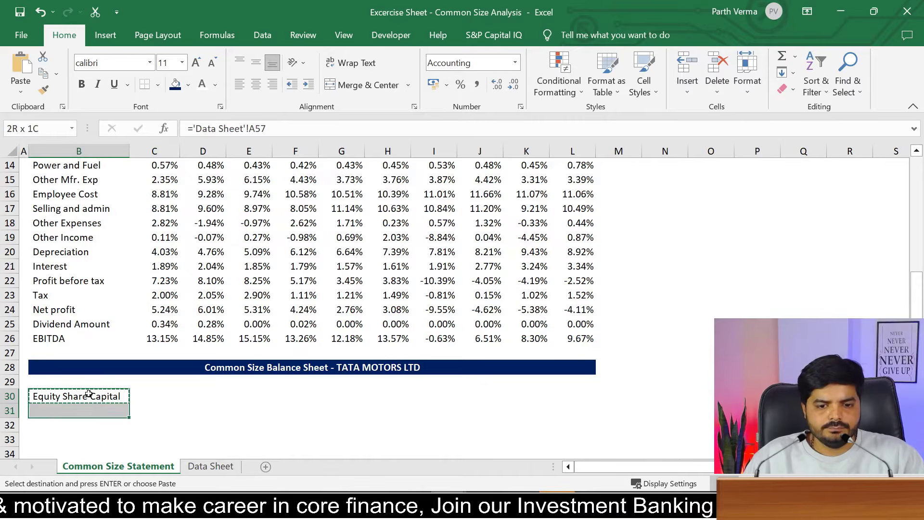
pyautogui.hotkey('shift', 'Down')
pyautogui.hotkey('shift', 'Down')
pyautogui.hotkey('shift', 'Down')
pyautogui.hotkey('shift', 'Down')
pyautogui.hotkey('shift', 'Down')
pyautogui.hotkey('shift', 'Down')
pyautogui.hotkey('shift', 'Down')
pyautogui.hotkey('shift', 'Down')
pyautogui.hotkey('shift', 'Down')
pyautogui.hotkey('shift', 'Down')
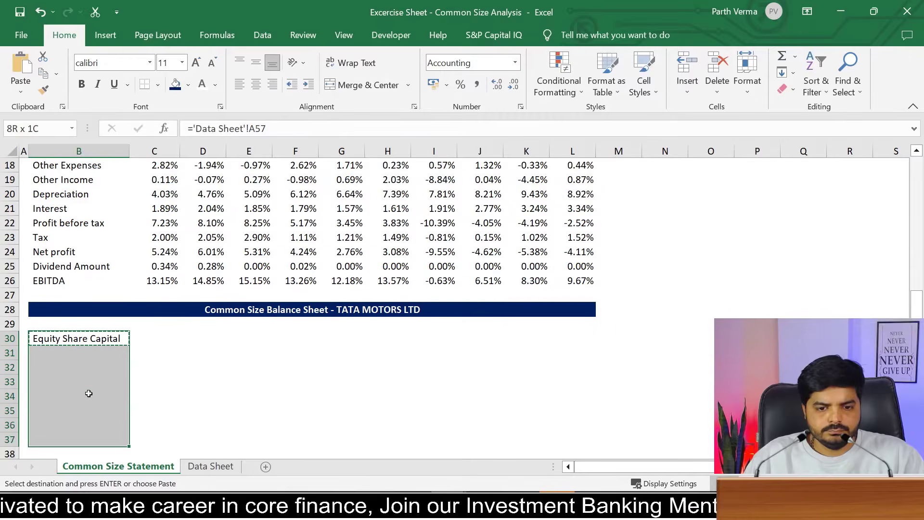
pyautogui.hotkey('shift', 'Down')
pyautogui.hotkey('shift', 'Down')
pyautogui.hotkey('shift', 'Down')
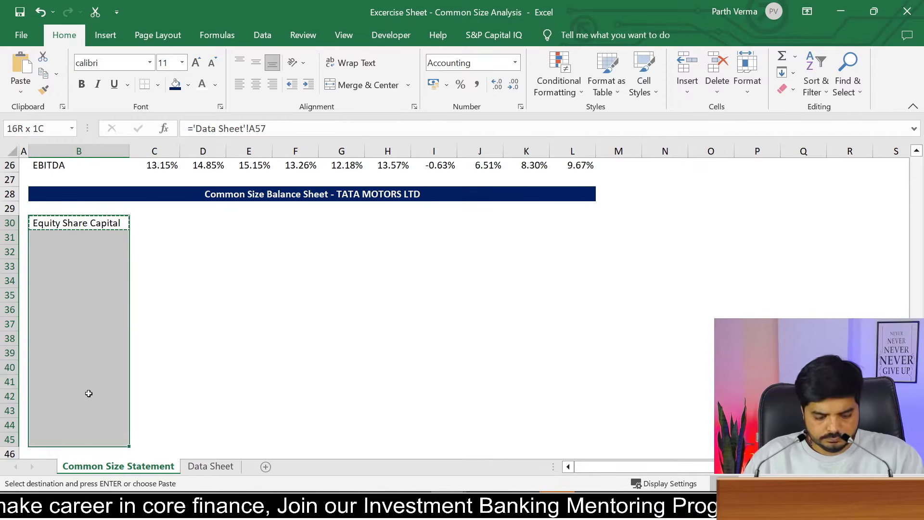
pyautogui.hotkey('ctrl', 'v')
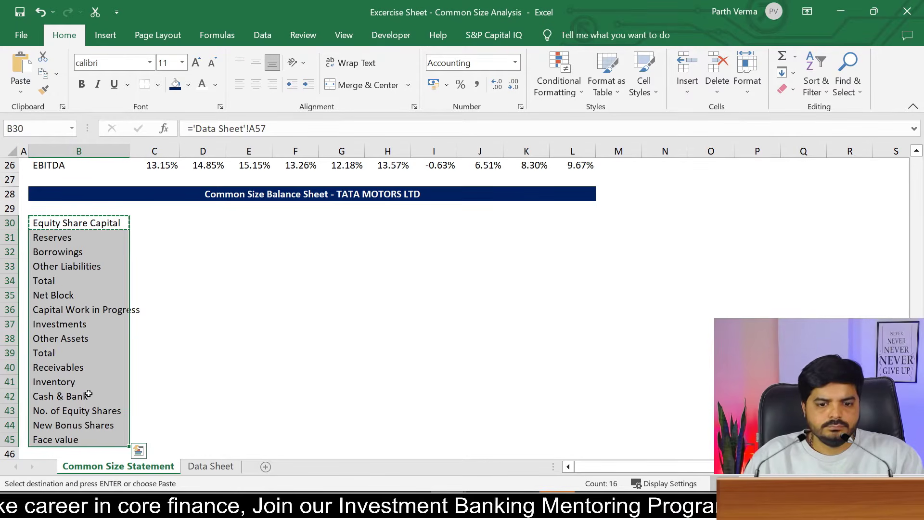
# Step: Check the Data Sheet's balance sheet and clear the No. of Equity Shares, New Bonus Shares and Face value labels in rows 43 to 45
pyautogui.click(197, 464)
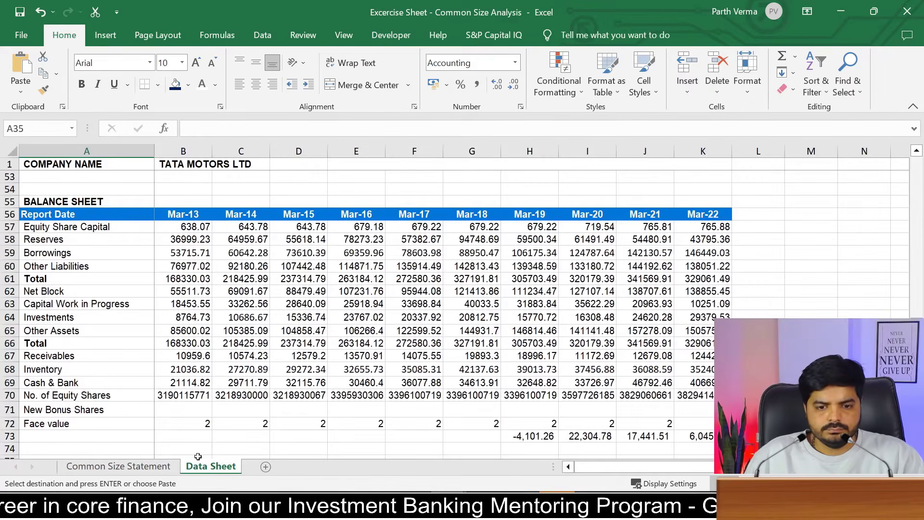
pyautogui.click(103, 465)
pyautogui.moveTo(9, 410); pyautogui.dragTo(21, 435)
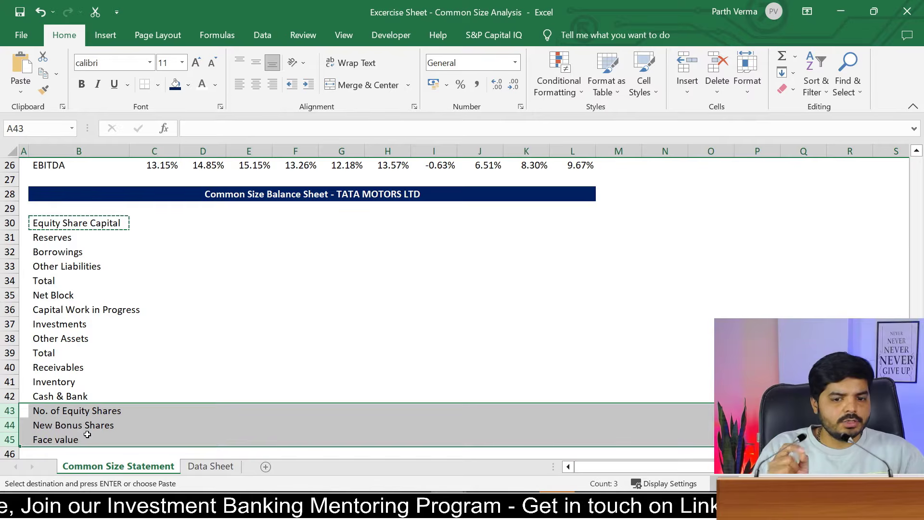
pyautogui.press('Delete')
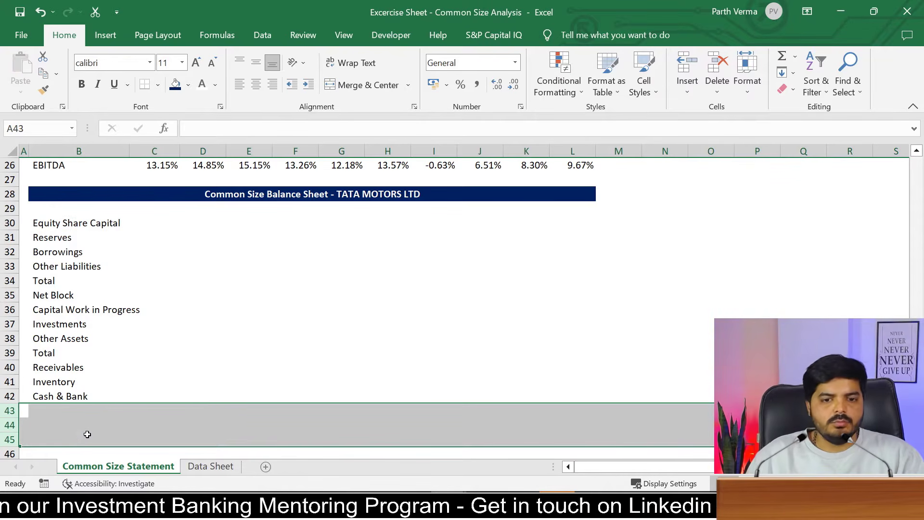
pyautogui.press('Up')
pyautogui.press('Up')
pyautogui.press('Up')
pyautogui.press('Up')
pyautogui.press('Up')
pyautogui.press('Up')
pyautogui.press('Up')
pyautogui.press('Up')
pyautogui.press('Up')
pyautogui.press('Right')
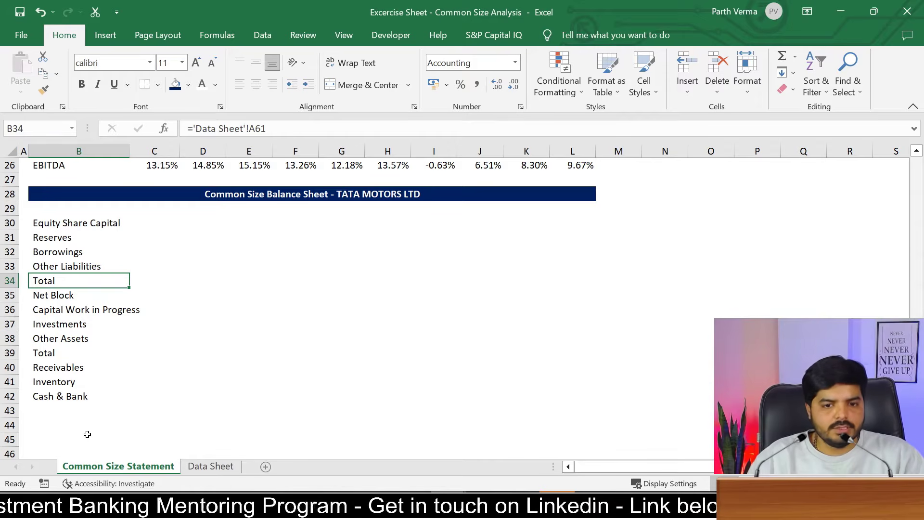
pyautogui.press('Down')
pyautogui.press('Up')
pyautogui.press('Up')
pyautogui.press('Up')
pyautogui.press('Up')
pyautogui.press('Up')
pyautogui.press('Up')
pyautogui.press('Down')
pyautogui.press('Up')
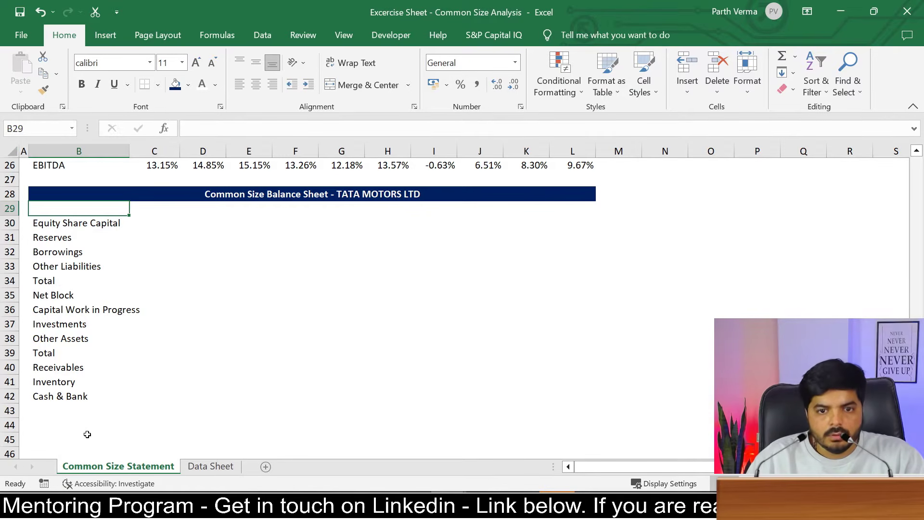
# Step: Insert a blank row above Equity Share Capital at row 30
pyautogui.press('Up')
pyautogui.press('Down')
pyautogui.press('Down')
pyautogui.hotkey('shift', 'space')
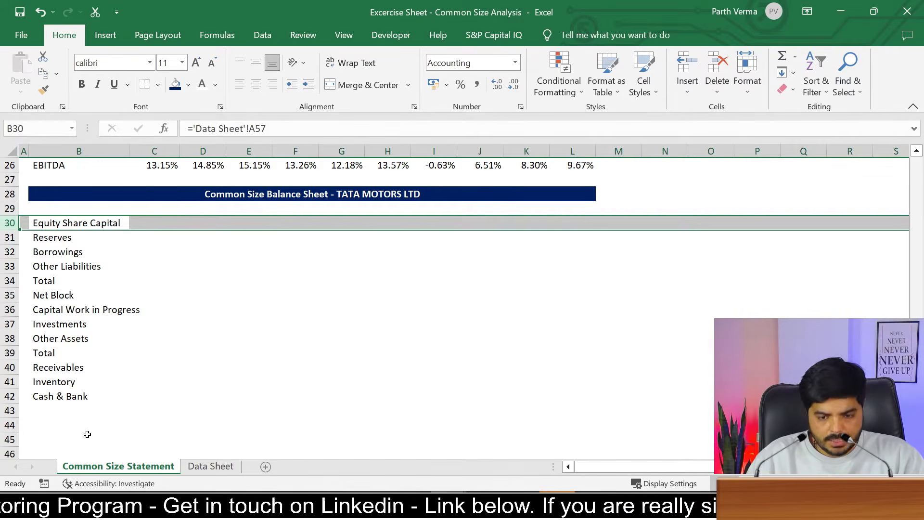
# Step: Copy the income statement's Particulars and year header row B9:L9 into row 30 under the balance sheet title
pyautogui.press('Up')
pyautogui.press('Up')
pyautogui.press('Up')
pyautogui.press('Up')
pyautogui.press('Up')
pyautogui.press('Up')
pyautogui.press('Up')
pyautogui.press('Up')
pyautogui.press('Up')
pyautogui.press('Up')
pyautogui.press('Up')
pyautogui.press('Up')
pyautogui.press('Up')
pyautogui.press('Up')
pyautogui.press('Up')
pyautogui.press('Up')
pyautogui.press('Up')
pyautogui.press('Up')
pyautogui.press('Up')
pyautogui.press('Up')
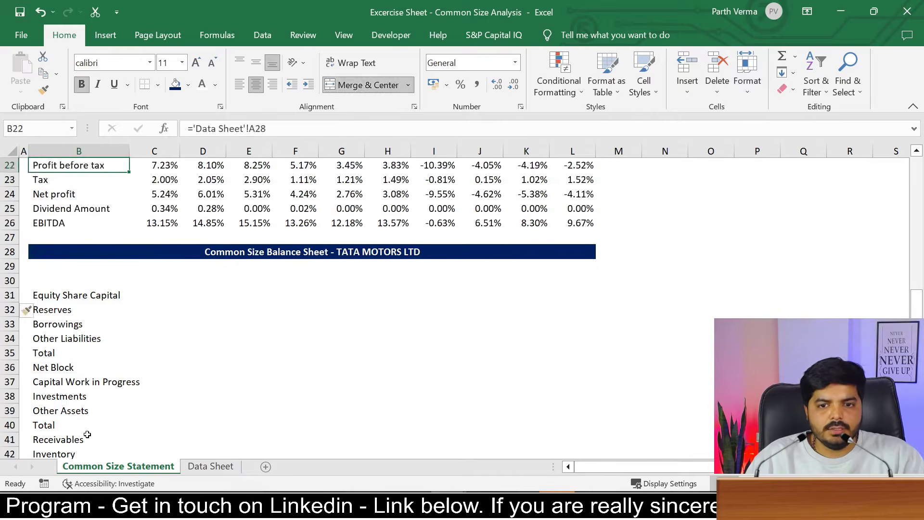
pyautogui.press('Up')
pyautogui.press('Up')
pyautogui.press('Up')
pyautogui.press('Up')
pyautogui.press('Up')
pyautogui.press('Down')
pyautogui.press('Down')
pyautogui.press('Down')
pyautogui.press('Down')
pyautogui.press('Down')
pyautogui.press('Down')
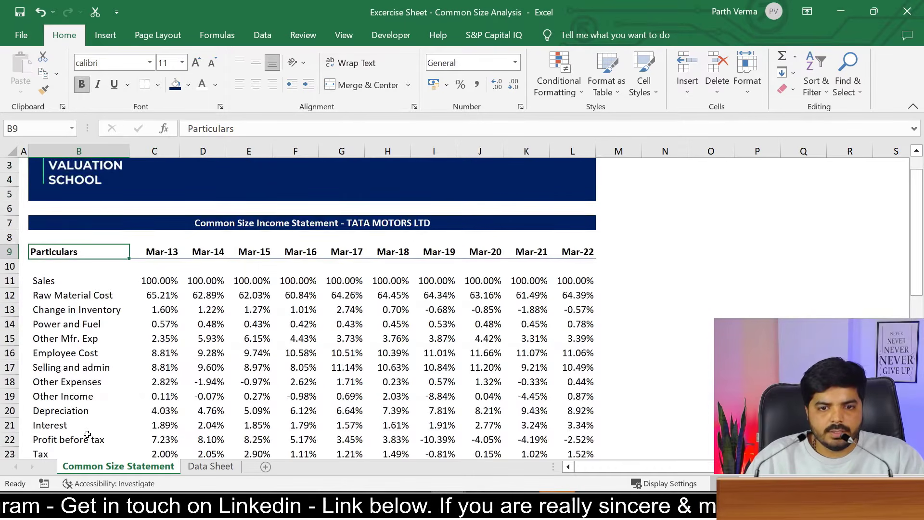
pyautogui.hotkey('shift', 'Right')
pyautogui.hotkey('shift', 'Right')
pyautogui.hotkey('shift', 'Right')
pyautogui.hotkey('shift', 'Right')
pyautogui.hotkey('shift', 'Right')
pyautogui.hotkey('shift', 'Right')
pyautogui.hotkey('shift', 'Right')
pyautogui.hotkey('shift', 'Right')
pyautogui.hotkey('shift', 'Right')
pyautogui.hotkey('shift', 'Right')
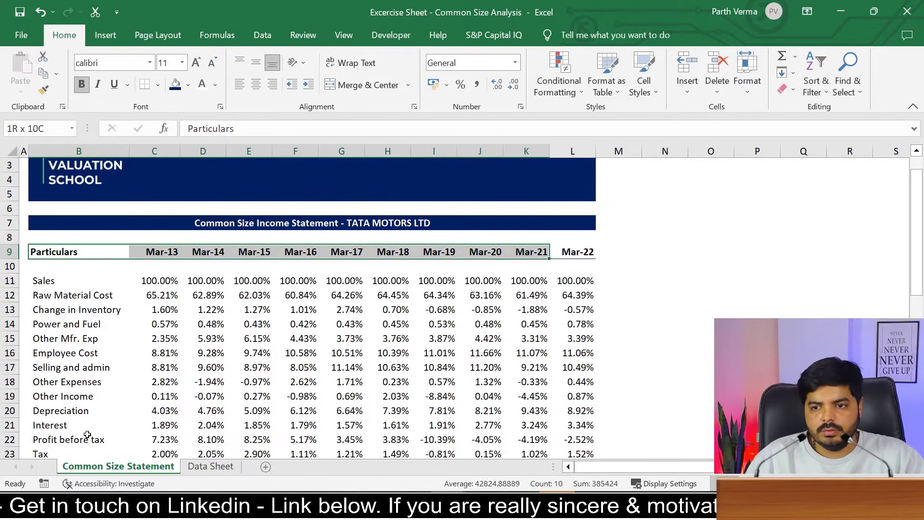
pyautogui.hotkey('ctrl', 'c')
pyautogui.press('Down')
pyautogui.press('Down')
pyautogui.press('Down')
pyautogui.press('Down')
pyautogui.press('Down')
pyautogui.press('Down')
pyautogui.press('Down')
pyautogui.press('Down')
pyautogui.press('Down')
pyautogui.press('Down')
pyautogui.press('Down')
pyautogui.press('Down')
pyautogui.press('Down')
pyautogui.press('Down')
pyautogui.press('Down')
pyautogui.press('Down')
pyautogui.press('Down')
pyautogui.press('Down')
pyautogui.press('Down')
pyautogui.press('Down')
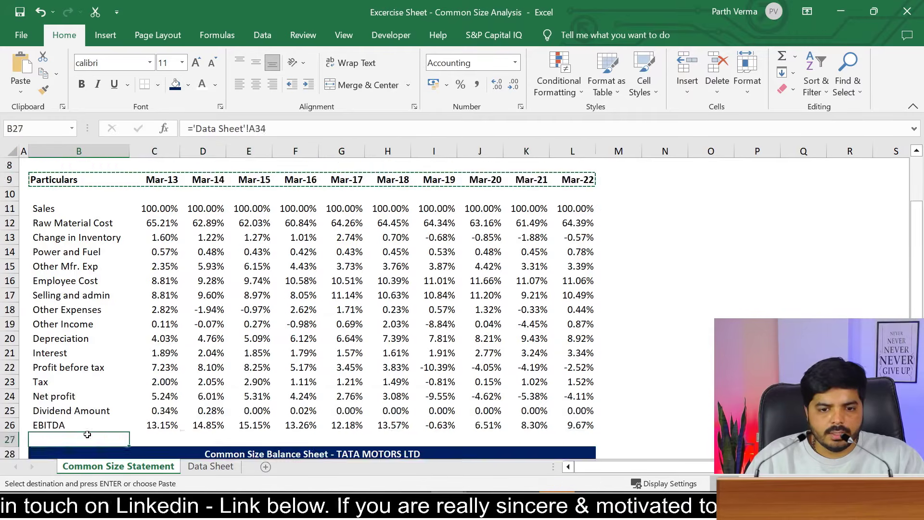
pyautogui.press('Up')
pyautogui.press('Up')
pyautogui.hotkey('ctrl', 'v')
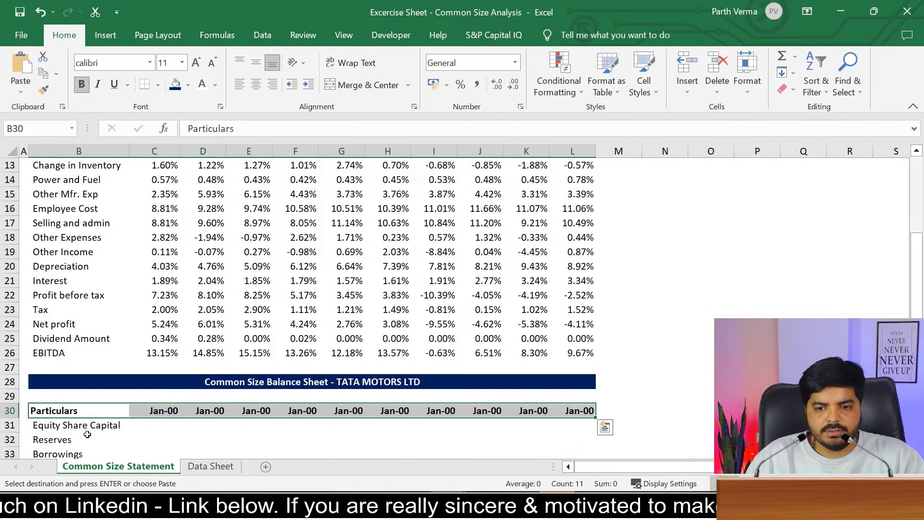
# Step: Link the first year header in C30 to the balance sheet's report date with ='Data Sheet'!B56
pyautogui.press('Right')
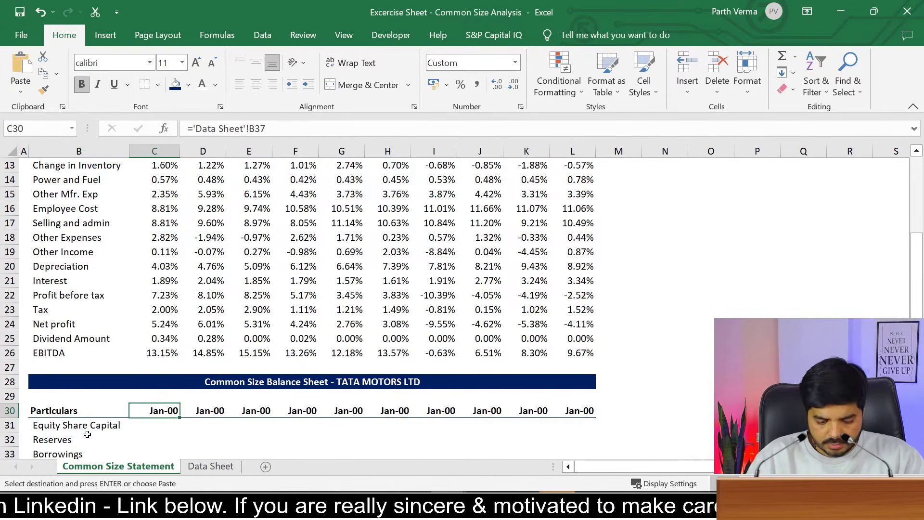
pyautogui.write('=')
pyautogui.click(210, 465)
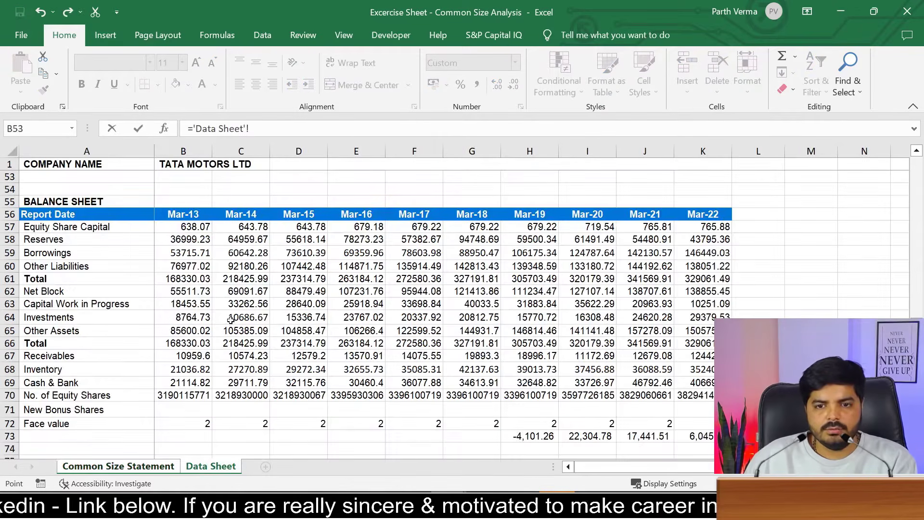
pyautogui.click(182, 213)
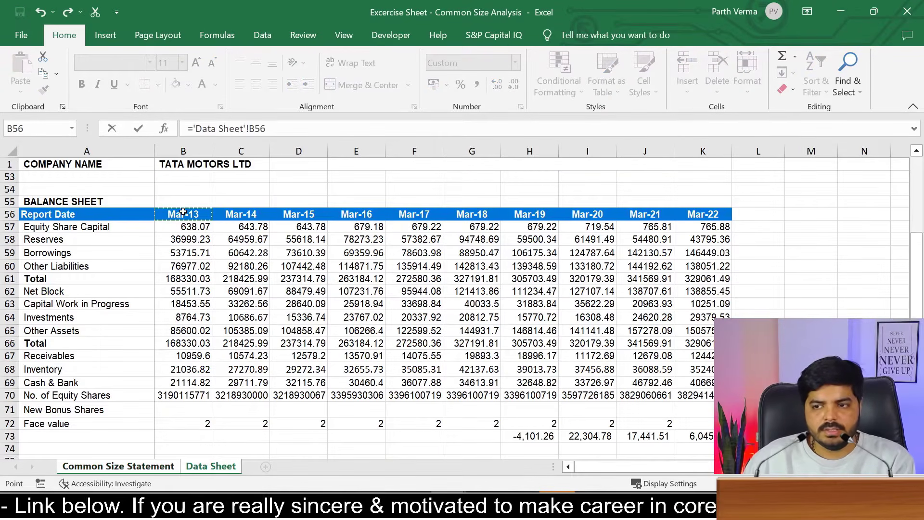
pyautogui.press('Return')
# Step: Copy the date formula from C30 across to L30 to fill the remaining year headers
pyautogui.press('Up')
pyautogui.hotkey('ctrl', 'c')
pyautogui.hotkey('shift', 'Right')
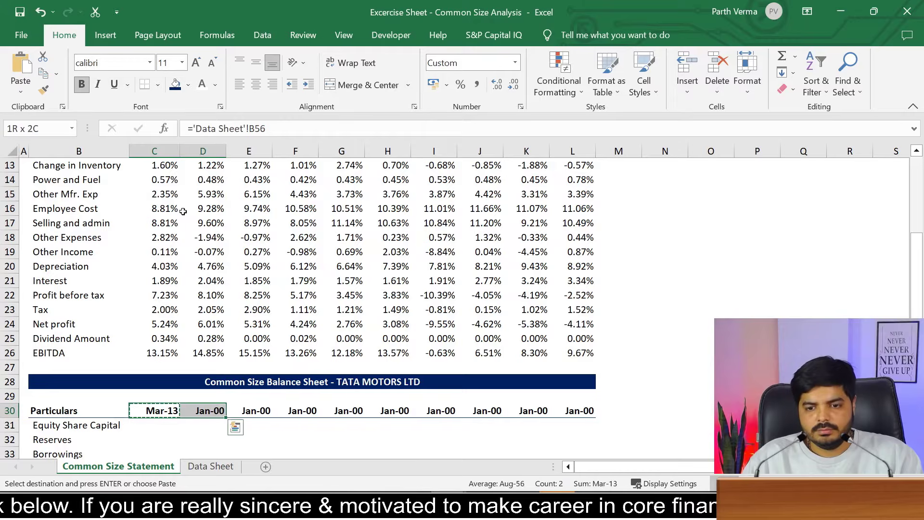
pyautogui.hotkey('shift', 'Right')
pyautogui.hotkey('shift', 'Right')
pyautogui.hotkey('shift', 'Right')
pyautogui.hotkey('shift', 'Right')
pyautogui.hotkey('shift', 'Right')
pyautogui.hotkey('shift', 'Right')
pyautogui.hotkey('shift', 'Right')
pyautogui.hotkey('shift', 'Right')
pyautogui.hotkey('ctrl', 'v')
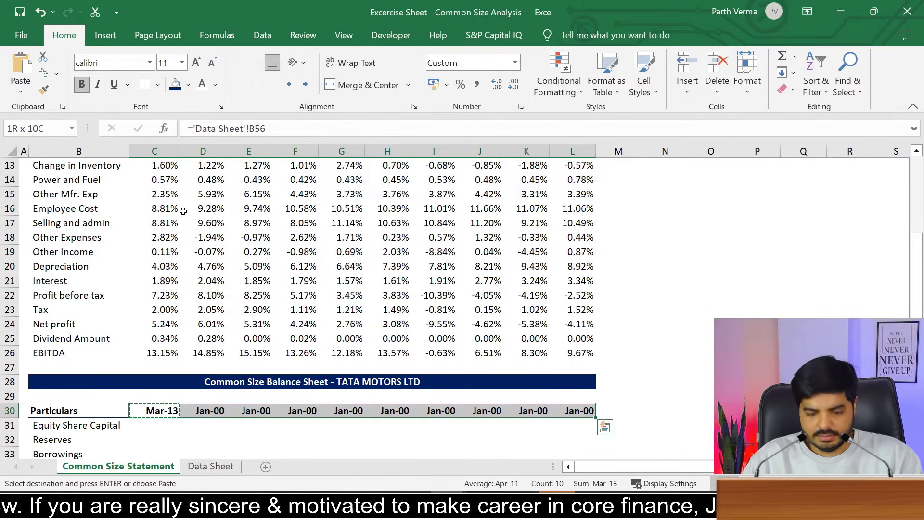
pyautogui.press('Left')
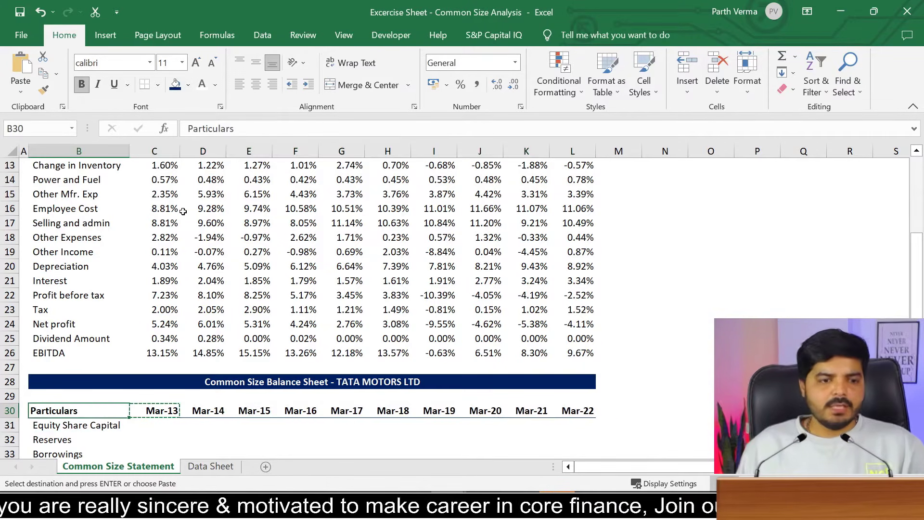
# Step: Review the balance sheet labels and the liability items from Equity Share Capital to Other Liabilities
pyautogui.press('Down')
pyautogui.press('Down')
pyautogui.press('Down')
pyautogui.press('Down')
pyautogui.press('Down')
pyautogui.press('Down')
pyautogui.press('Down')
pyautogui.press('Down')
pyautogui.press('Down')
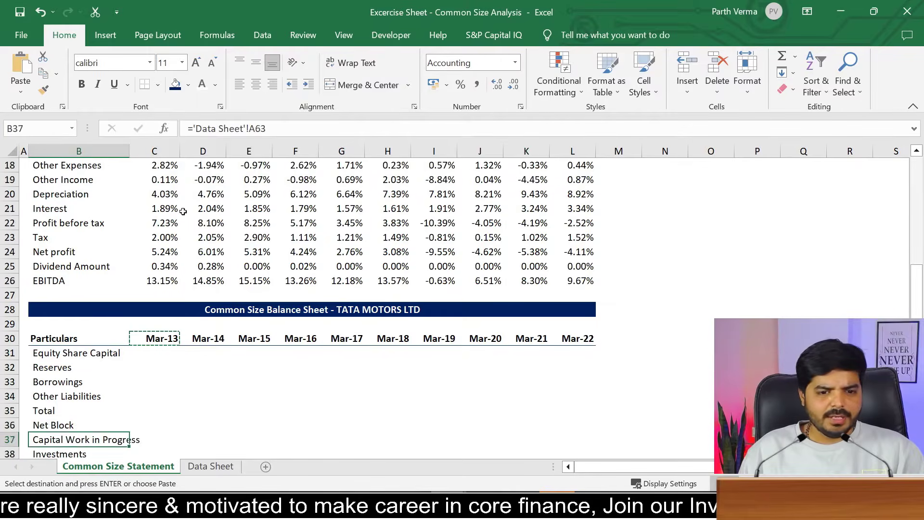
pyautogui.press('Up')
pyautogui.press('Up')
pyautogui.press('Up')
pyautogui.press('Up')
pyautogui.press('Up')
pyautogui.press('Up')
pyautogui.press('Up')
pyautogui.press('Up')
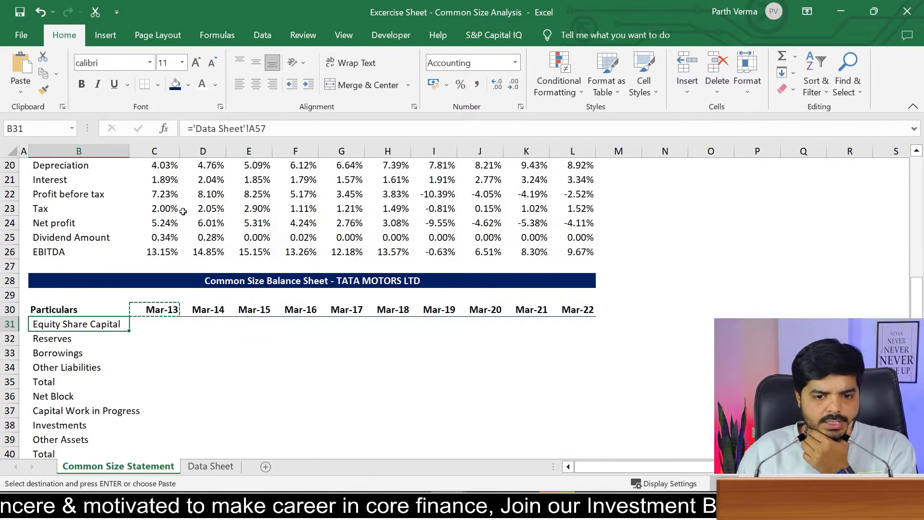
pyautogui.hotkey('shift', 'Down')
pyautogui.hotkey('shift', 'Down')
pyautogui.hotkey('shift', 'Down')
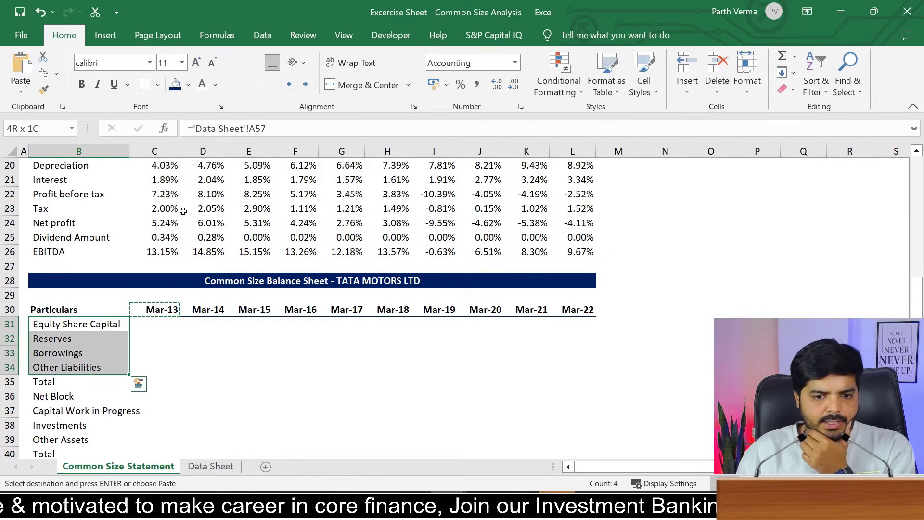
# Step: Replace the Total label in B35 with "Total Liabilities"
pyautogui.press('Down')
pyautogui.press('Down')
pyautogui.press('Down')
pyautogui.press('Down')
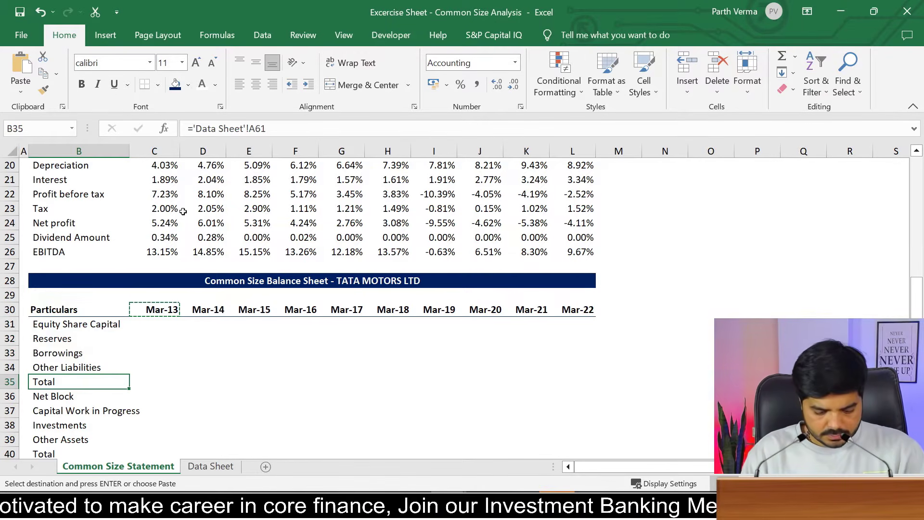
pyautogui.write('Total Lian')
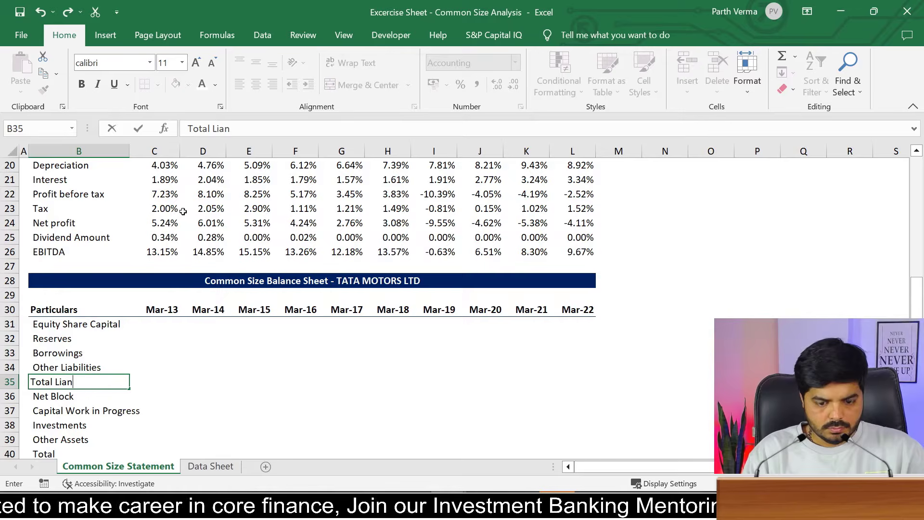
pyautogui.write('bilities')
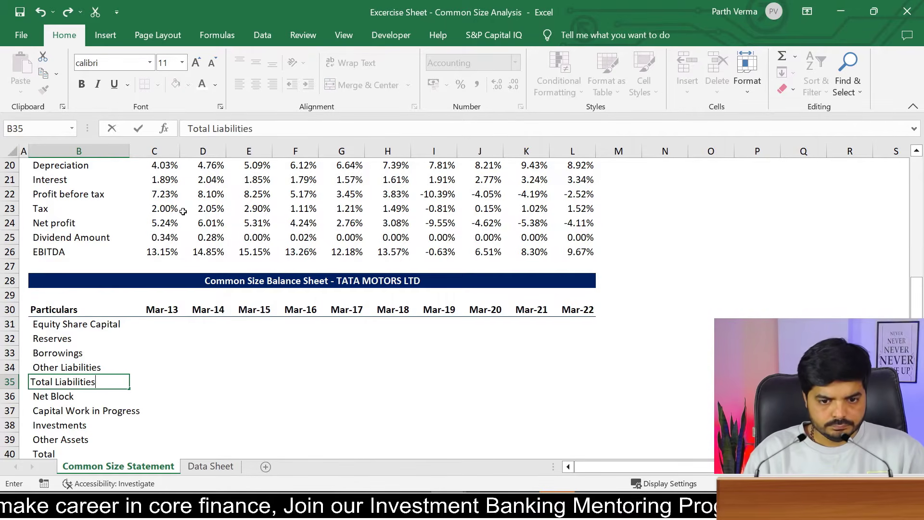
pyautogui.press('Return')
# Step: Insert a blank row above Net Block to separate the assets from the liabilities
pyautogui.hotkey('shift', 'space')
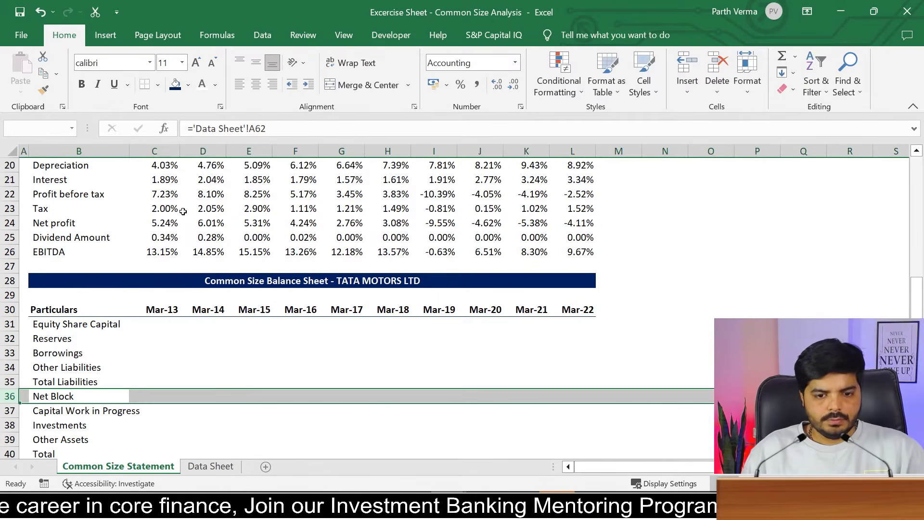
pyautogui.hotkey('ctrl', 'shift', '=')
pyautogui.press('Up')
# Step: Autofit column B so that the Capital Work in Progress label fits
pyautogui.press('Down')
pyautogui.press('Down')
pyautogui.press('Down')
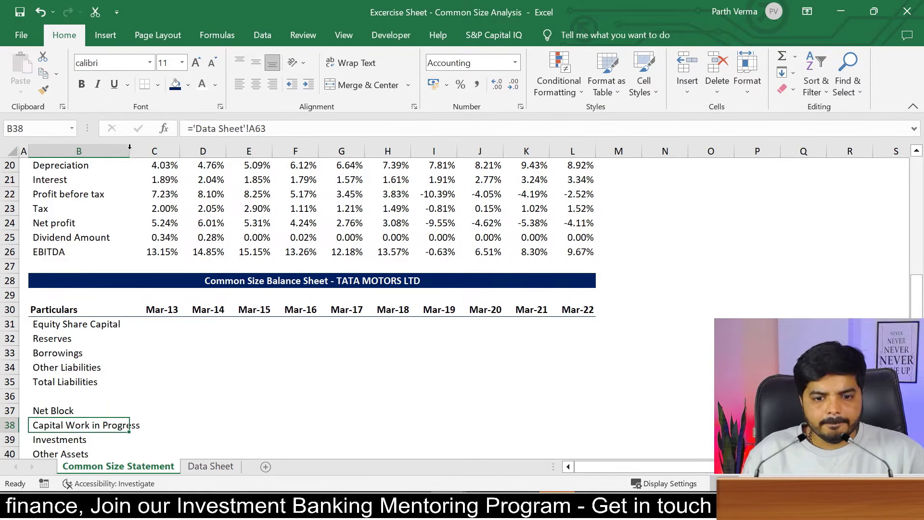
pyautogui.doubleClick(129, 151)
# Step: Clear the Total label in B41 and delete its row between Other Assets and Receivables
pyautogui.press('Down')
pyautogui.press('Down')
pyautogui.press('Down')
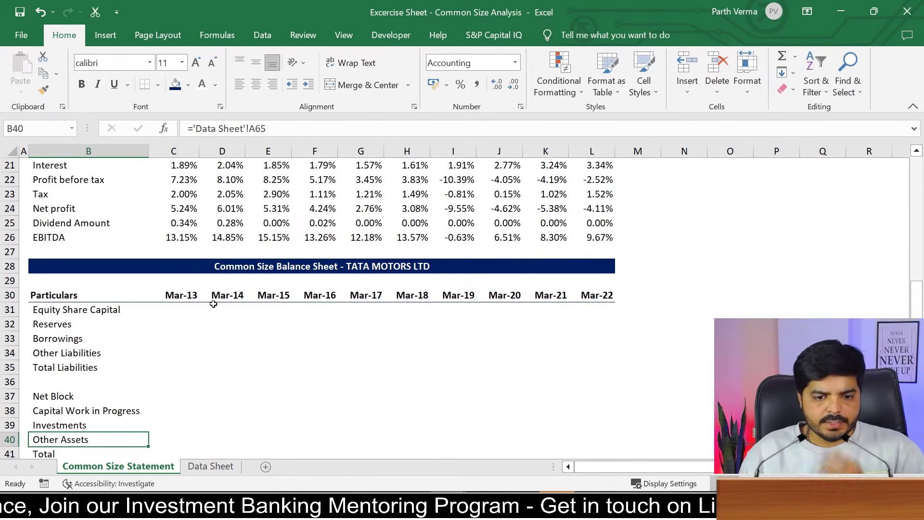
pyautogui.press('Down')
pyautogui.press('Down')
pyautogui.press('Down')
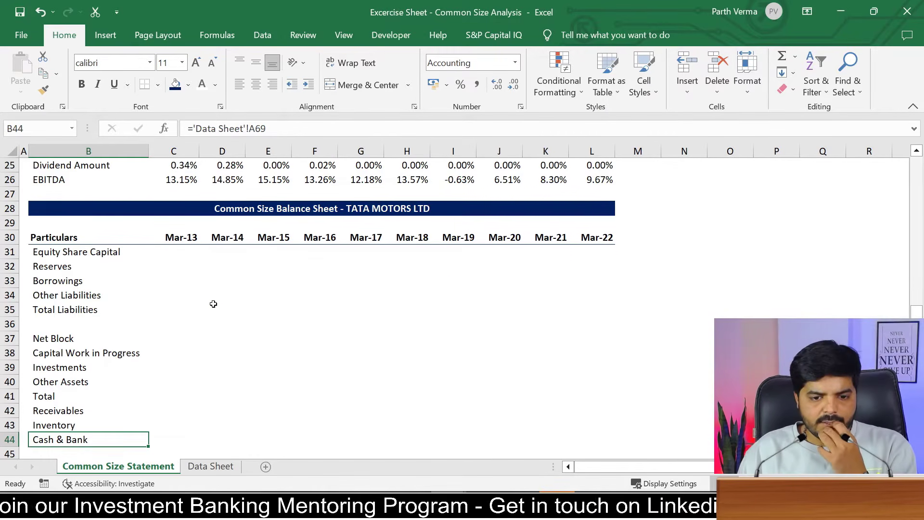
pyautogui.press('Up')
pyautogui.press('Up')
pyautogui.press('Up')
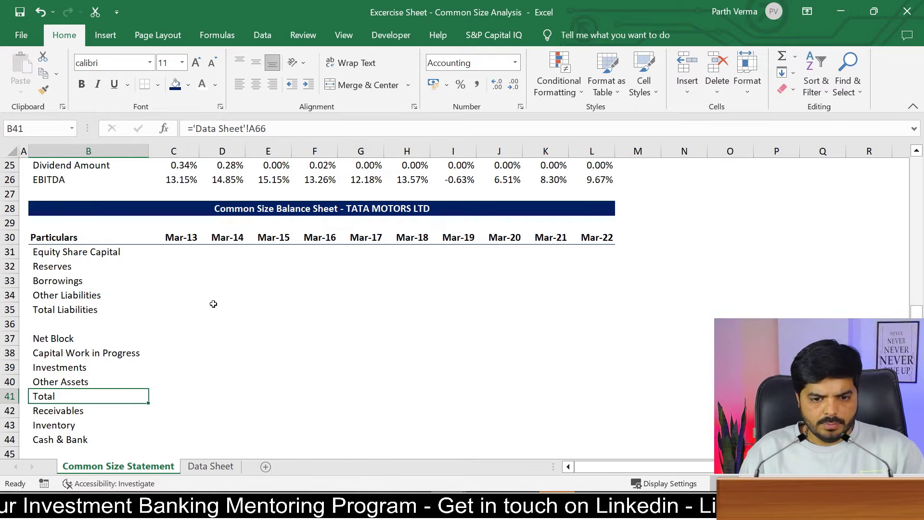
pyautogui.press('Delete')
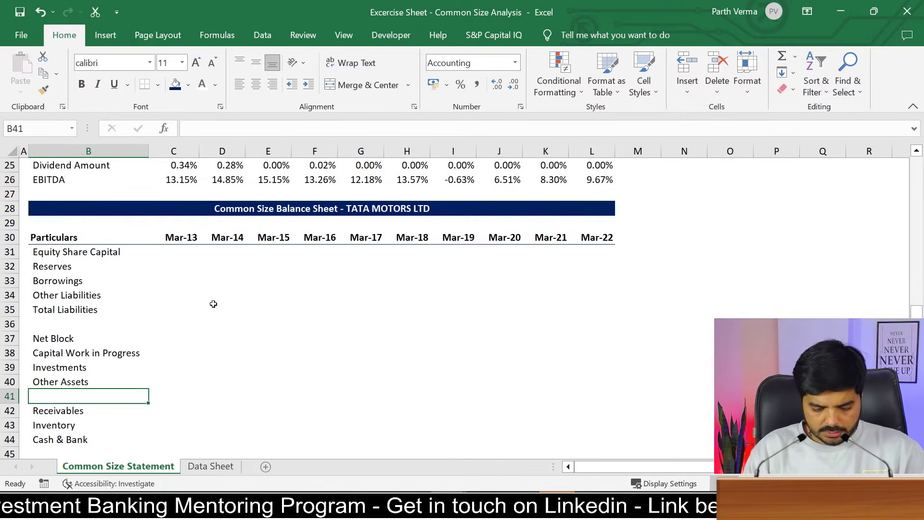
pyautogui.hotkey('shift', 'space')
pyautogui.hotkey('ctrl', '-')
# Step: Insert a blank row above Equity Share Capital in the common size balance sheet
pyautogui.press('Down')
pyautogui.press('Down')
pyautogui.press('Down')
pyautogui.press('Up')
pyautogui.press('Up')
pyautogui.press('Up')
pyautogui.press('Up')
pyautogui.press('Up')
pyautogui.press('Up')
pyautogui.press('Up')
pyautogui.press('Up')
pyautogui.press('Up')
pyautogui.press('Up')
pyautogui.press('Up')
pyautogui.press('Up')
pyautogui.press('Up')
pyautogui.press('Down')
pyautogui.press('Up')
pyautogui.hotkey('shift', 'space')
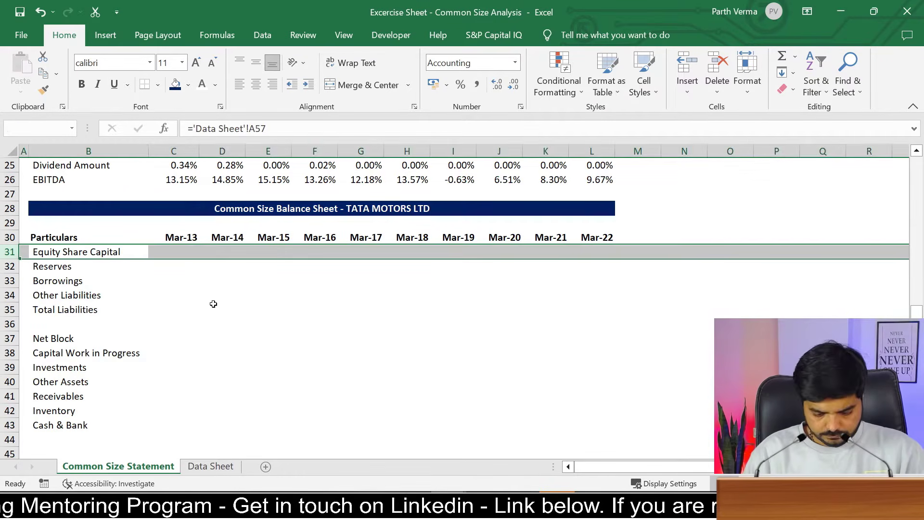
pyautogui.hotkey('ctrl', '+')
# Step: Copy the Total Liabilities label into the blank cell B31 above Equity Share Capital
pyautogui.press('Down')
pyautogui.press('Down')
pyautogui.press('Down')
pyautogui.press('Down')
pyautogui.press('Down')
pyautogui.hotkey('ctrl', 'c')
pyautogui.press('Up')
pyautogui.press('Up')
pyautogui.press('Up')
pyautogui.press('Up')
pyautogui.press('Up')
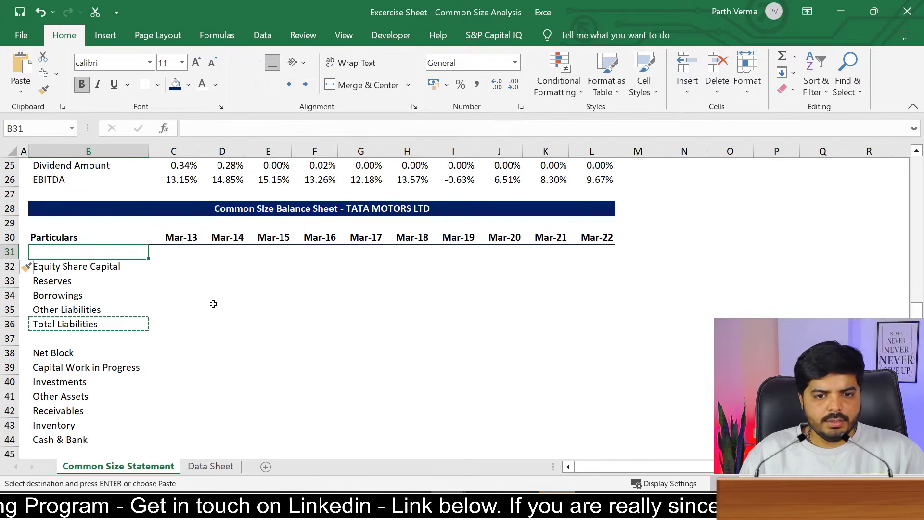
pyautogui.hotkey('ctrl', 'v')
# Step: Enter the label "Total Assets" in B37, directly above Net Block
pyautogui.press('Down')
pyautogui.press('Down')
pyautogui.press('Down')
pyautogui.press('Down')
pyautogui.press('Down')
pyautogui.press('Down')
pyautogui.press('Down')
pyautogui.press('Down')
pyautogui.press('Down')
pyautogui.press('Down')
pyautogui.press('Down')
pyautogui.press('Up')
pyautogui.press('Up')
pyautogui.press('Up')
pyautogui.press('Up')
pyautogui.press('Up')
pyautogui.press('Down')
pyautogui.press('Down')
pyautogui.press('Down')
pyautogui.press('Down')
pyautogui.press('Down')
pyautogui.press('Down')
pyautogui.press('Up')
pyautogui.press('Up')
pyautogui.press('Up')
pyautogui.press('Up')
pyautogui.press('Up')
pyautogui.press('Up')
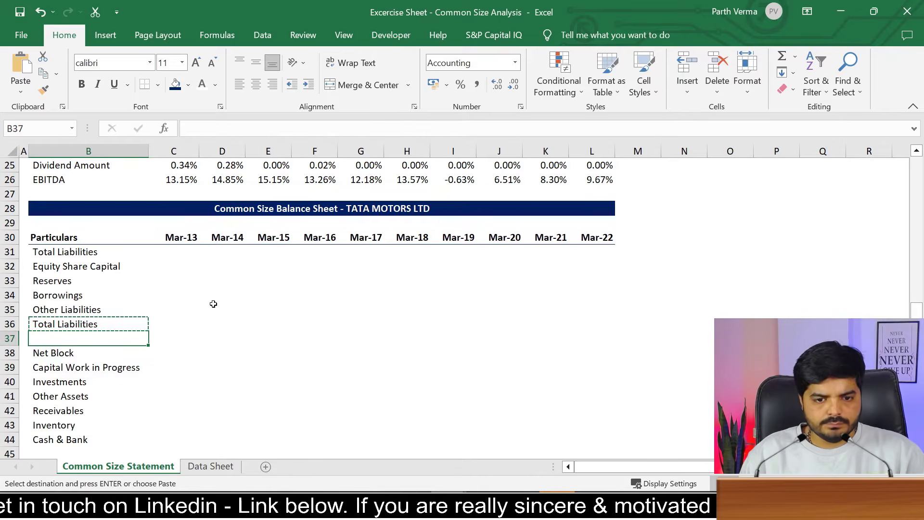
pyautogui.write('Total Assets')
pyautogui.press('Return')
# Step: Clear the duplicate Total Liabilities label in B36 below Other Liabilities
pyautogui.press('Up')
pyautogui.press('Up')
pyautogui.press('Delete')
# Step: Make the Total Liabilities label in B31 and the Total Assets label in B37 bold
pyautogui.press('Up')
pyautogui.press('Up')
pyautogui.press('Up')
pyautogui.press('Up')
pyautogui.press('Up')
pyautogui.hotkey('ctrl', 'b')
pyautogui.press('Down')
pyautogui.press('Down')
pyautogui.press('Down')
pyautogui.press('Down')
pyautogui.press('Down')
pyautogui.press('Down')
pyautogui.hotkey('ctrl', 'b')
# Step: Insert a blank row between the Particulars header row and Total Liabilities
pyautogui.press('Up')
pyautogui.press('Up')
pyautogui.press('Up')
pyautogui.press('Up')
pyautogui.press('Up')
pyautogui.press('Up')
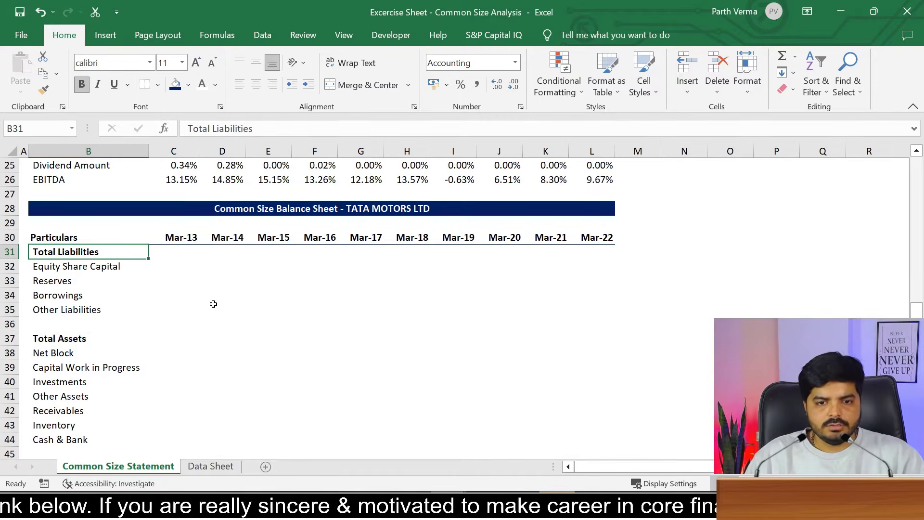
pyautogui.hotkey('shift', 'space')
pyautogui.hotkey('ctrl', 'shift', '+')
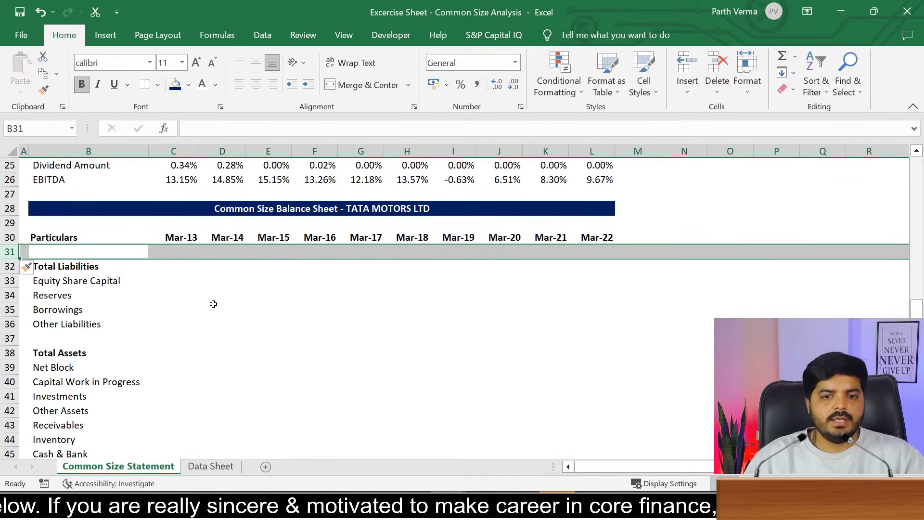
# Step: Review the balance sheet row labels from Total Liabilities down to Cash & Bank
pyautogui.press('Up')
pyautogui.press('Down')
pyautogui.press('Down')
pyautogui.press('Down')
pyautogui.press('Down')
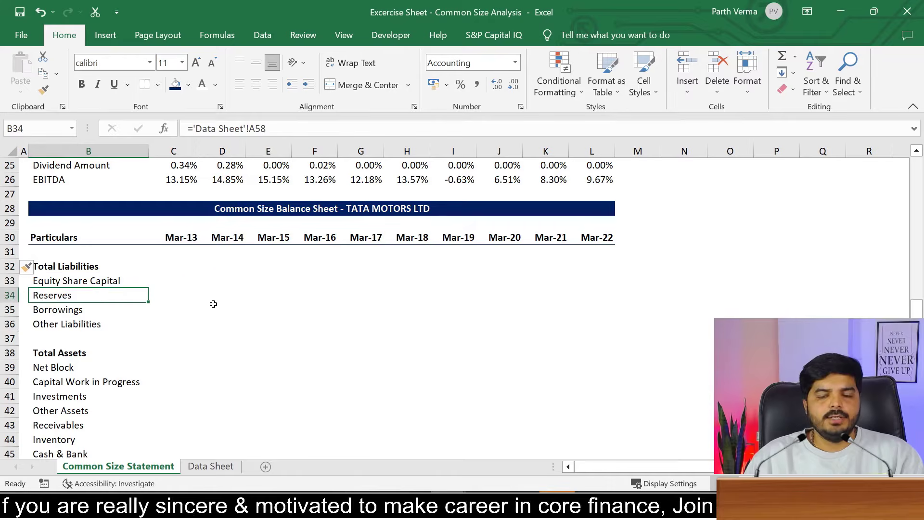
pyautogui.hotkey('ctrl', 'Down')
pyautogui.press('Down')
pyautogui.press('Down')
pyautogui.press('Down')
pyautogui.press('Up')
pyautogui.press('Up')
pyautogui.press('Up')
pyautogui.press('Up')
pyautogui.press('Up')
pyautogui.press('Up')
pyautogui.press('Up')
pyautogui.press('Up')
pyautogui.press('Up')
pyautogui.press('Up')
pyautogui.press('Up')
pyautogui.press('Up')
pyautogui.press('Up')
pyautogui.press('Up')
pyautogui.press('Up')
pyautogui.press('Up')
pyautogui.press('Up')
pyautogui.press('Up')
pyautogui.press('Down')
pyautogui.press('Down')
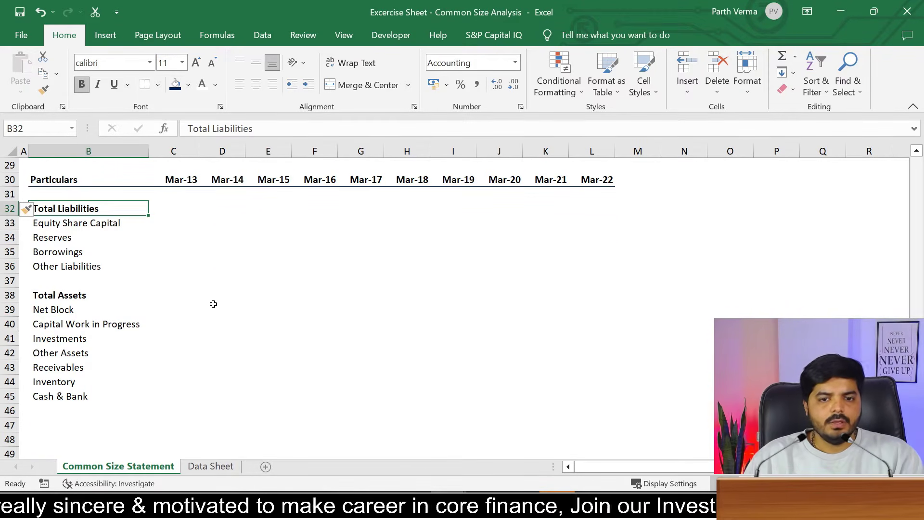
# Step: Enter the Mar-13 Total Liabilities formula ='Data Sheet'!B61/'Data Sheet'!B$61 in C32, locking the denominator's row
pyautogui.press('Right')
pyautogui.write('=')
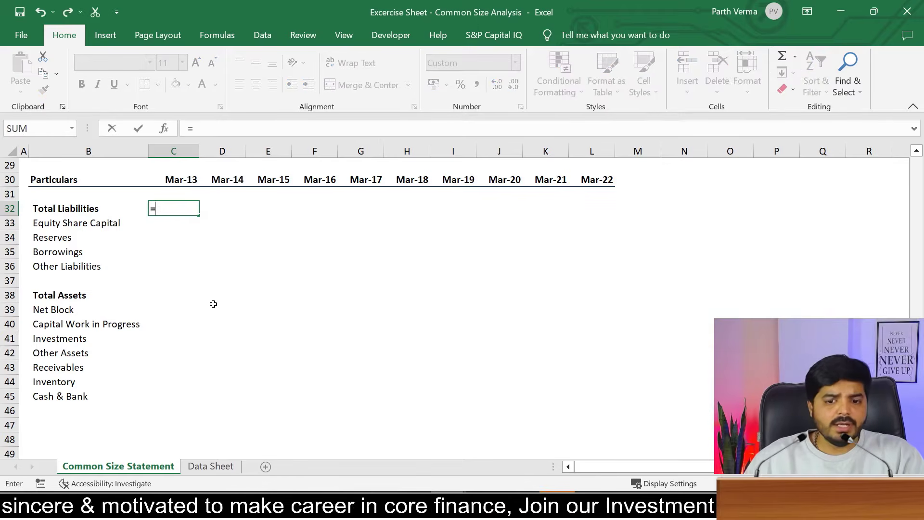
pyautogui.click(220, 468)
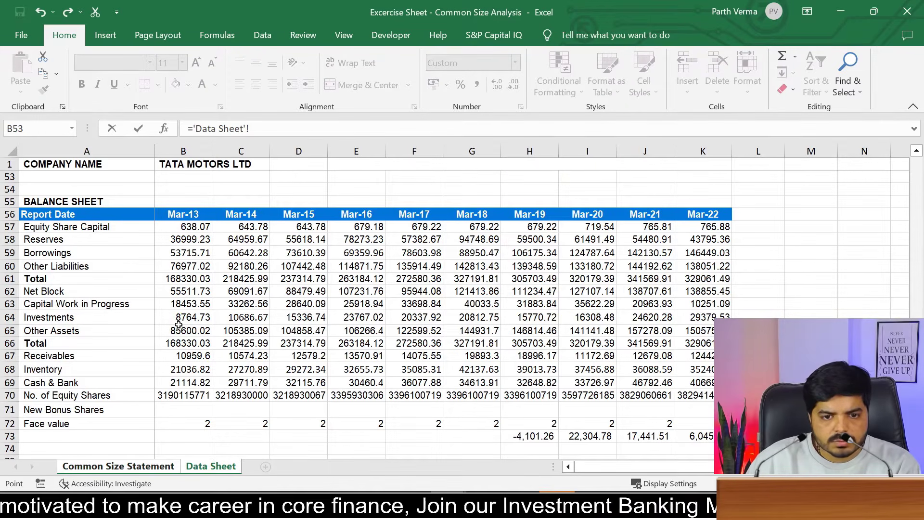
pyautogui.click(186, 278)
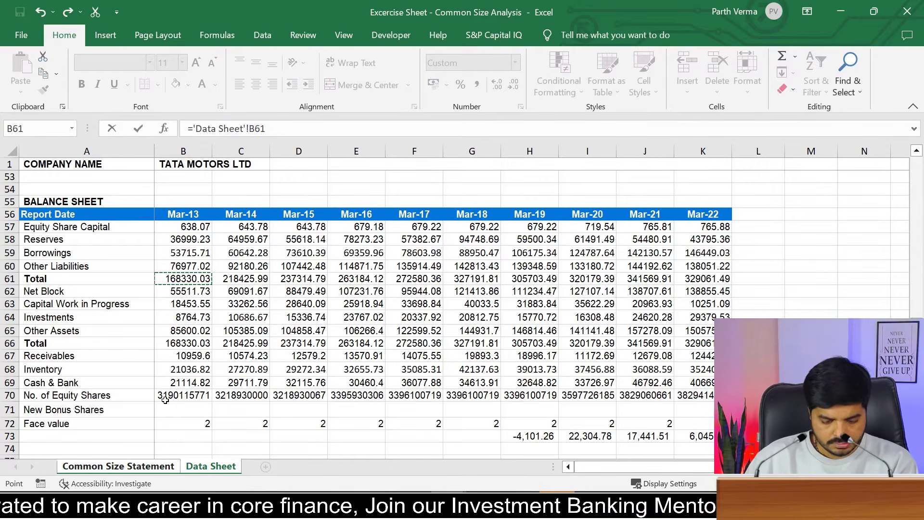
pyautogui.write('/')
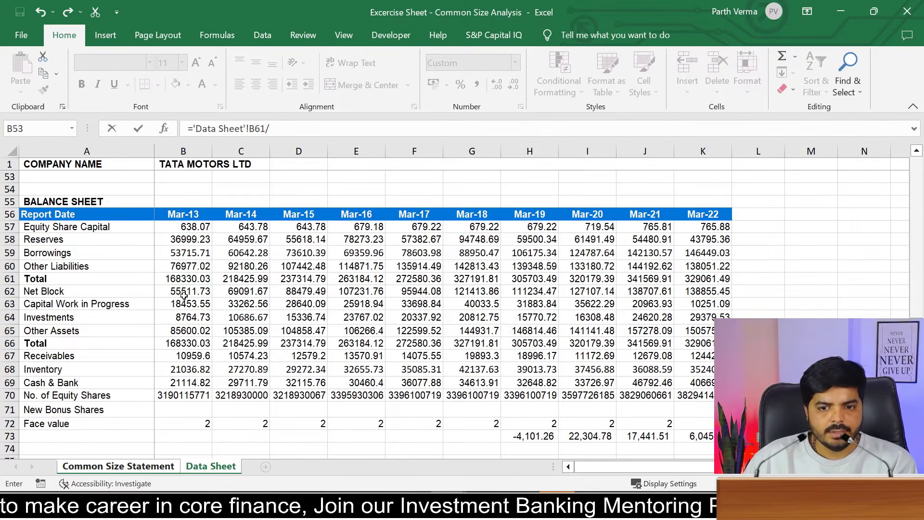
pyautogui.click(186, 279)
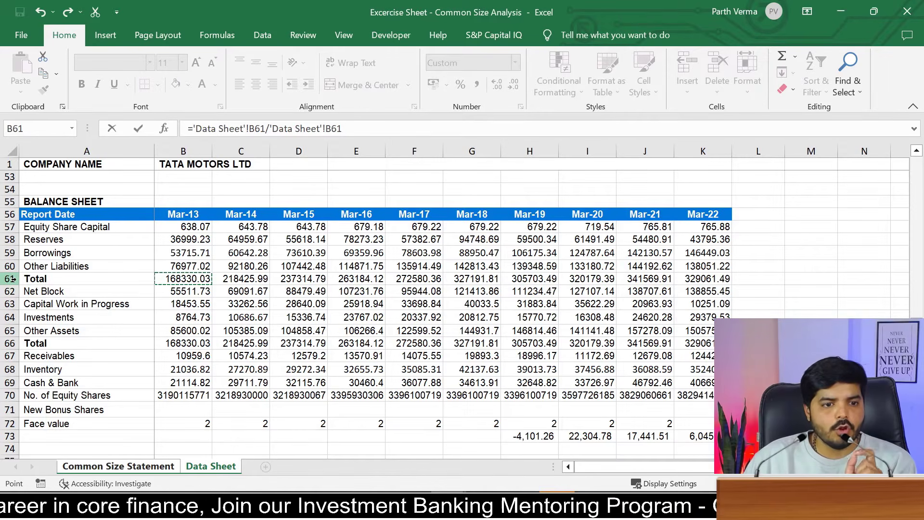
pyautogui.click(333, 129)
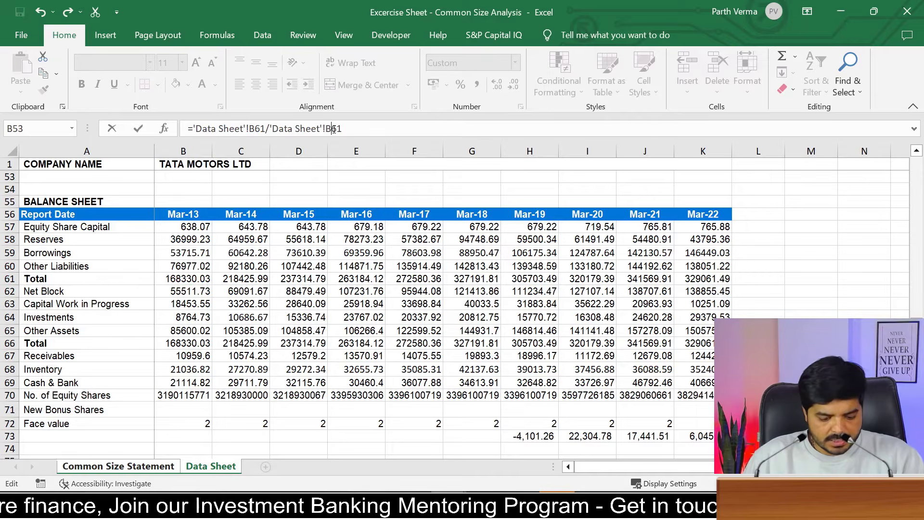
pyautogui.write('$')
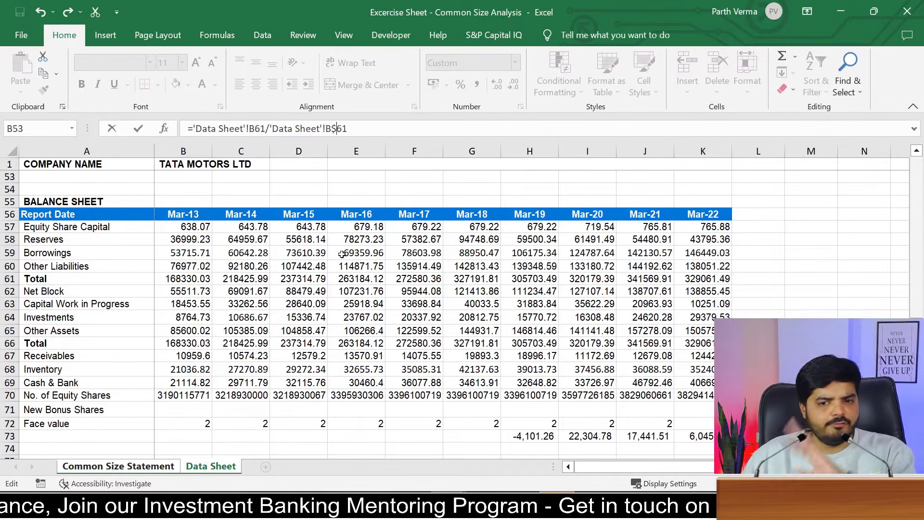
pyautogui.press('Return')
pyautogui.press('Up')
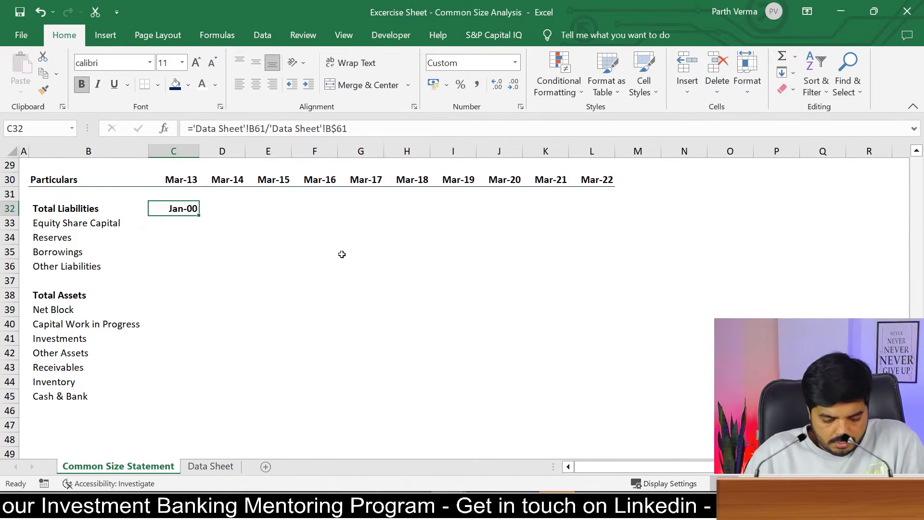
pyautogui.press('alt')
pyautogui.press('h')
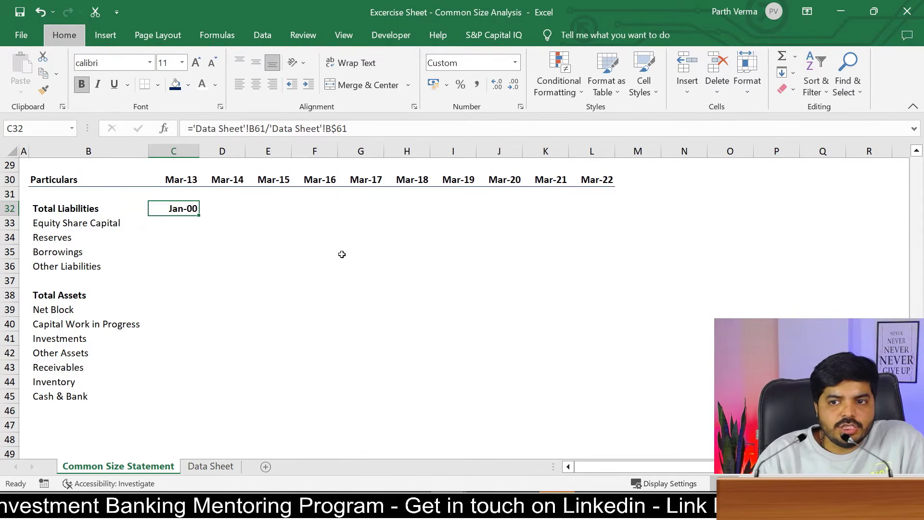
pyautogui.write('nn')
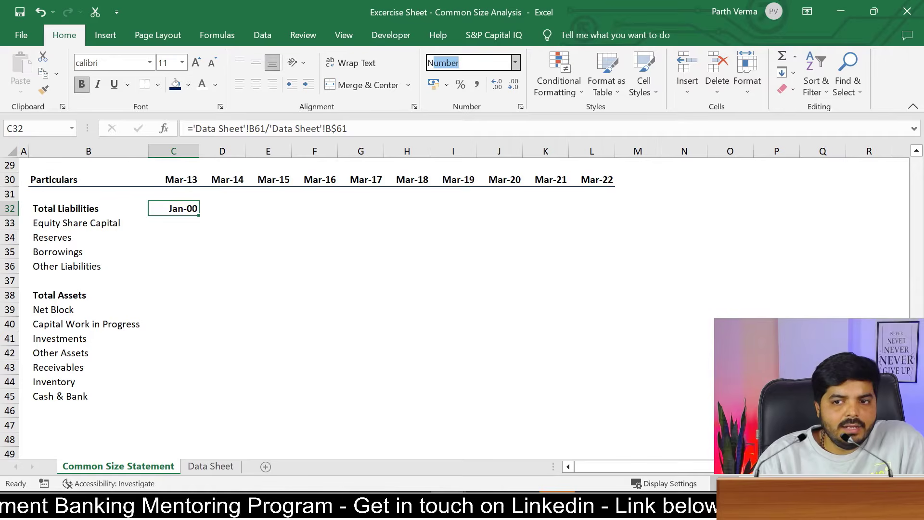
pyautogui.press('Return')
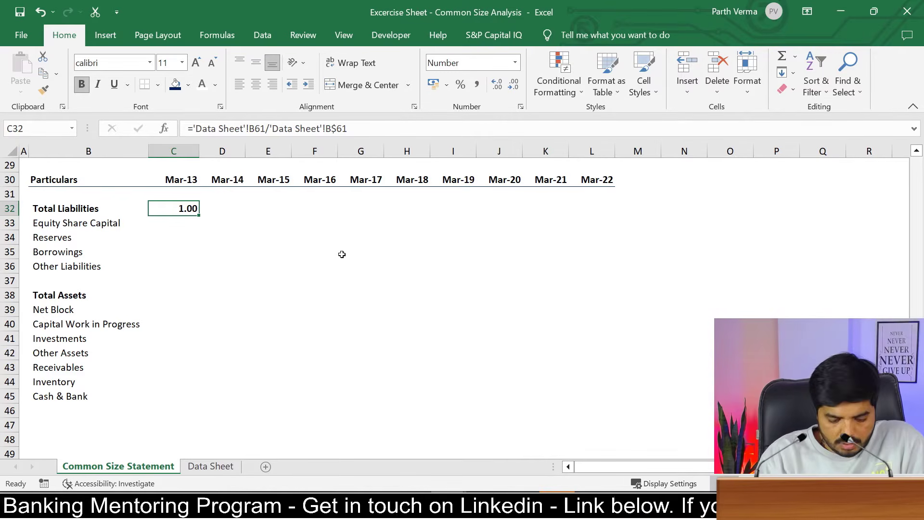
pyautogui.hotkey('ctrl', 'z')
# Step: Format C32 as a percentage and copy its formula across the Total Liabilities row to Mar-22 in L32
pyautogui.hotkey('alt', 'h')
pyautogui.press('p')
pyautogui.hotkey('ctrl', 'c')
pyautogui.hotkey('shift', 'Right')
pyautogui.hotkey('shift', 'Right')
pyautogui.hotkey('shift', 'Right')
pyautogui.hotkey('shift', 'Right')
pyautogui.hotkey('shift', 'Right')
pyautogui.hotkey('shift', 'Right')
pyautogui.hotkey('shift', 'Right')
pyautogui.hotkey('shift', 'Right')
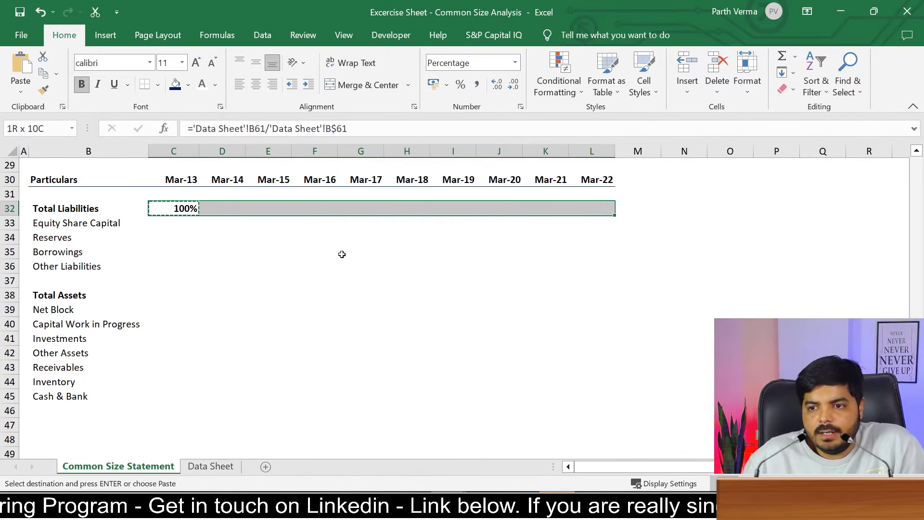
pyautogui.hotkey('ctrl', 'v')
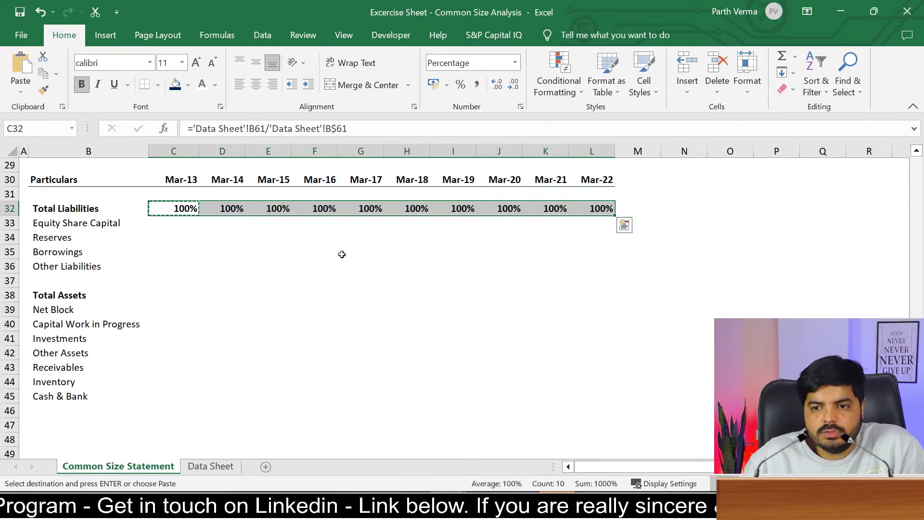
# Step: Enter the Mar-13 Equity Share Capital formula ='Data Sheet'!B57/'Data Sheet'!B$61 in C33, locking the denominator's row
pyautogui.press('Down')
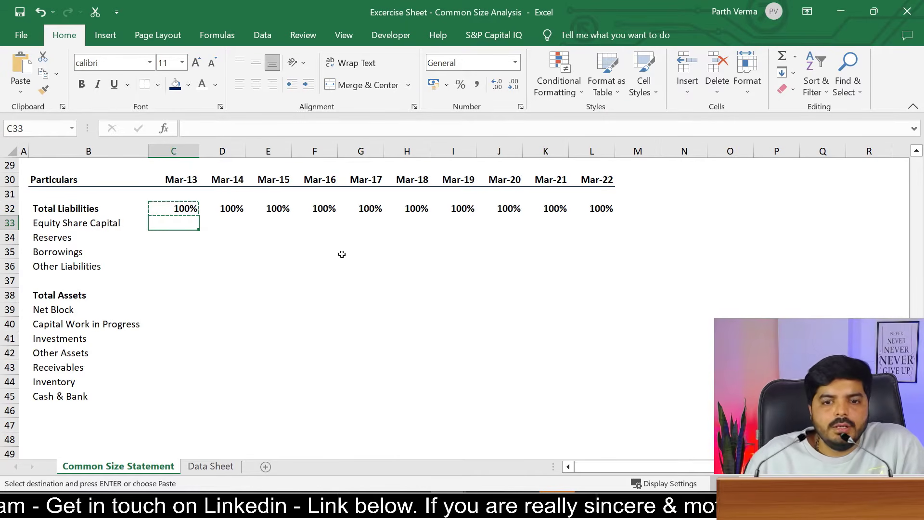
pyautogui.write('=')
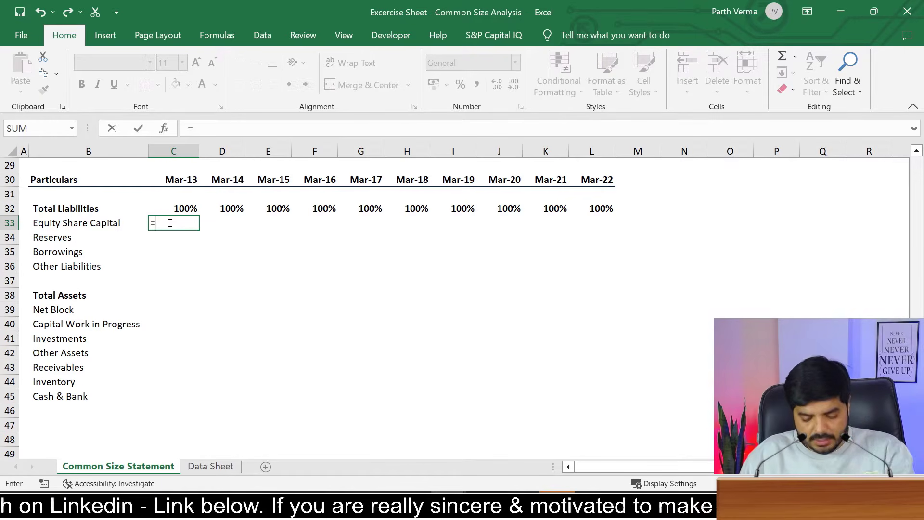
pyautogui.click(212, 466)
pyautogui.click(186, 227)
pyautogui.write('/')
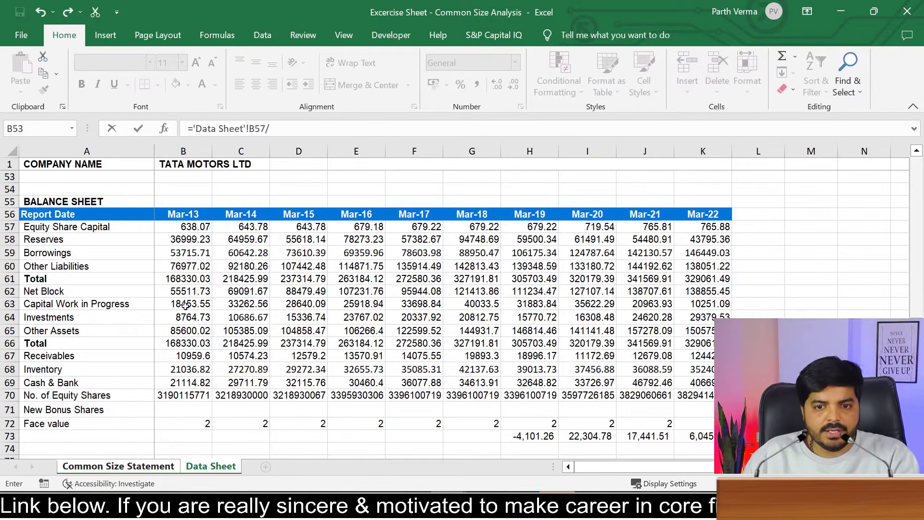
pyautogui.click(191, 279)
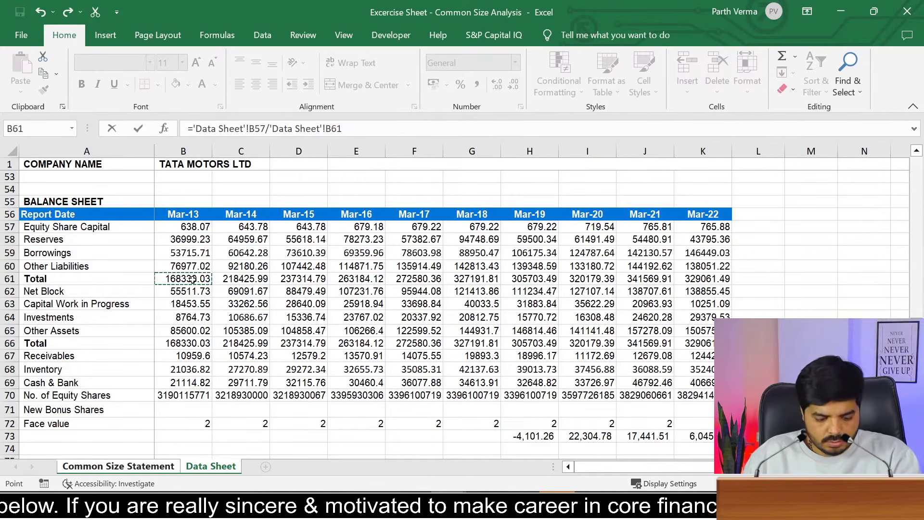
pyautogui.press('F4')
pyautogui.press('F4')
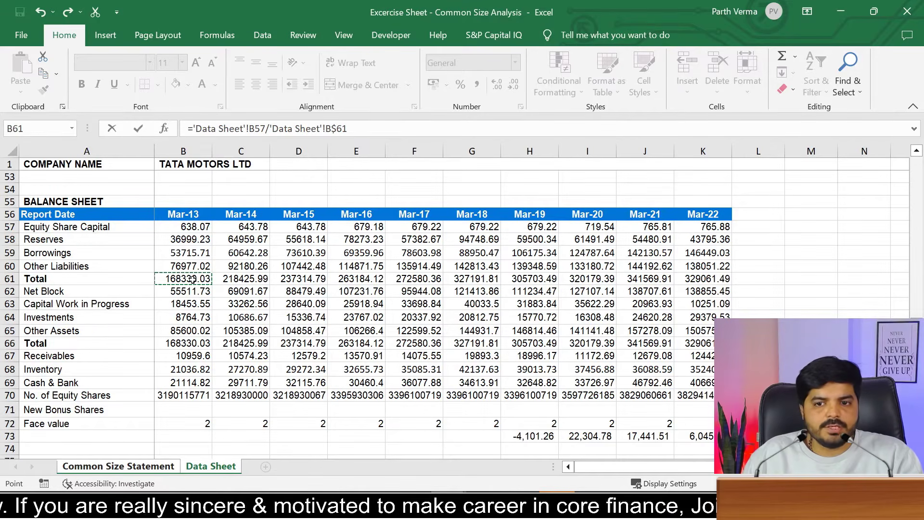
pyautogui.press('Return')
pyautogui.press('Up')
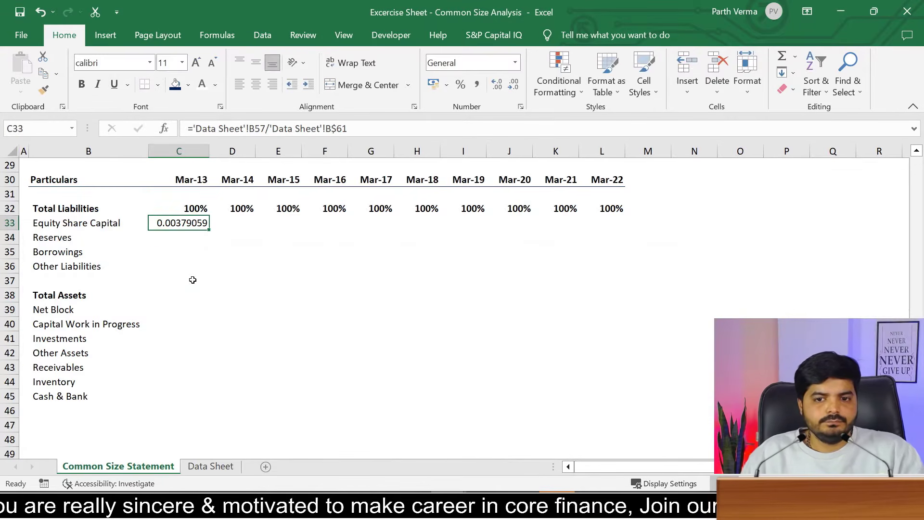
# Step: Copy the Mar-13 Equity Share Capital formula in C33 across C33:L36, covering Reserves, Borrowings and Other Liabilities through Mar-22
pyautogui.hotkey('ctrl', 'c')
pyautogui.hotkey('shift', 'Right')
pyautogui.hotkey('shift', 'Right')
pyautogui.hotkey('shift', 'Right')
pyautogui.hotkey('shift', 'Right')
pyautogui.hotkey('shift', 'Right')
pyautogui.hotkey('shift', 'Right')
pyautogui.hotkey('shift', 'Right')
pyautogui.hotkey('shift', 'Right')
pyautogui.hotkey('shift', 'Right')
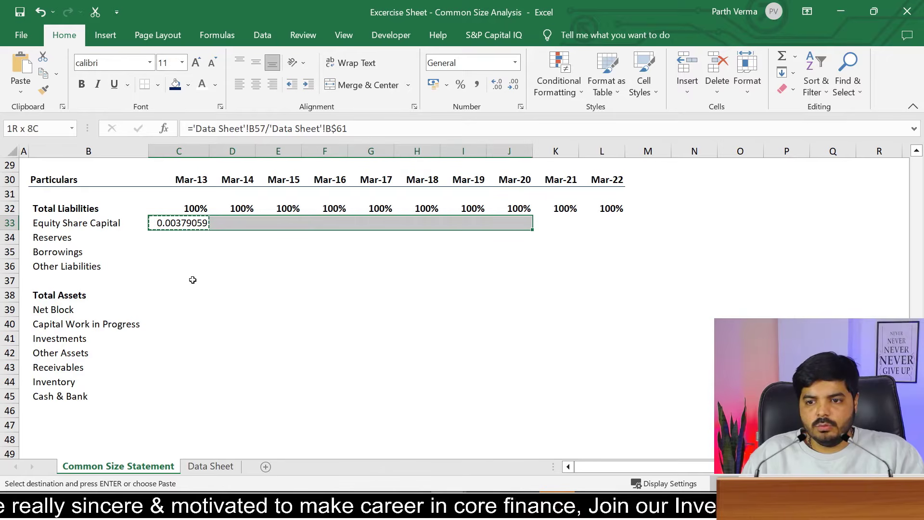
pyautogui.hotkey('shift', 'Down')
pyautogui.hotkey('shift', 'Down')
pyautogui.hotkey('shift', 'Down')
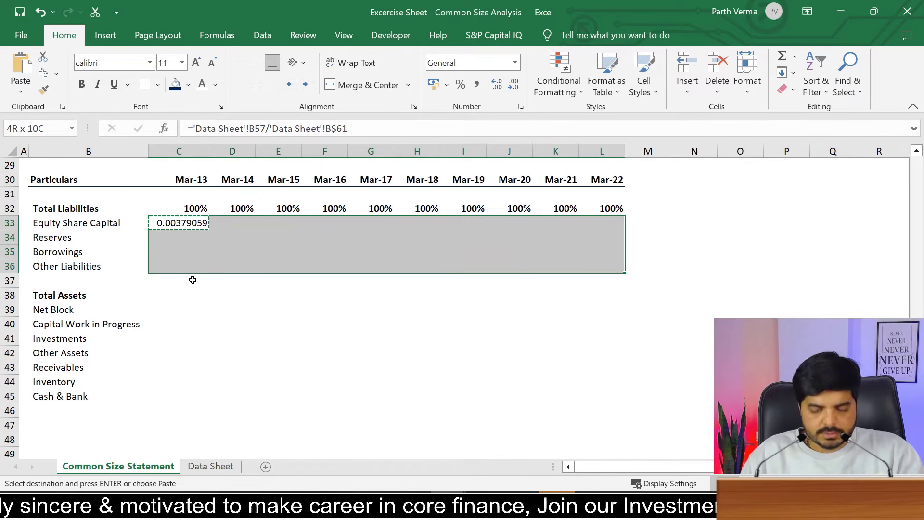
pyautogui.hotkey('ctrl', 'v')
# Step: Format the liability component percentages in C33:L36 as percentages with two decimal places
pyautogui.hotkey('alt', 'h')
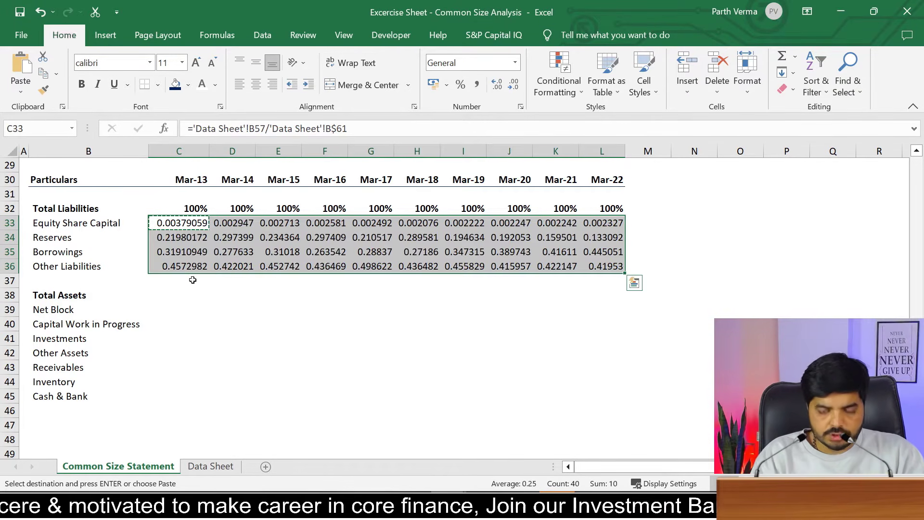
pyautogui.press('p')
pyautogui.hotkey('alt', 'h')
pyautogui.press('0')
pyautogui.hotkey('alt', 'h')
pyautogui.press('0')
# Step: Show the Total Liabilities percentages in C32:L32 with two decimal places
pyautogui.press('Up')
pyautogui.hotkey('shift', 'Right')
pyautogui.hotkey('shift', 'Right')
pyautogui.hotkey('shift', 'Right')
pyautogui.hotkey('shift', 'Right')
pyautogui.hotkey('shift', 'Right')
pyautogui.hotkey('shift', 'Right')
pyautogui.hotkey('shift', 'Right')
pyautogui.hotkey('shift', 'Right')
pyautogui.hotkey('shift', 'Right')
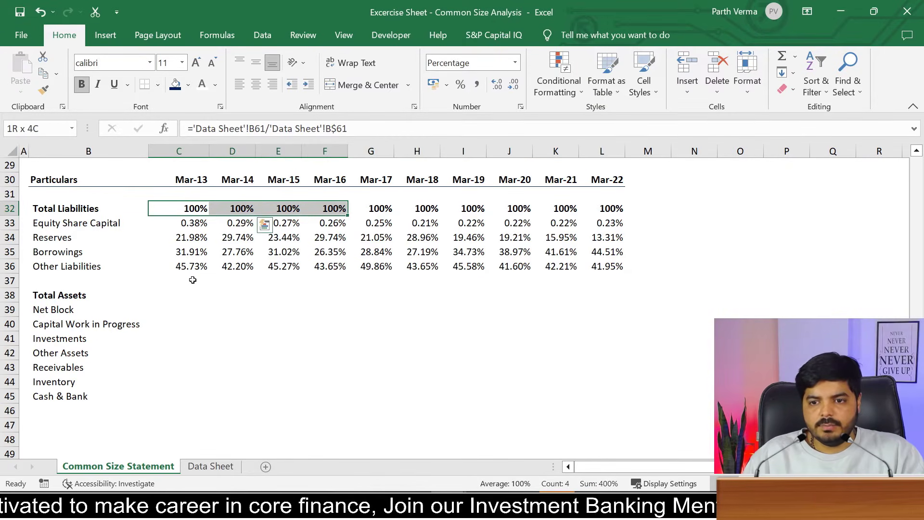
pyautogui.hotkey('alt', 'h')
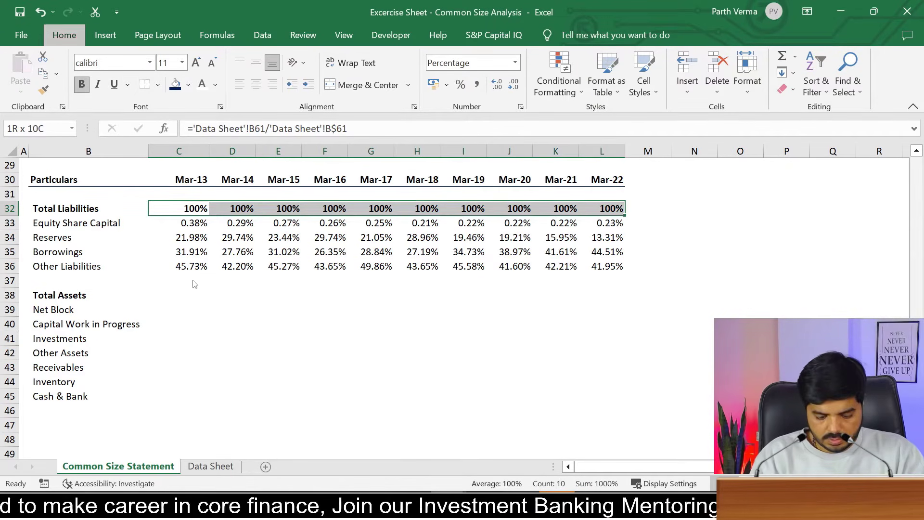
pyautogui.press('0')
pyautogui.hotkey('alt', 'h')
pyautogui.press('0')
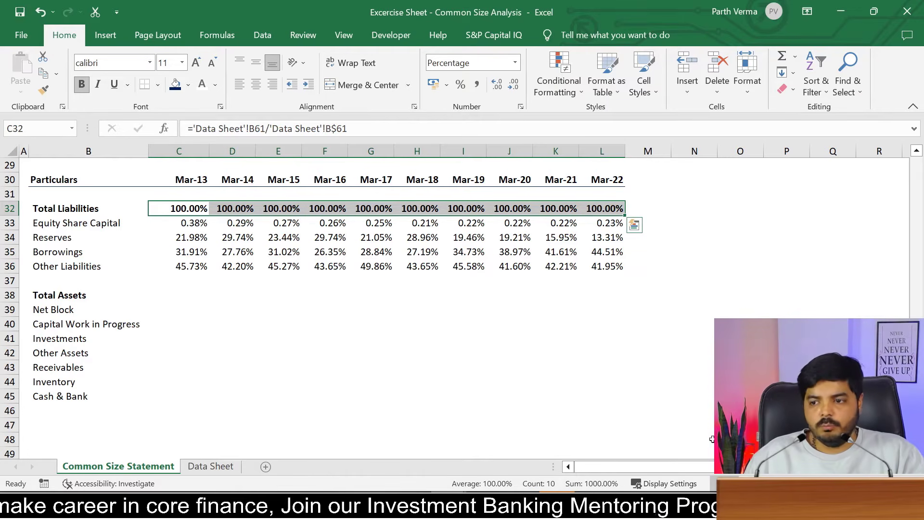
# Step: Bold the Sales row of the common size income statement from B11 to L11
pyautogui.scroll(9, 908, 210)
pyautogui.scroll(-1, 908, 210)
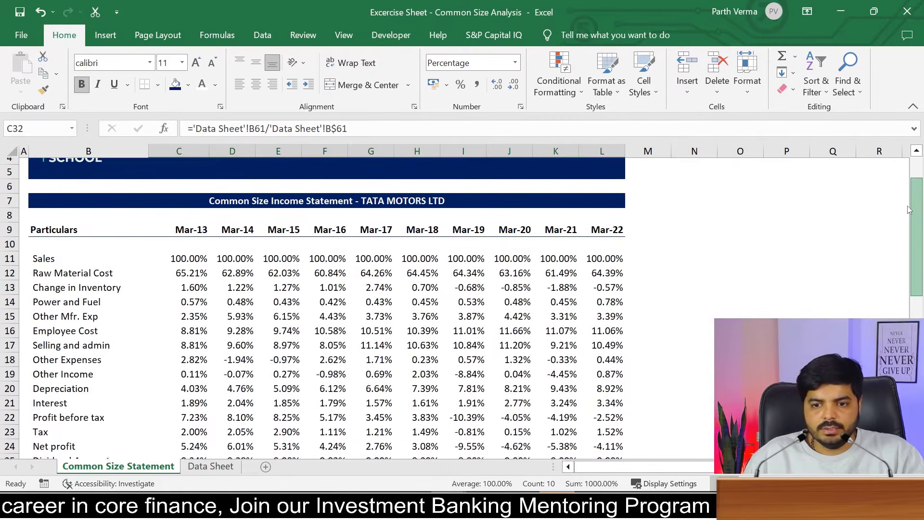
pyautogui.scroll(1, 914, 239)
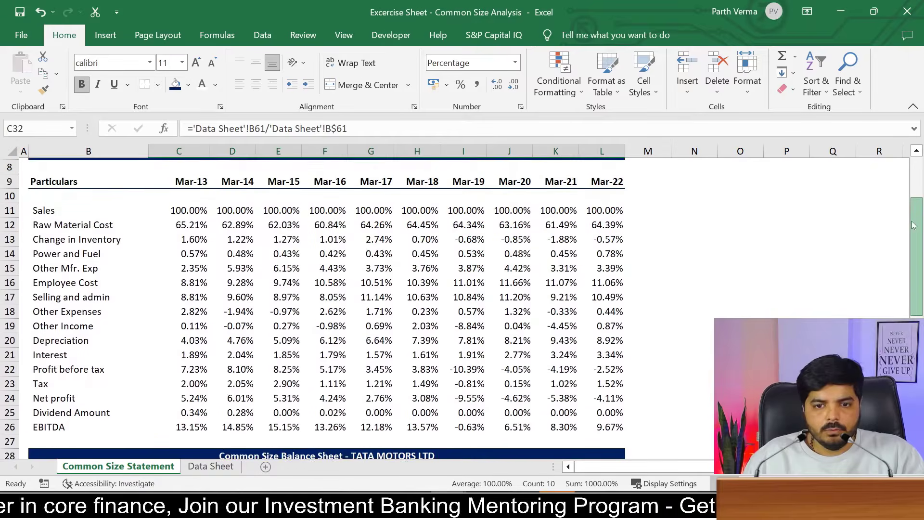
pyautogui.moveTo(36, 208); pyautogui.dragTo(611, 208)
pyautogui.hotkey('ctrl', 'b')
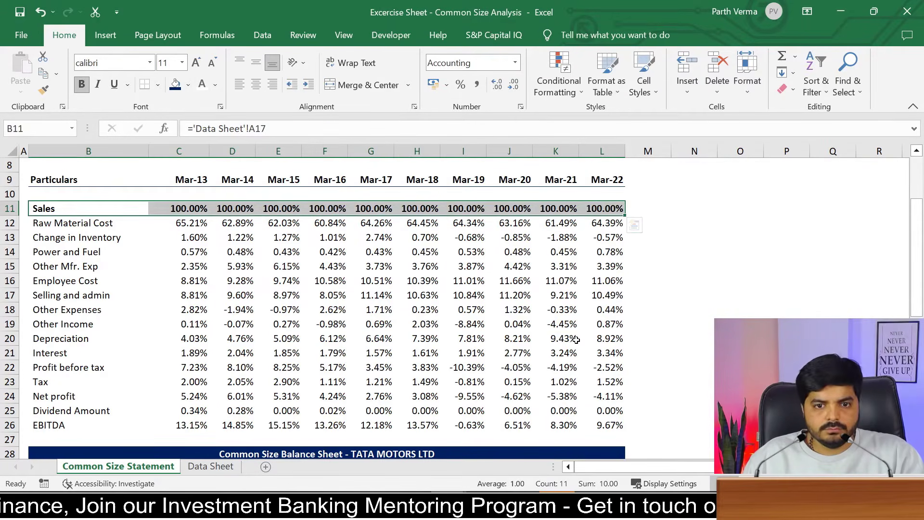
pyautogui.click(573, 339)
pyautogui.click(760, 279)
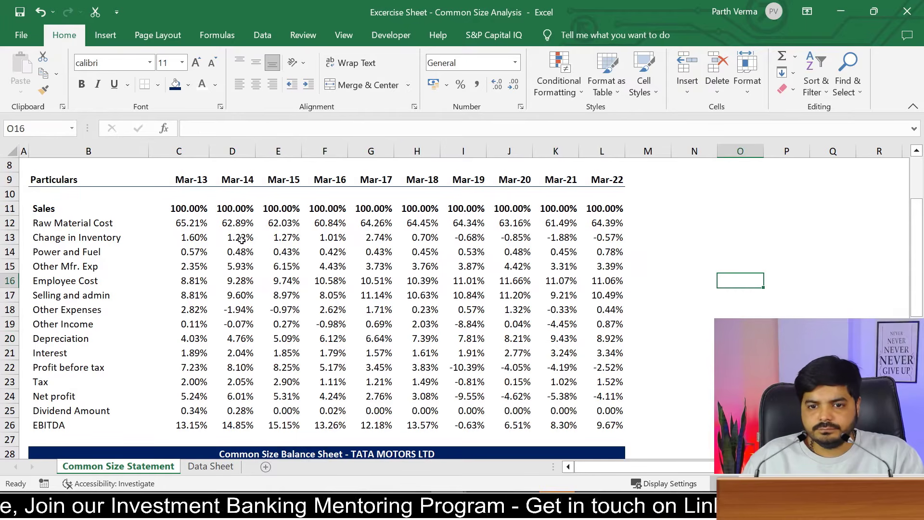
# Step: Review the Mar-13 income statement percentages and check the Net profit and Profit before tax rows in the Data Sheet
pyautogui.moveTo(176, 224); pyautogui.dragTo(204, 425)
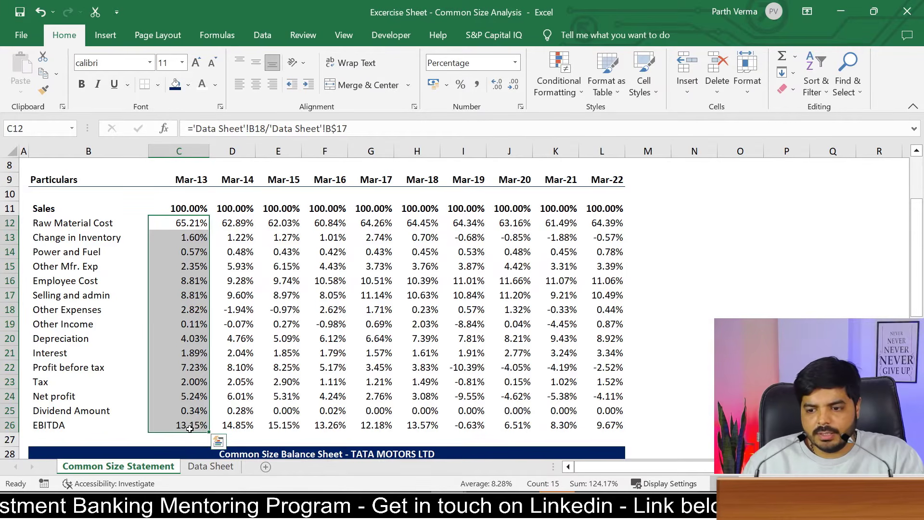
pyautogui.click(303, 397)
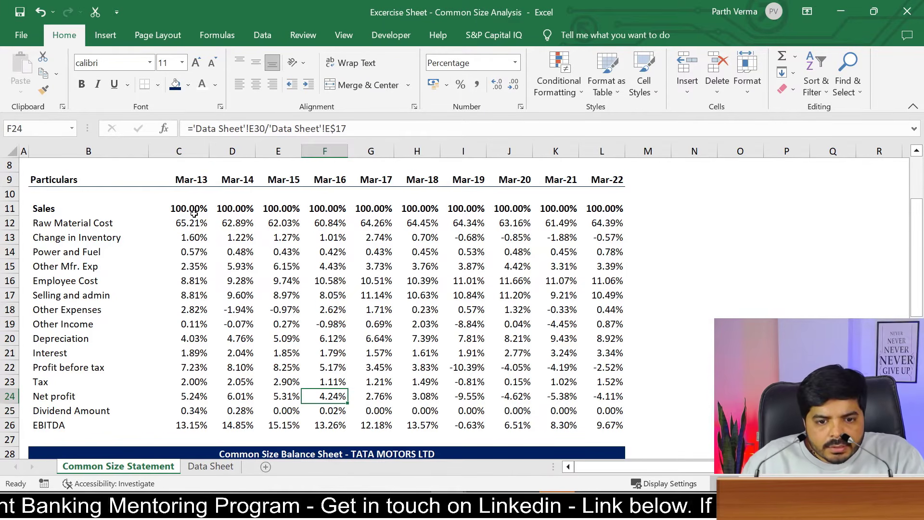
pyautogui.click(193, 368)
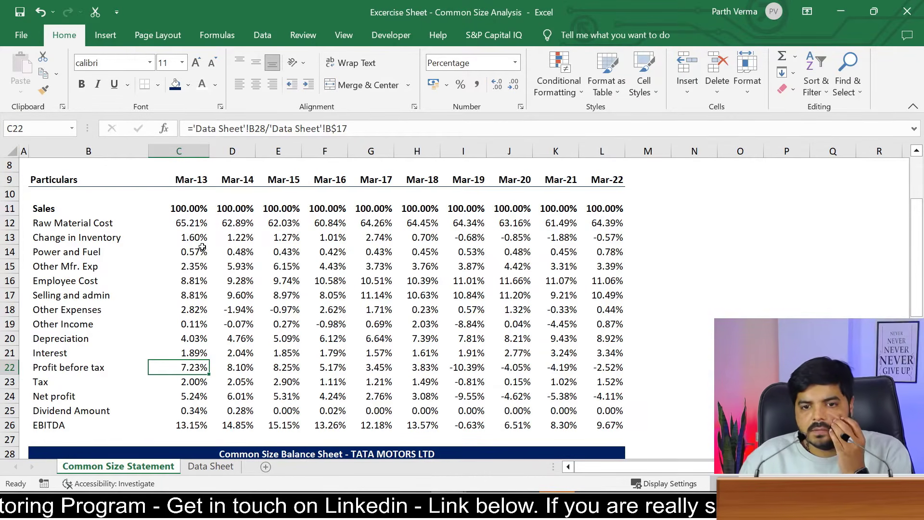
pyautogui.hotkey('ctrl', 'pagedown')
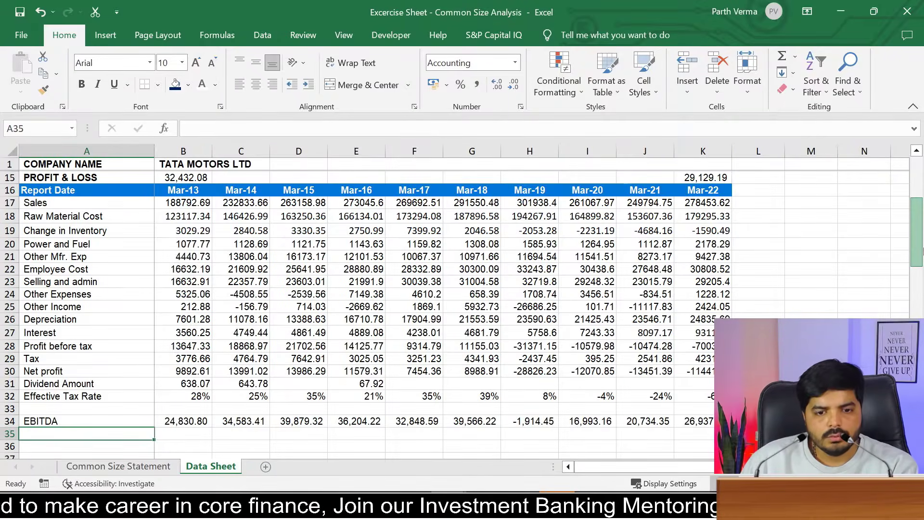
pyautogui.moveTo(923, 251); pyautogui.dragTo(923, 250)
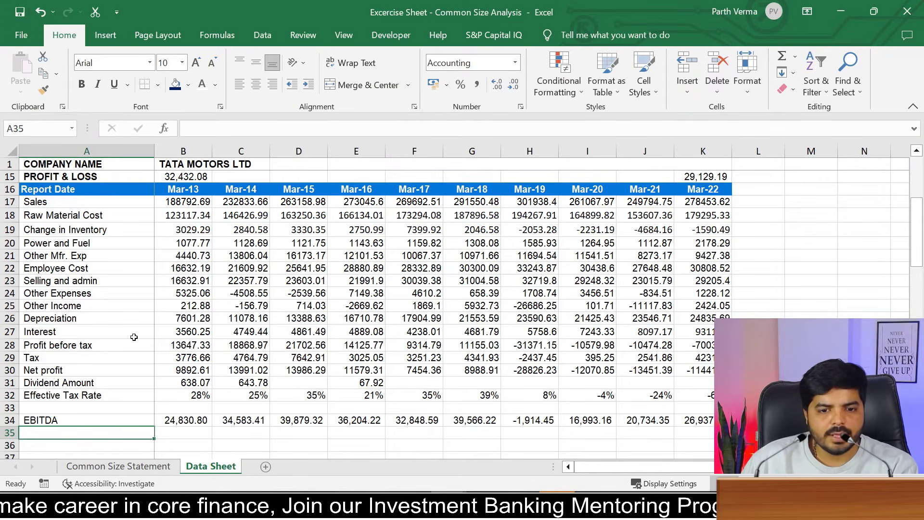
pyautogui.click(54, 371)
pyautogui.click(63, 346)
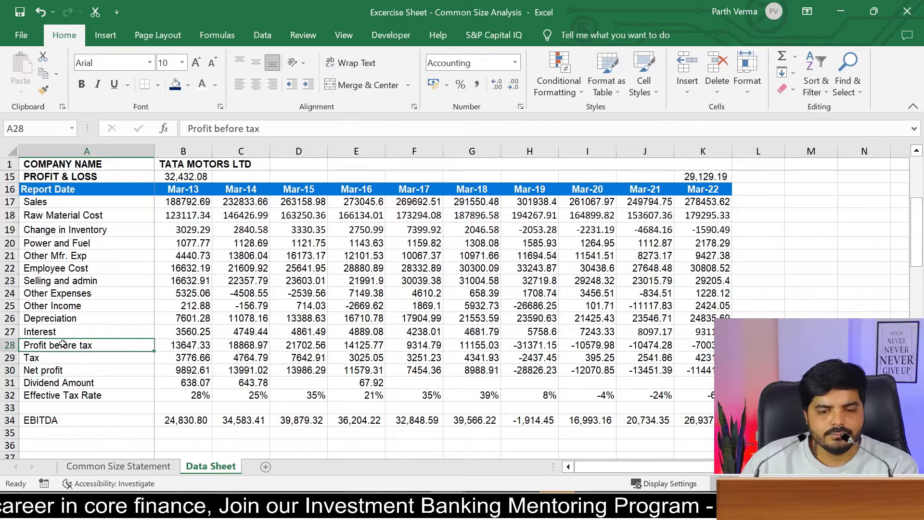
pyautogui.click(124, 469)
pyautogui.click(265, 365)
pyautogui.click(220, 340)
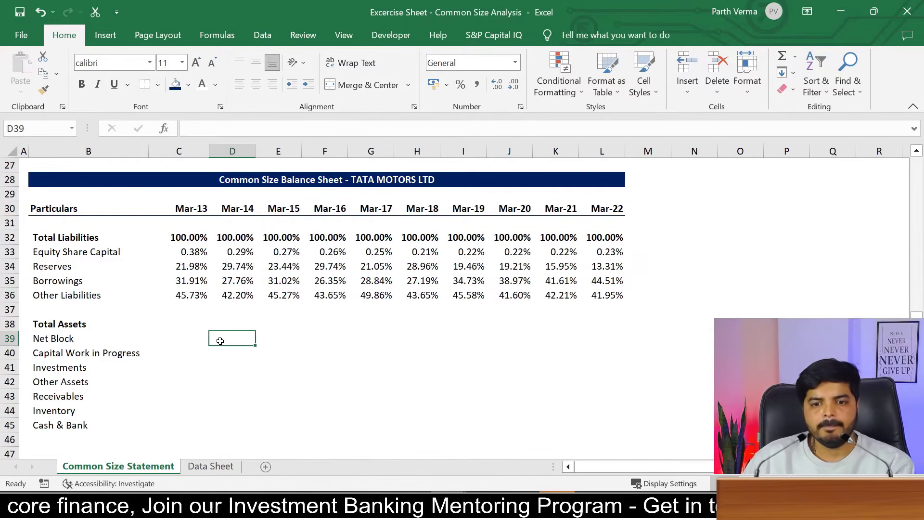
pyautogui.click(173, 330)
pyautogui.write('=')
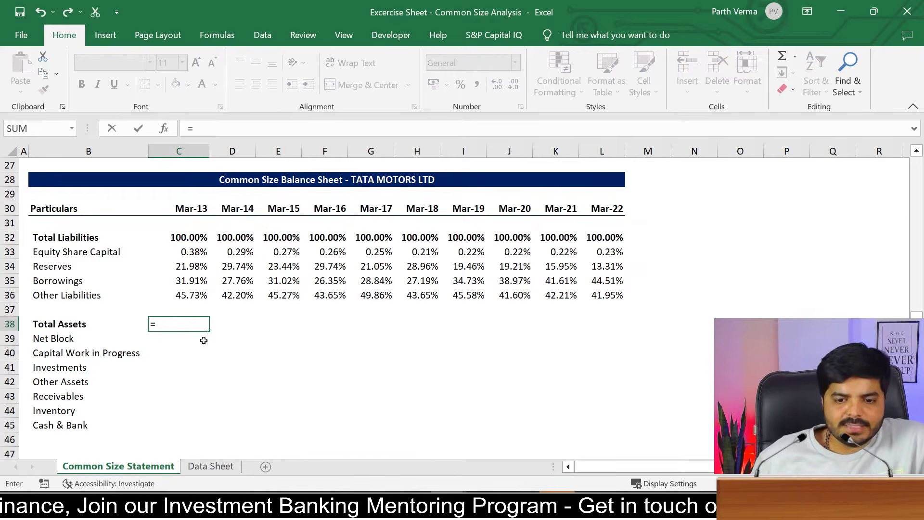
pyautogui.click(211, 467)
pyautogui.moveTo(917, 243); pyautogui.dragTo(916, 362)
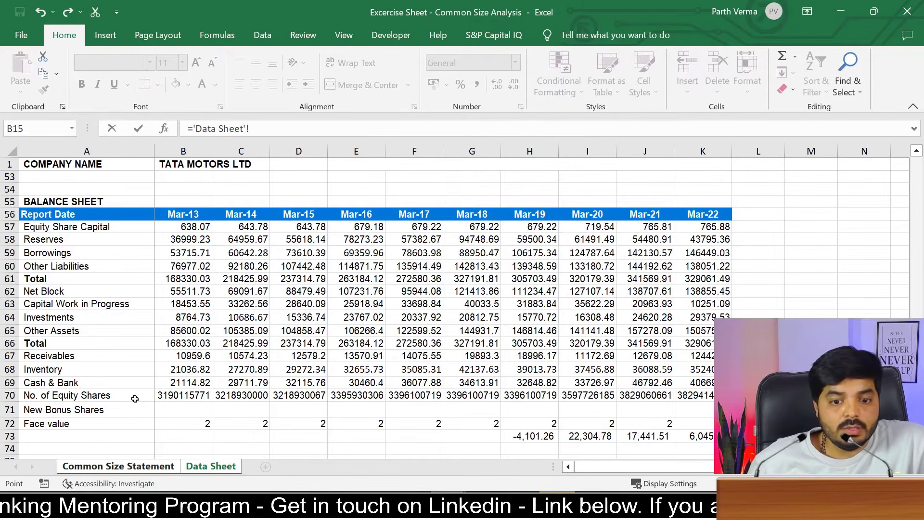
pyautogui.press('Escape')
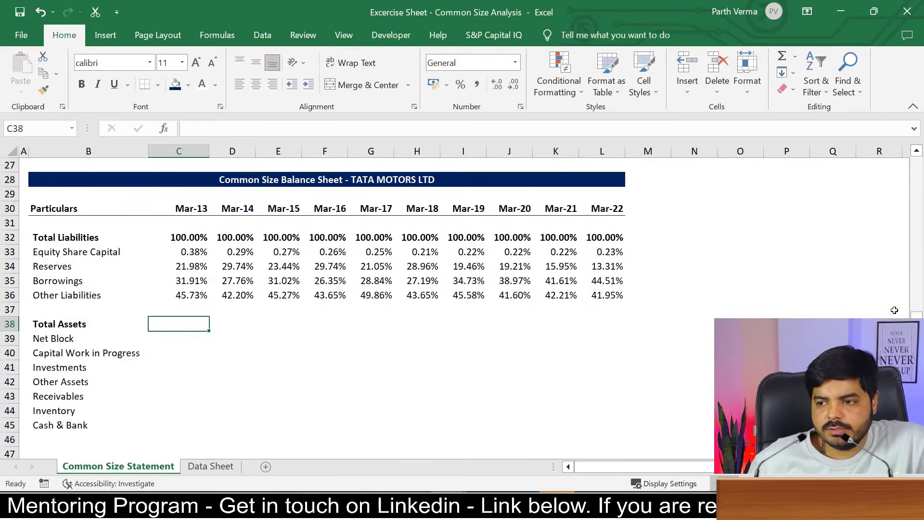
# Step: Add the label Total Asset in A76 of the Data Sheet, below the balance sheet figures
pyautogui.click(204, 467)
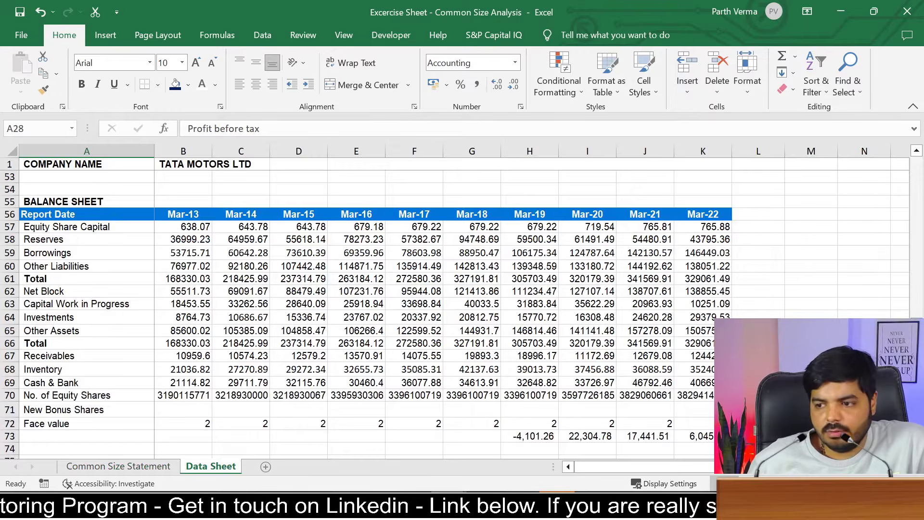
pyautogui.scroll(-2, 73, 385)
pyautogui.click(52, 387)
pyautogui.click(57, 399)
pyautogui.write('Total Asset')
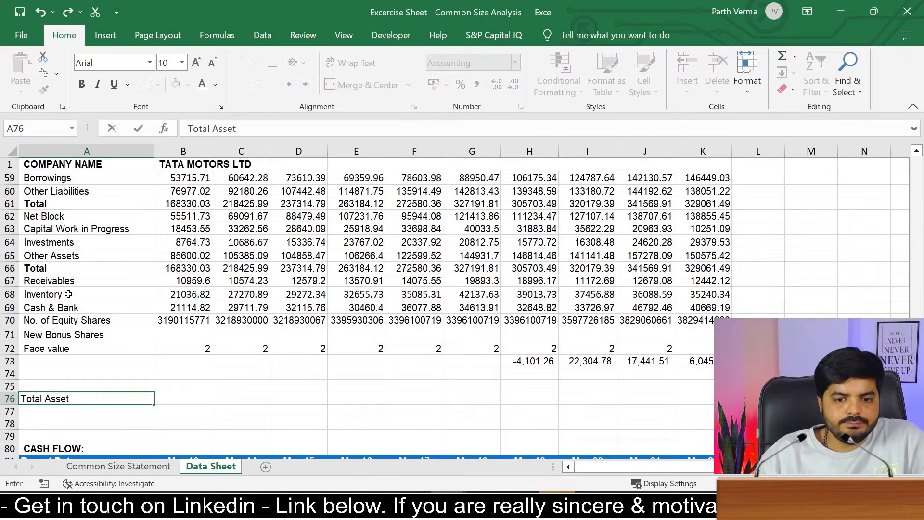
pyautogui.press('Tab')
# Step: Try totalling the Mar-13 asset lines in B76 with =SUM(B62:B65,B67:B69), skipping the Total row
pyautogui.write('=')
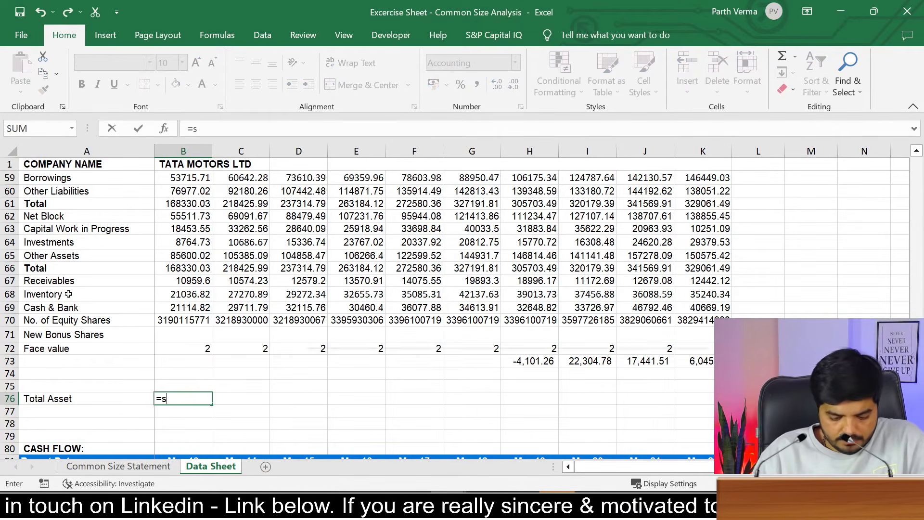
pyautogui.write('sum(')
pyautogui.press('Up')
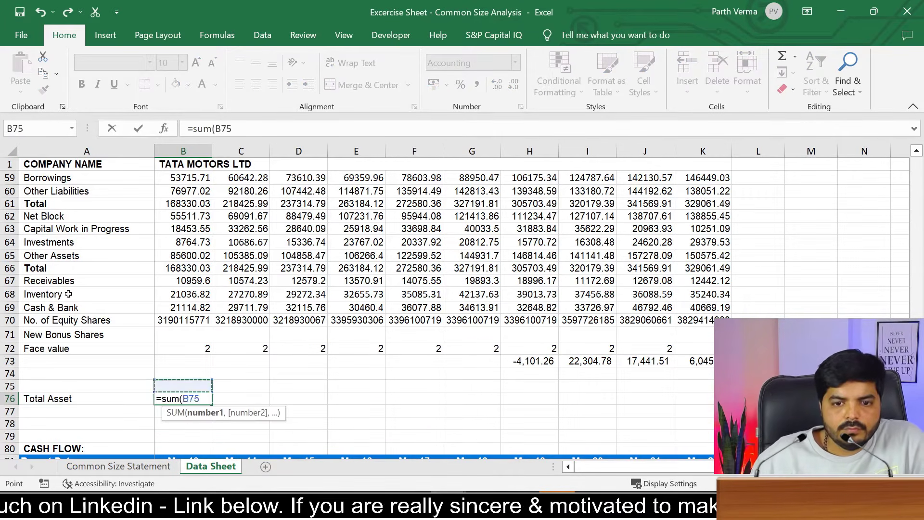
pyautogui.press('Up')
pyautogui.press('Up')
pyautogui.press('Up')
pyautogui.press('Up')
pyautogui.press('Up')
pyautogui.press('Up')
pyautogui.press('Up')
pyautogui.press('Up')
pyautogui.press('Up')
pyautogui.press('Up')
pyautogui.press('Up')
pyautogui.press('Up')
pyautogui.press('Up')
pyautogui.hotkey('shift', 'Down')
pyautogui.hotkey('shift', 'Down')
pyautogui.hotkey('shift', 'Down')
pyautogui.hotkey('shift', 'Down')
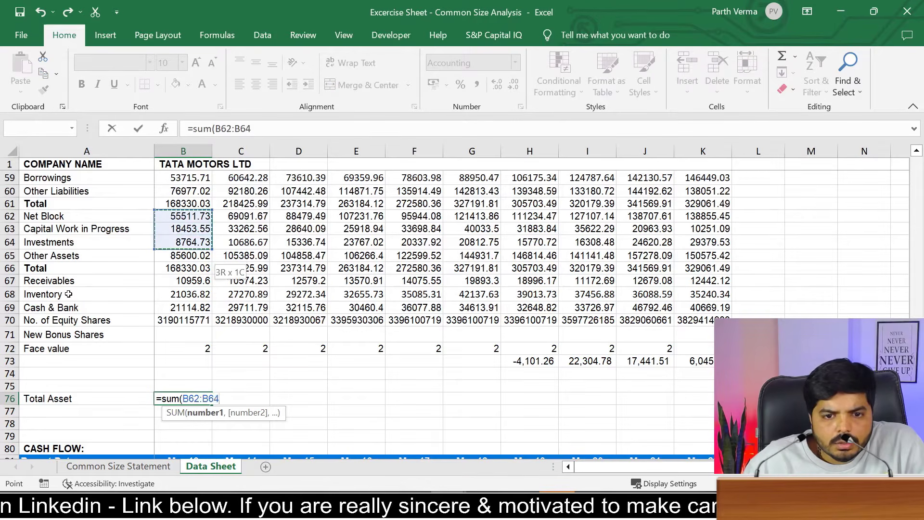
pyautogui.hotkey('shift', 'Up')
pyautogui.press('Down')
pyautogui.press('Down')
pyautogui.press('Down')
pyautogui.press('Down')
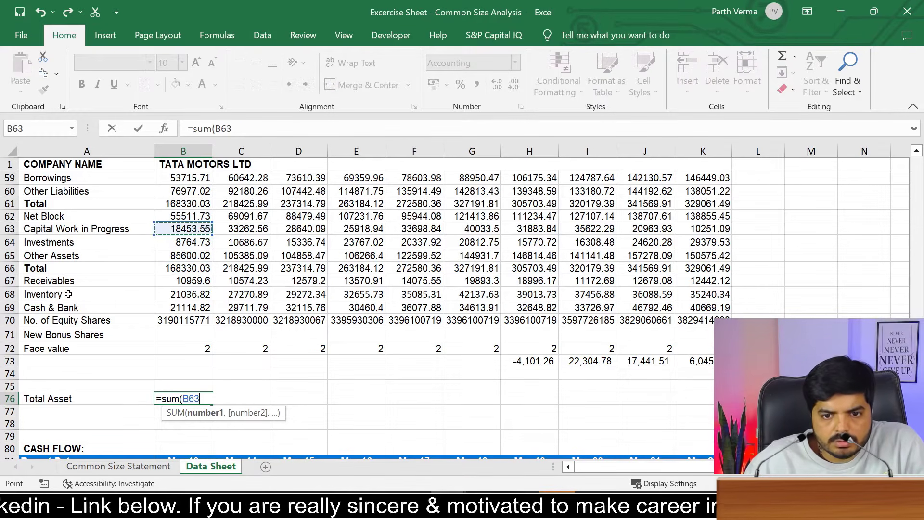
pyautogui.hotkey('shift', 'Down')
pyautogui.hotkey('shift', 'Down')
pyautogui.hotkey('shift', 'Down')
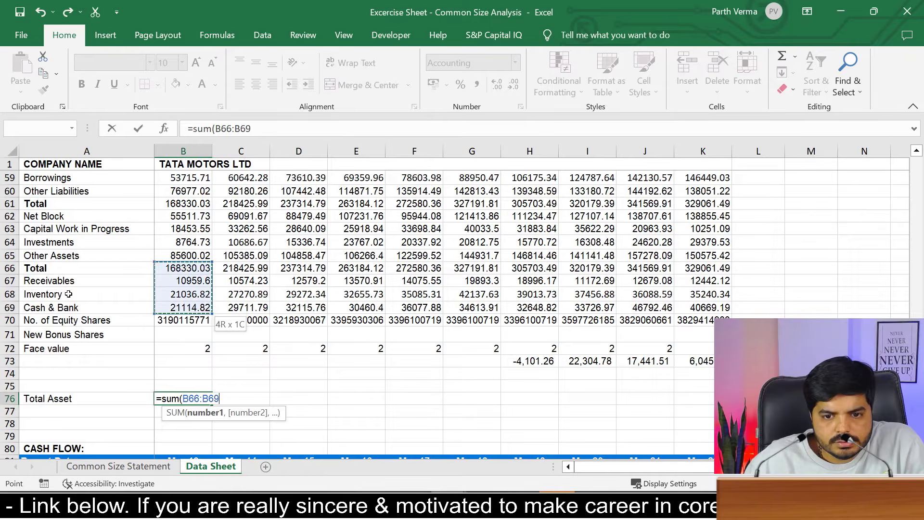
pyautogui.press('Return')
pyautogui.press('Up')
pyautogui.hotkey('ctrl', 'c')
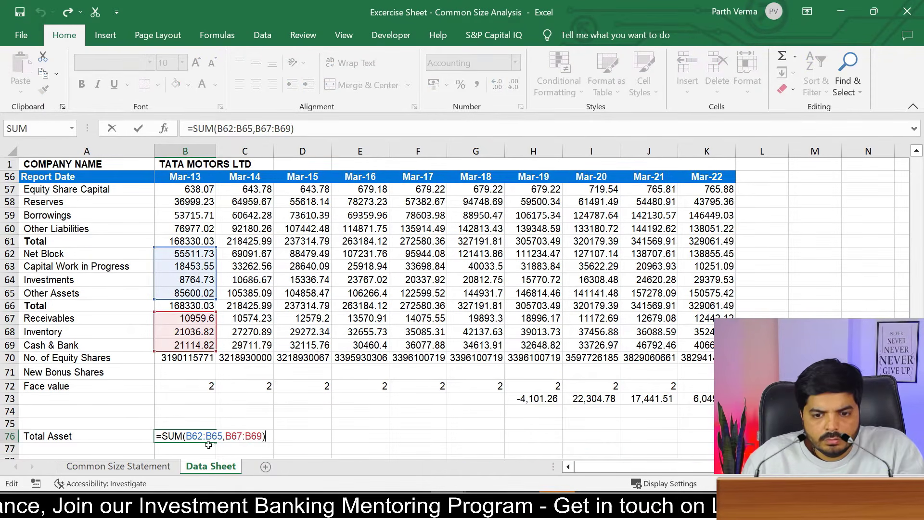
pyautogui.hotkey('ctrl', 'Return')
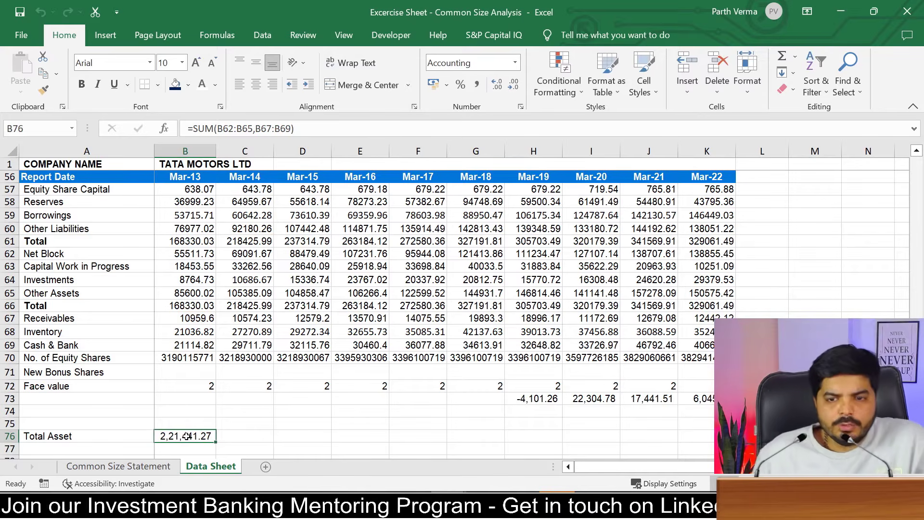
# Step: Clear the SUM formula from the Mar-13 Total Asset cell B76
pyautogui.press('Delete')
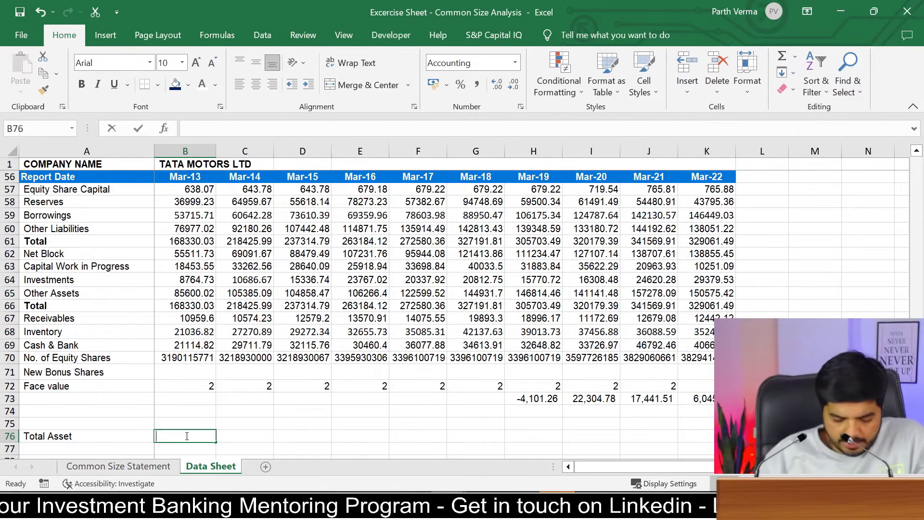
pyautogui.write('=sum')
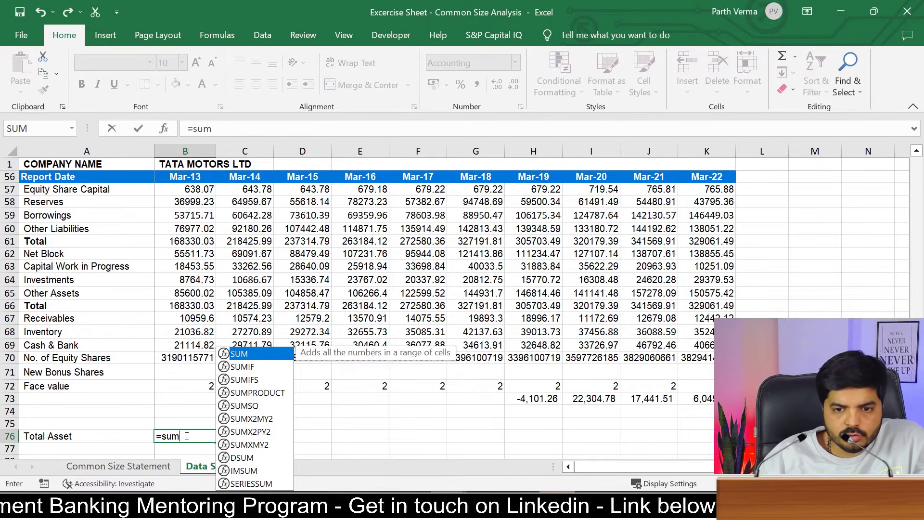
pyautogui.write('(')
pyautogui.press('Escape')
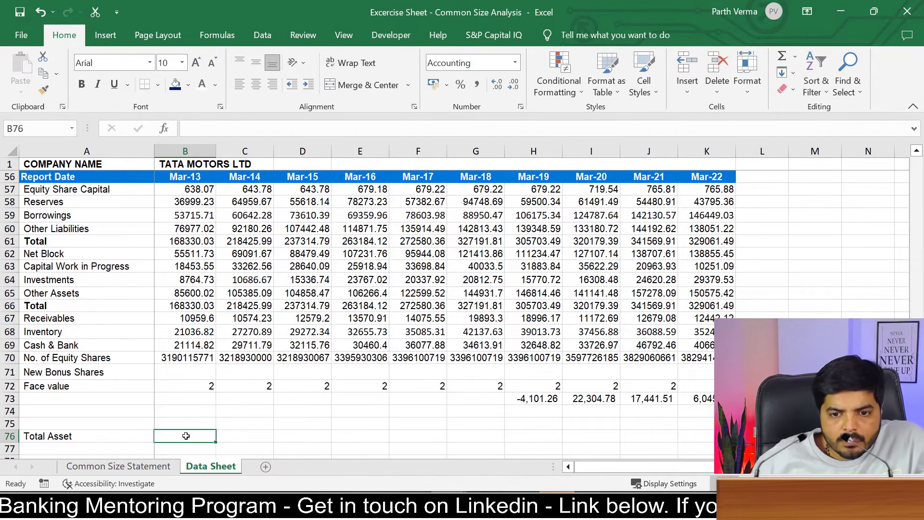
# Step: Link the Mar-13 Total Asset cell B76 to the liabilities total with =B61
pyautogui.write('=')
pyautogui.press('Up')
pyautogui.press('Up')
pyautogui.press('Up')
pyautogui.press('Up')
pyautogui.press('Up')
pyautogui.press('Up')
pyautogui.press('Up')
pyautogui.press('Up')
pyautogui.press('Up')
pyautogui.press('Up')
pyautogui.press('Up')
pyautogui.press('Up')
pyautogui.press('Up')
pyautogui.press('Up')
pyautogui.press('Up')
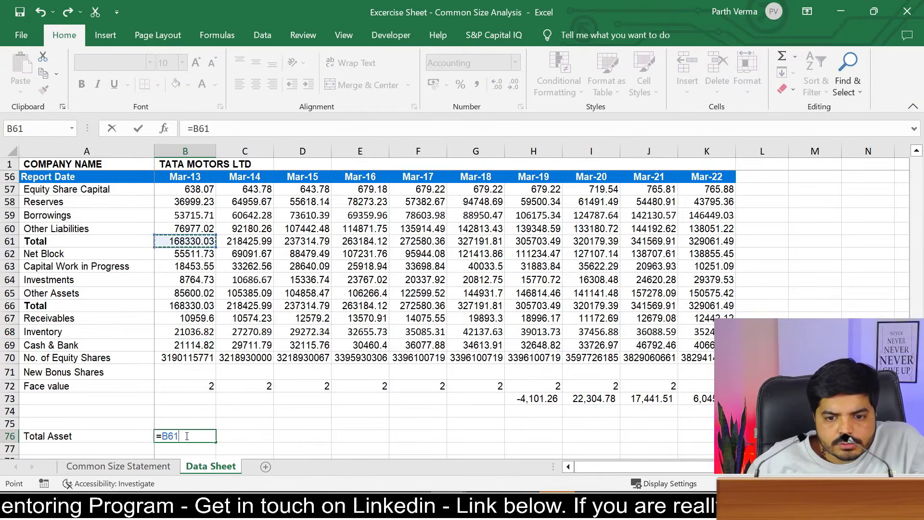
pyautogui.hotkey('ctrl', 'Return')
# Step: Copy the Mar-13 Total Asset formula in B76 across the row to Mar-22 in K76
pyautogui.hotkey('ctrl', 'c')
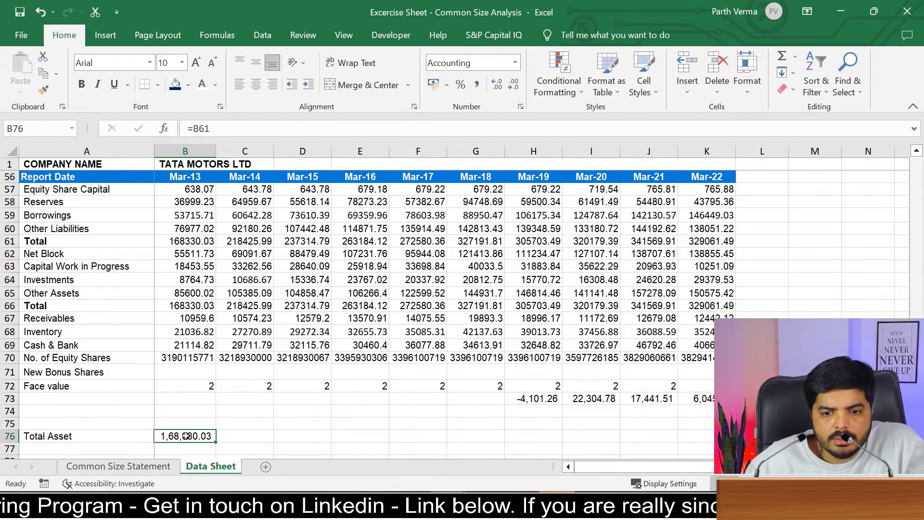
pyautogui.hotkey('shift', 'Right')
pyautogui.hotkey('shift', 'Right')
pyautogui.hotkey('shift', 'Right')
pyautogui.hotkey('shift', 'Right')
pyautogui.hotkey('shift', 'Right')
pyautogui.hotkey('shift', 'Right')
pyautogui.hotkey('shift', 'Right')
pyautogui.hotkey('shift', 'Right')
pyautogui.hotkey('shift', 'Right')
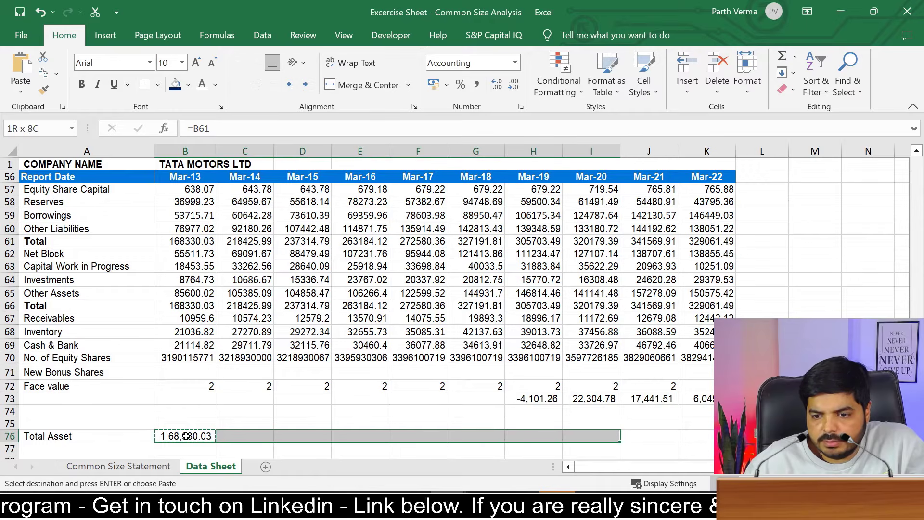
pyautogui.press('Return')
# Step: Autofit the widths of the year columns B to K to the Total Asset figures
pyautogui.hotkey('alt', 'h')
pyautogui.press('o')
pyautogui.press('i')
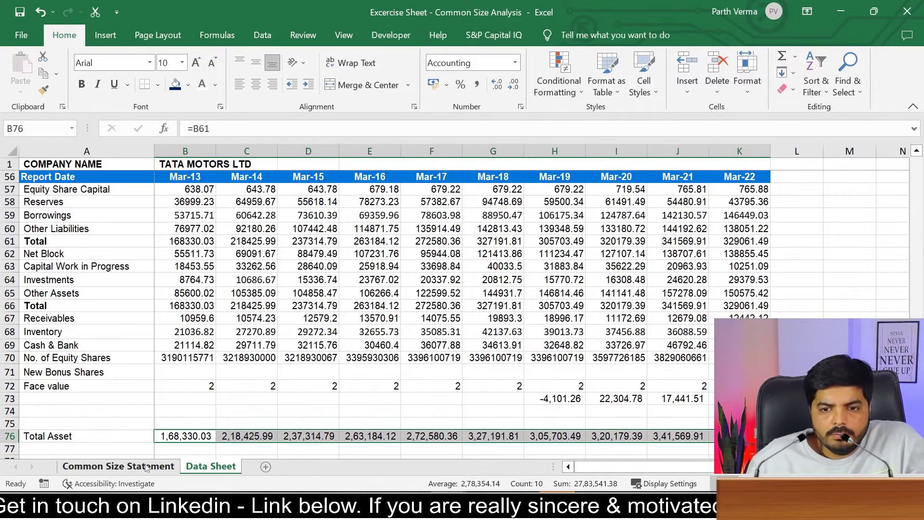
# Step: Examine the asset line items from Net Block to Cash & Bank on the Common Size Statement sheet
pyautogui.click(147, 467)
pyautogui.click(65, 340)
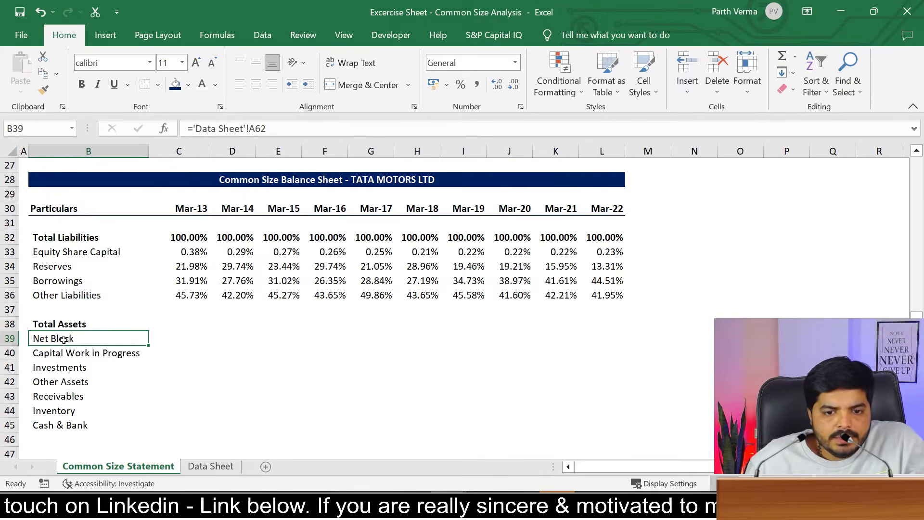
pyautogui.click(72, 369)
pyautogui.click(71, 384)
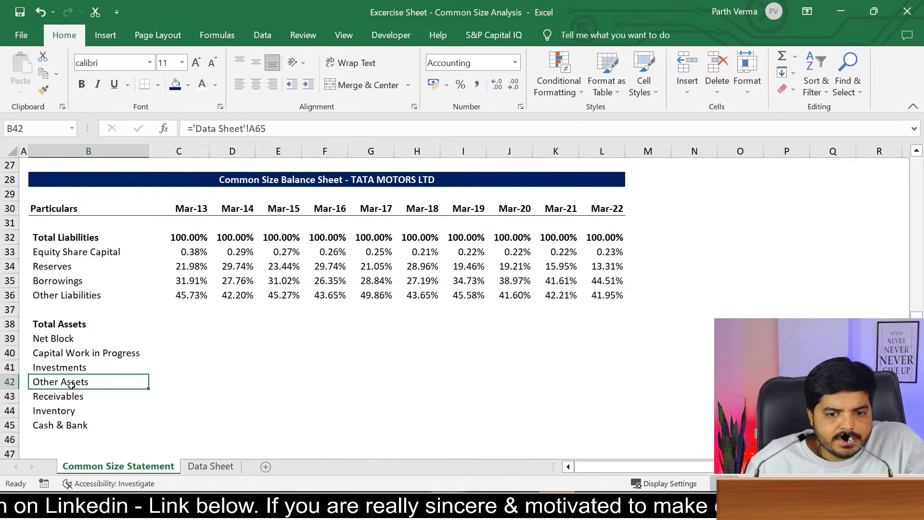
pyautogui.moveTo(66, 396); pyautogui.dragTo(66, 424)
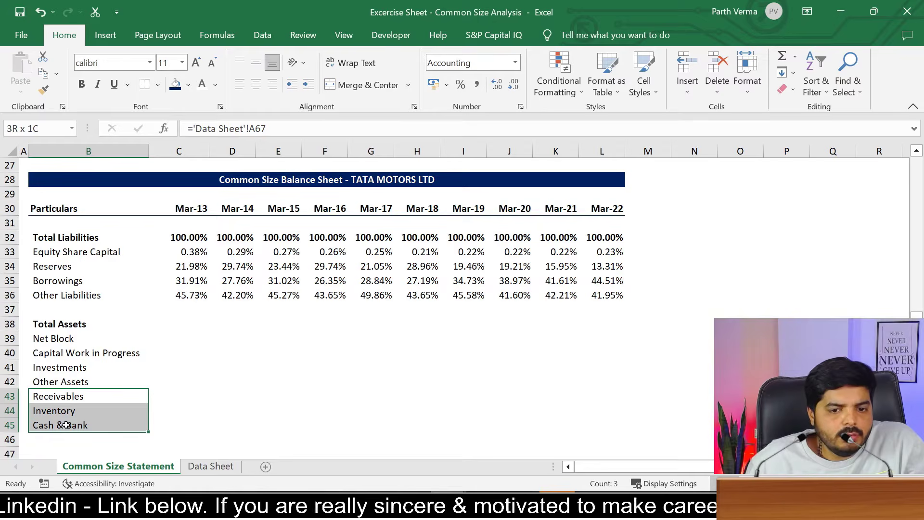
# Step: On the Data Sheet, enter =B65-SUM(B67:B69) in B74 to compute Mar-13 other assets without receivables, inventory and cash
pyautogui.click(201, 465)
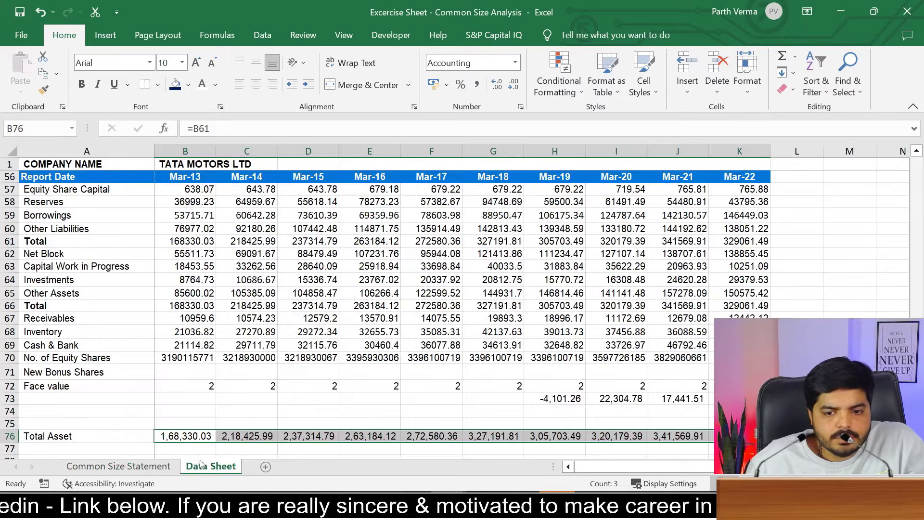
pyautogui.click(190, 409)
pyautogui.write('=')
pyautogui.press('Up')
pyautogui.press('Up')
pyautogui.press('Up')
pyautogui.press('Up')
pyautogui.press('Up')
pyautogui.press('Up')
pyautogui.press('Up')
pyautogui.press('Up')
pyautogui.press('Up')
pyautogui.write('-sum(')
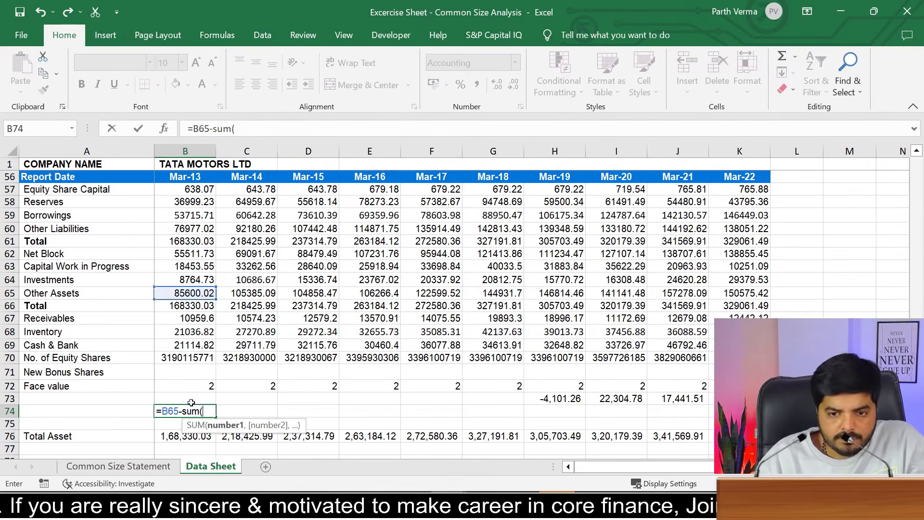
pyautogui.press('Up')
pyautogui.press('Up')
pyautogui.press('Up')
pyautogui.press('Up')
pyautogui.press('Up')
pyautogui.press('Up')
pyautogui.press('Up')
pyautogui.hotkey('shift', 'Down')
pyautogui.hotkey('shift', 'Down')
pyautogui.press('Return')
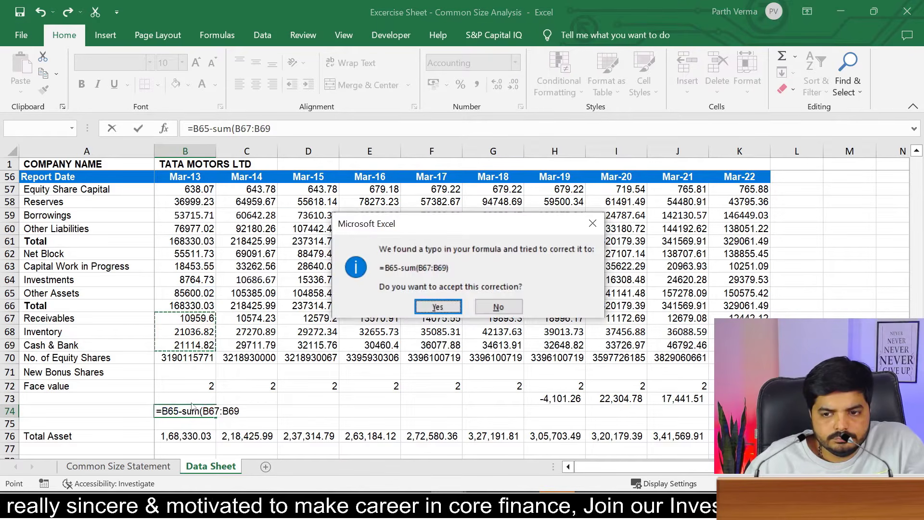
pyautogui.press('Return')
pyautogui.click(186, 410)
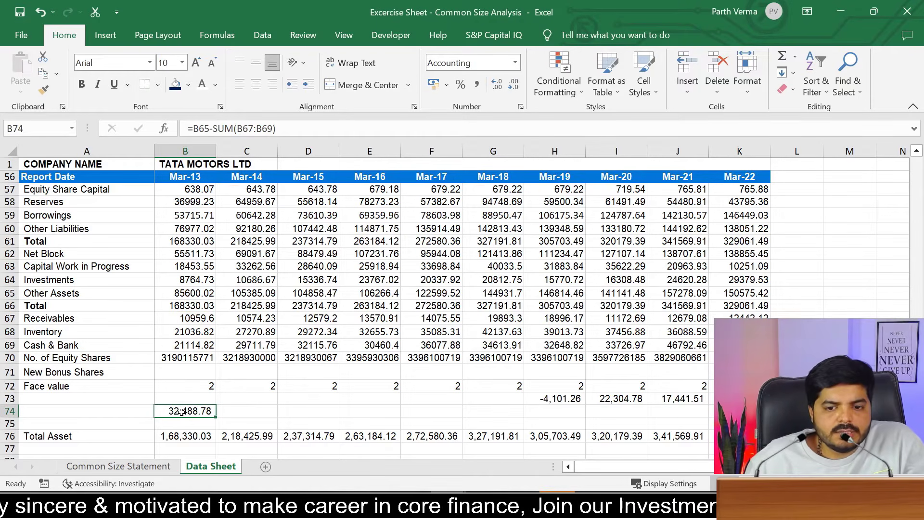
# Step: Label the new Data Sheet row by entering Other in A74
pyautogui.click(73, 412)
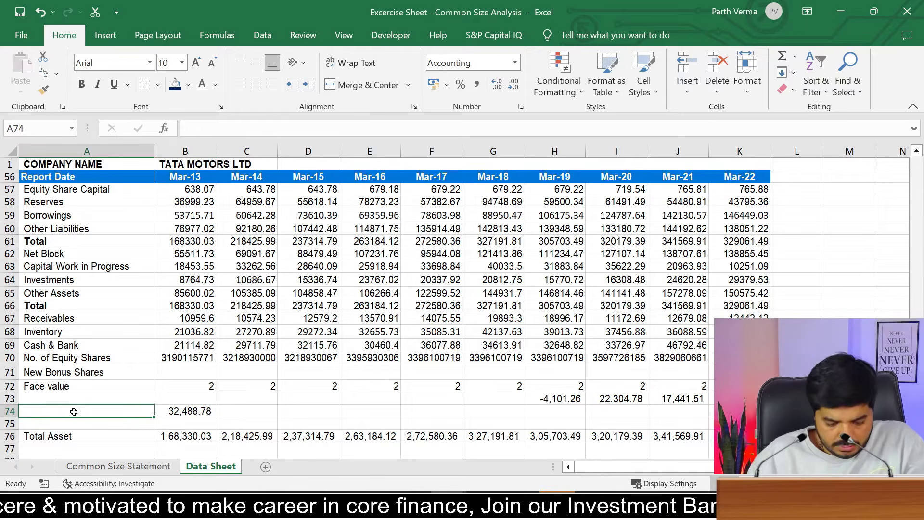
pyautogui.write('Other')
pyautogui.press('Return')
pyautogui.press('Up')
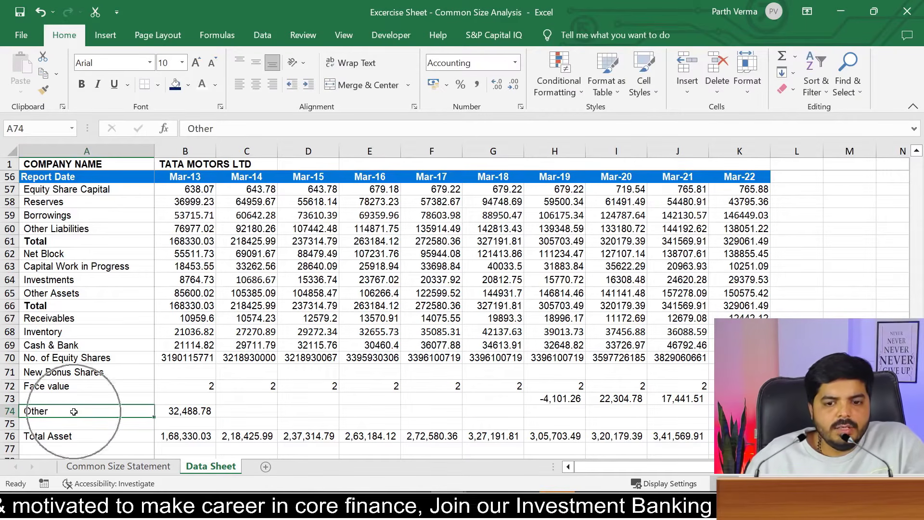
# Step: Copy the Mar-13 Other formula in B74 across the row to Mar-22 in K74
pyautogui.press('Right')
pyautogui.hotkey('ctrl', 'c')
pyautogui.hotkey('shift', 'Right')
pyautogui.hotkey('shift', 'Right')
pyautogui.hotkey('shift', 'Right')
pyautogui.hotkey('shift', 'Right')
pyautogui.hotkey('shift', 'Right')
pyautogui.hotkey('shift', 'Right')
pyautogui.hotkey('shift', 'Right')
pyautogui.hotkey('shift', 'Right')
pyautogui.hotkey('shift', 'Right')
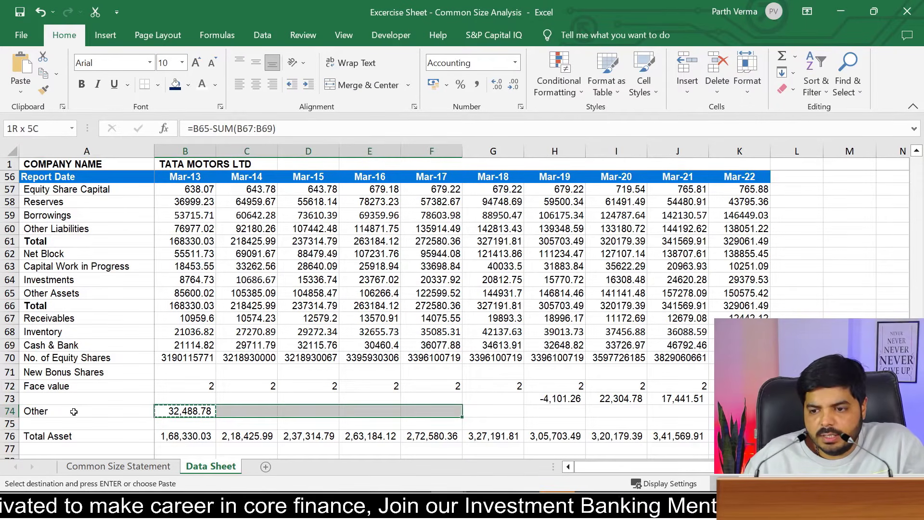
pyautogui.press('Return')
# Step: Clear the stray values in H73:K73 above the Other row
pyautogui.press('Up')
pyautogui.press('Right')
pyautogui.press('Right')
pyautogui.press('Right')
pyautogui.press('Right')
pyautogui.press('Right')
pyautogui.press('Right')
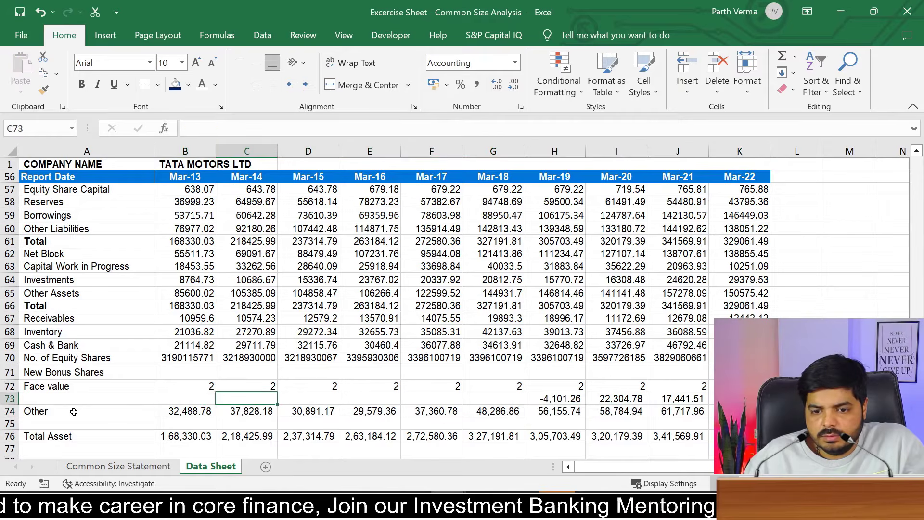
pyautogui.hotkey('shift', 'Right')
pyautogui.hotkey('shift', 'Right')
pyautogui.hotkey('shift', 'Right')
pyautogui.hotkey('shift', 'Right')
pyautogui.hotkey('shift', 'Left')
pyautogui.press('Delete')
pyautogui.press('Up')
pyautogui.press('Down')
pyautogui.press('Down')
pyautogui.press('Down')
pyautogui.press('Down')
pyautogui.press('Down')
pyautogui.press('Down')
pyautogui.press('Down')
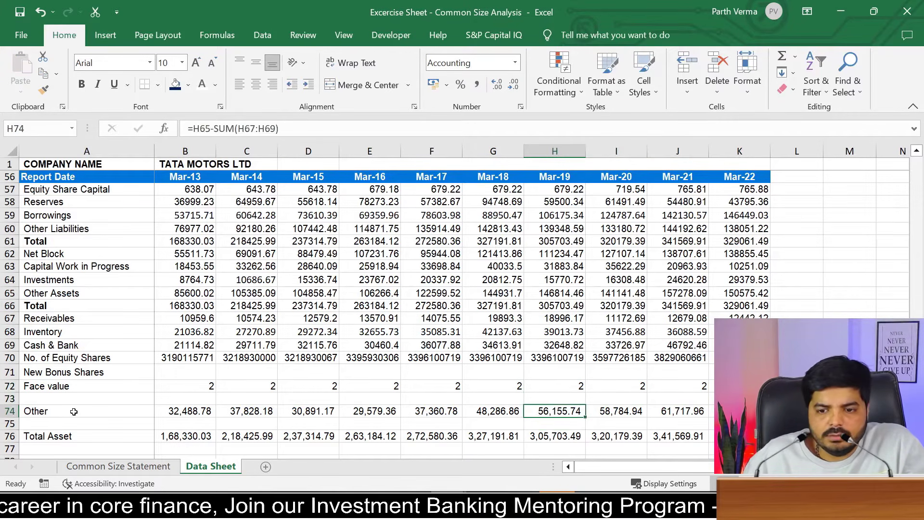
pyautogui.press('Up')
pyautogui.press('Up')
pyautogui.press('Up')
pyautogui.press('Up')
pyautogui.press('Up')
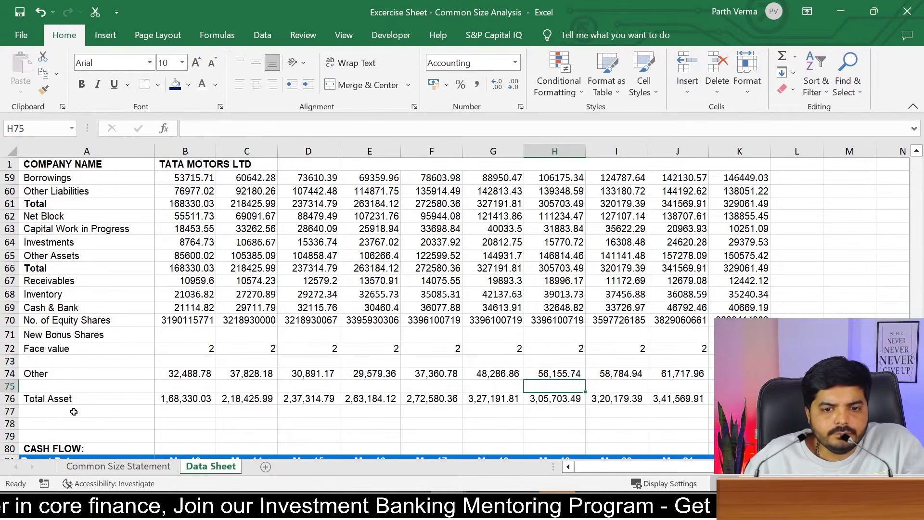
pyautogui.press('Left')
pyautogui.press('Left')
pyautogui.press('Left')
pyautogui.press('Left')
pyautogui.press('Left')
pyautogui.press('Left')
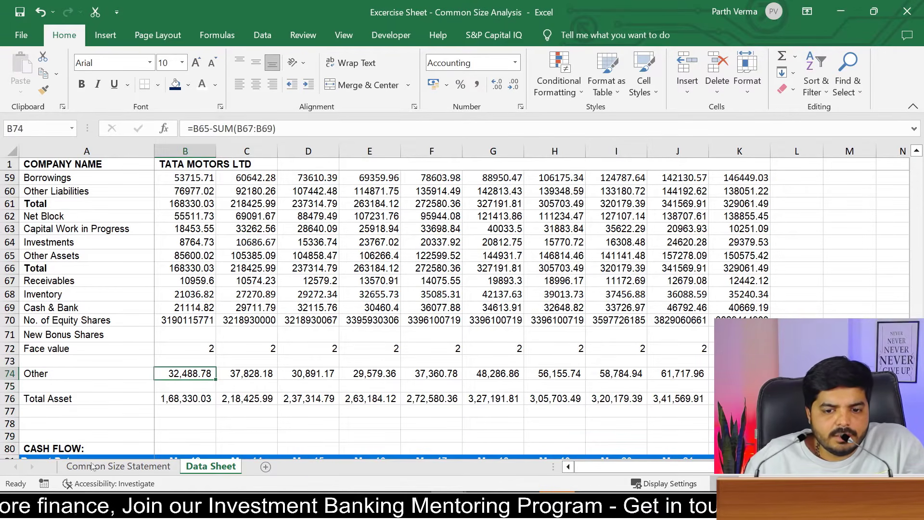
# Step: On the Common Size Statement sheet, enter ='Data Sheet'!B76/'Data Sheet'!B$76 in C38 for Mar-13 Total Assets
pyautogui.click(98, 468)
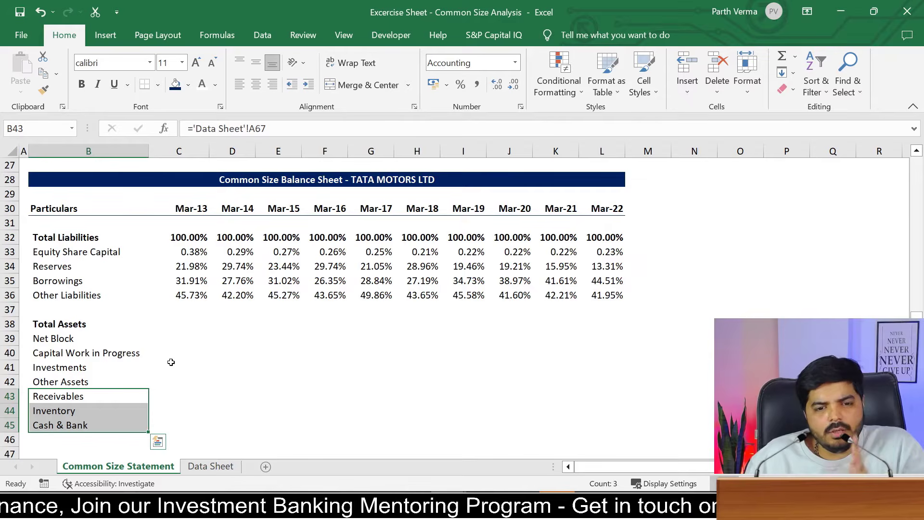
pyautogui.click(185, 323)
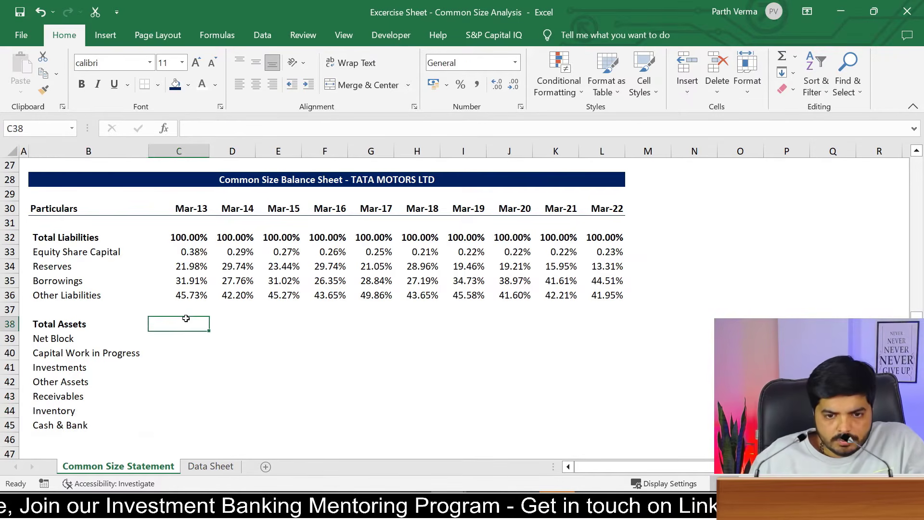
pyautogui.write('=')
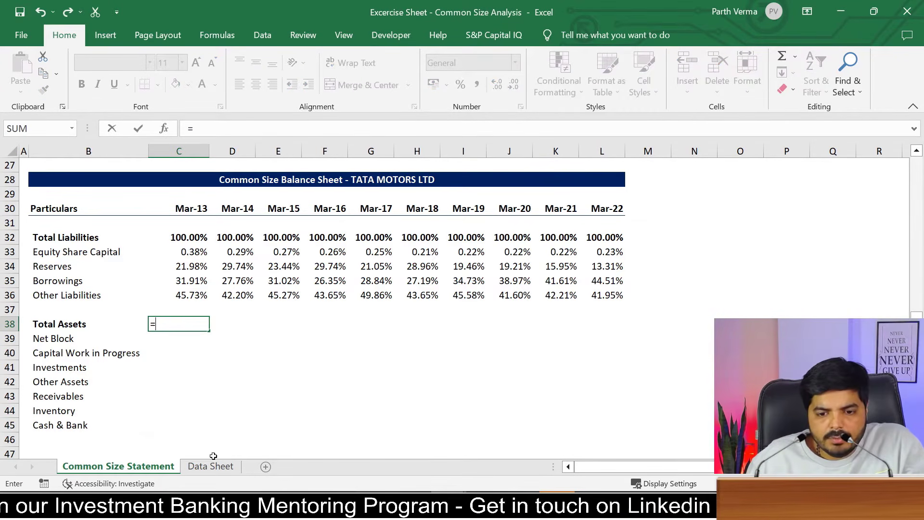
pyautogui.click(210, 466)
pyautogui.click(191, 395)
pyautogui.write('/')
pyautogui.click(192, 394)
pyautogui.press('F4')
pyautogui.press('F4')
pyautogui.press('Return')
pyautogui.press('Up')
pyautogui.hotkey('ctrl', 'c')
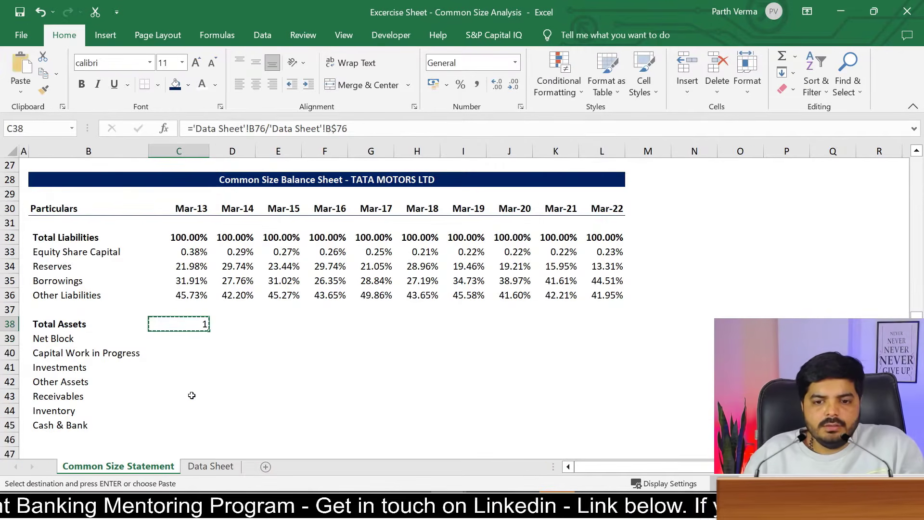
pyautogui.hotkey('shift', 'Right')
pyautogui.hotkey('shift', 'Right')
pyautogui.hotkey('shift', 'Right')
pyautogui.hotkey('shift', 'Right')
pyautogui.hotkey('shift', 'Right')
pyautogui.hotkey('shift', 'Right')
pyautogui.hotkey('shift', 'Right')
pyautogui.hotkey('shift', 'Right')
pyautogui.hotkey('shift', 'Right')
pyautogui.press('Left')
pyautogui.press('Right')
pyautogui.press('Down')
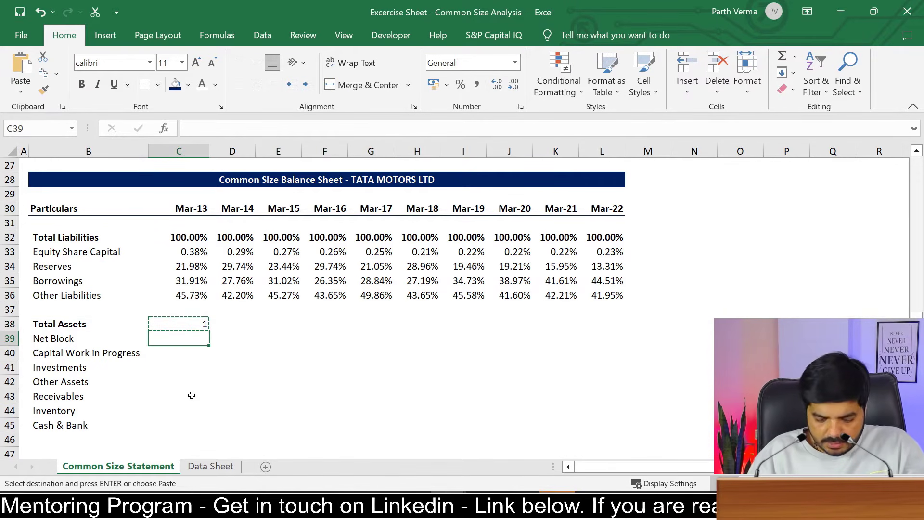
# Step: Enter ='Data Sheet'!B62/'Data Sheet'!B$76 in C39 for the Mar-13 Net Block share of total assets
pyautogui.write('=')
pyautogui.click(210, 466)
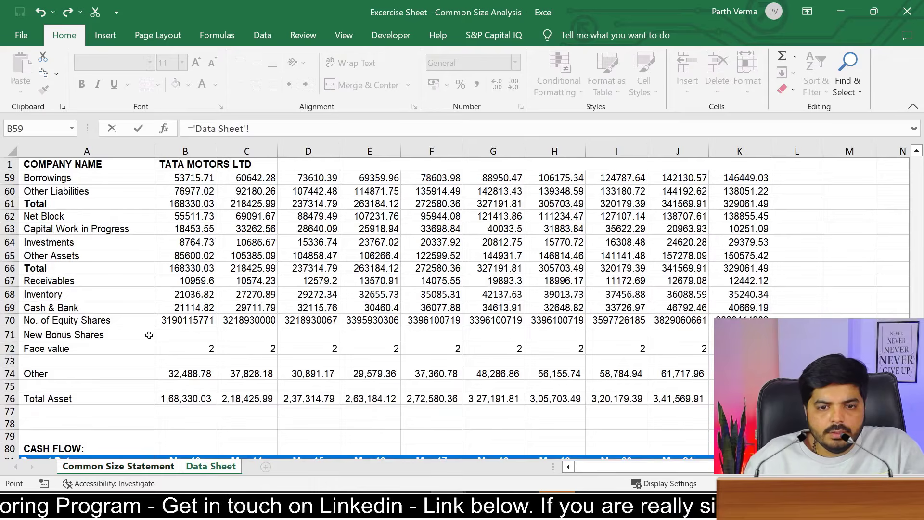
pyautogui.click(176, 215)
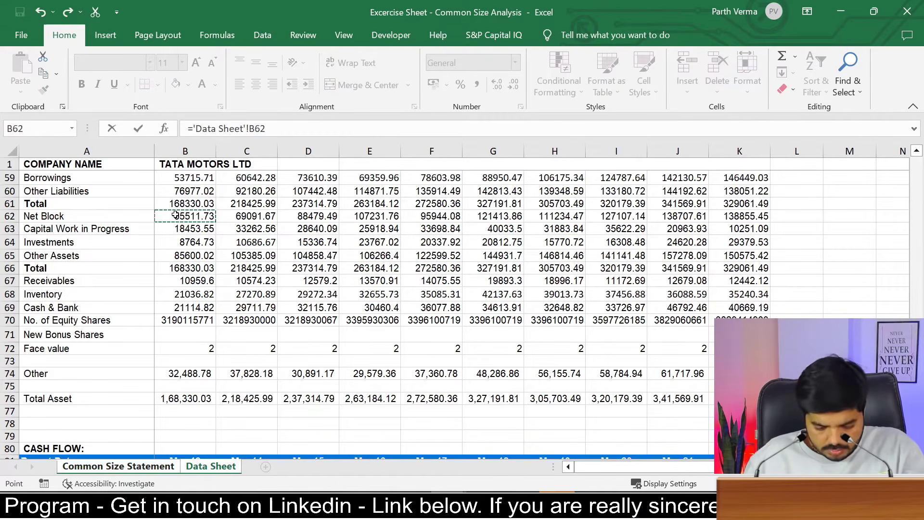
pyautogui.write('/')
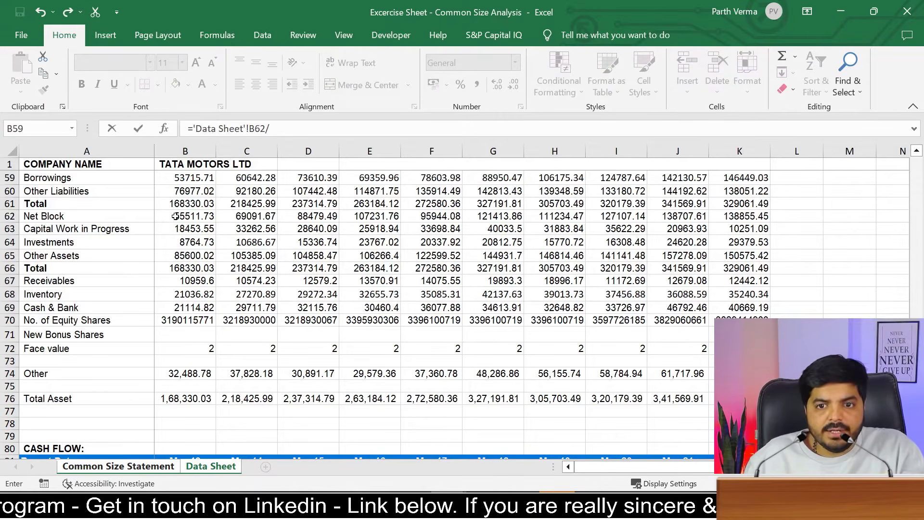
pyautogui.click(192, 397)
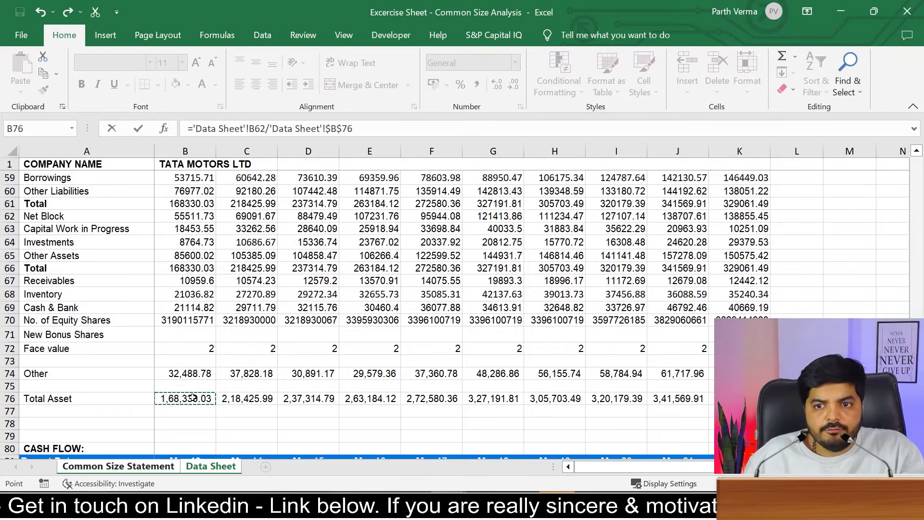
pyautogui.press('Return')
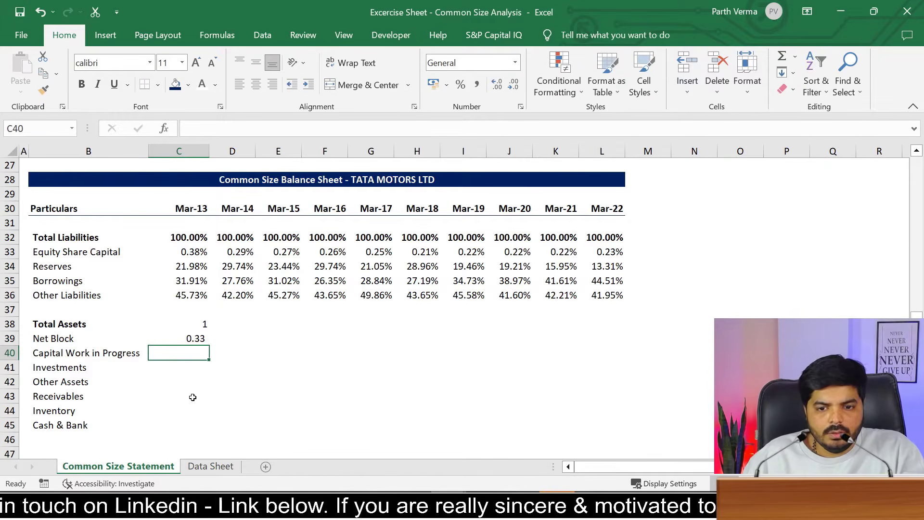
# Step: Extend the Net Block formula down to the Mar-13 Capital Work in Progress and Investments cells, C40 and C41
pyautogui.press('Up')
pyautogui.hotkey('ctrl', 'c')
pyautogui.press('Down')
pyautogui.hotkey('ctrl', 'v')
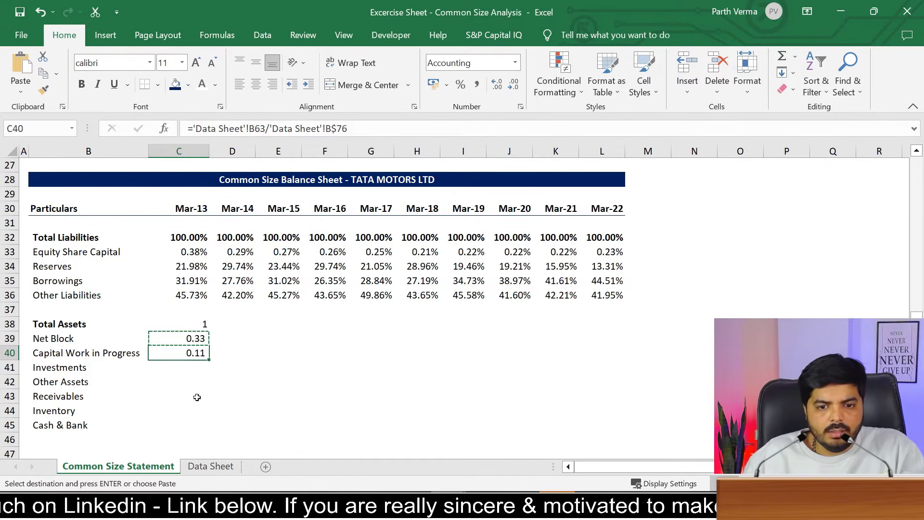
pyautogui.click(226, 467)
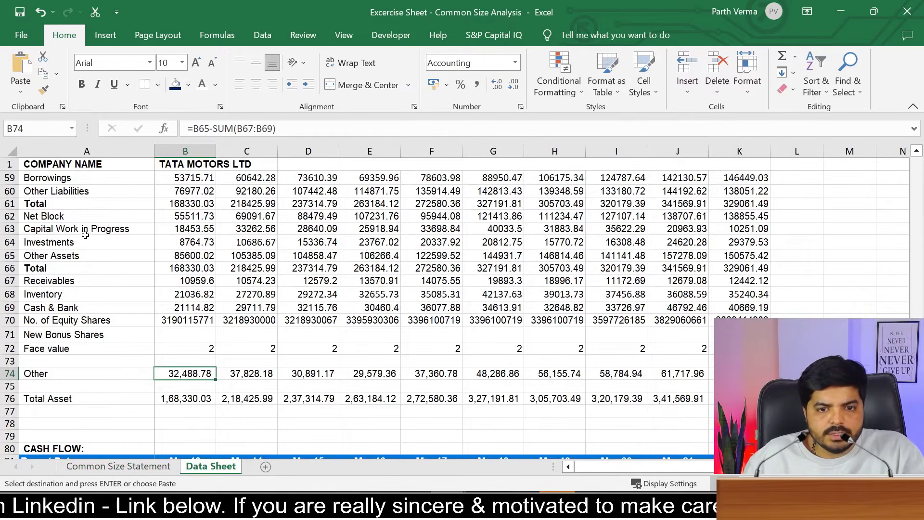
pyautogui.click(118, 466)
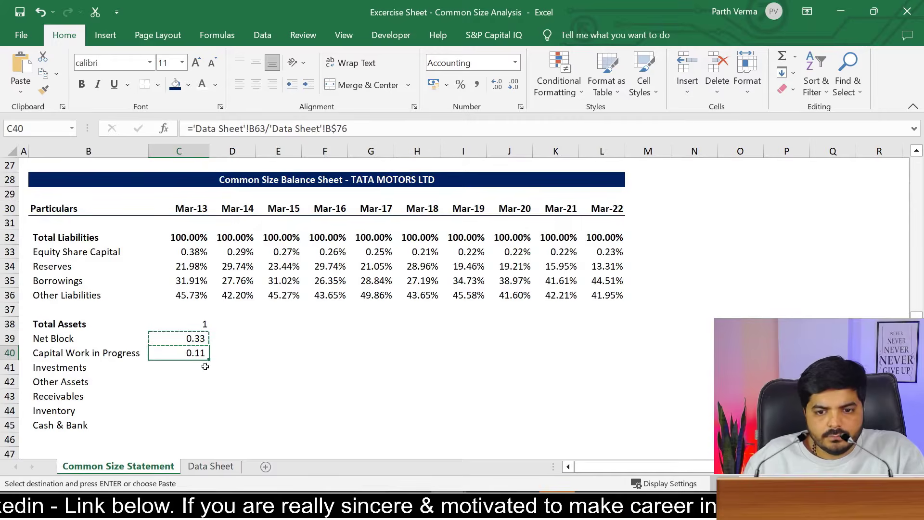
pyautogui.moveTo(209, 360); pyautogui.dragTo(210, 374)
pyautogui.click(295, 439)
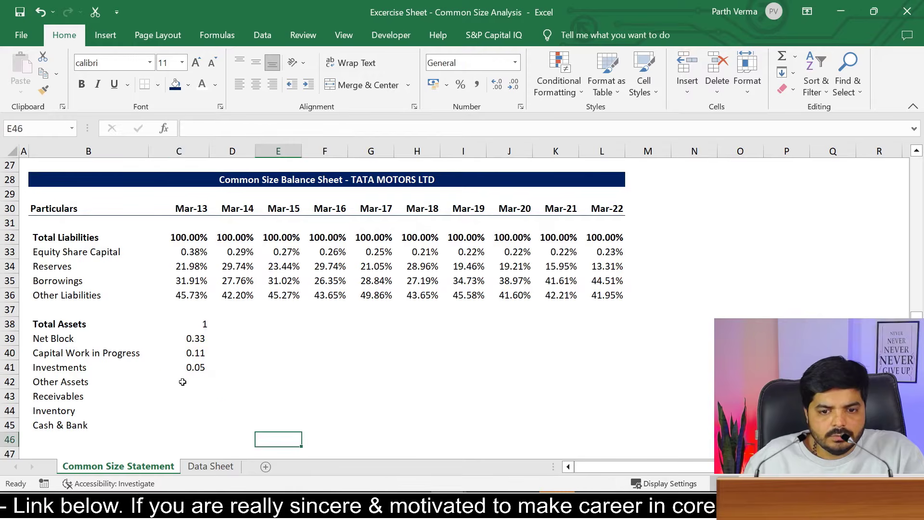
# Step: Enter ='Data Sheet'!B74/'Data Sheet'!B$76 in C42 for the Mar-13 Other Assets share of total assets
pyautogui.click(185, 381)
pyautogui.write('=')
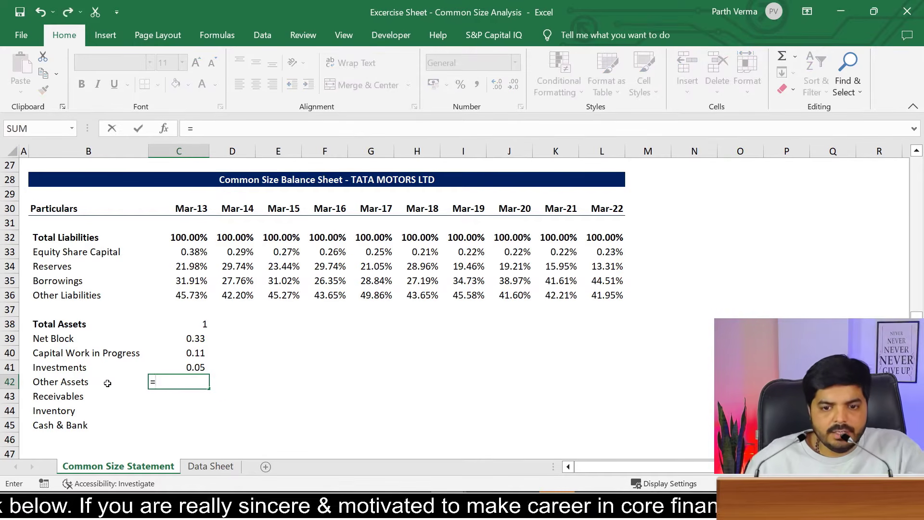
pyautogui.click(210, 466)
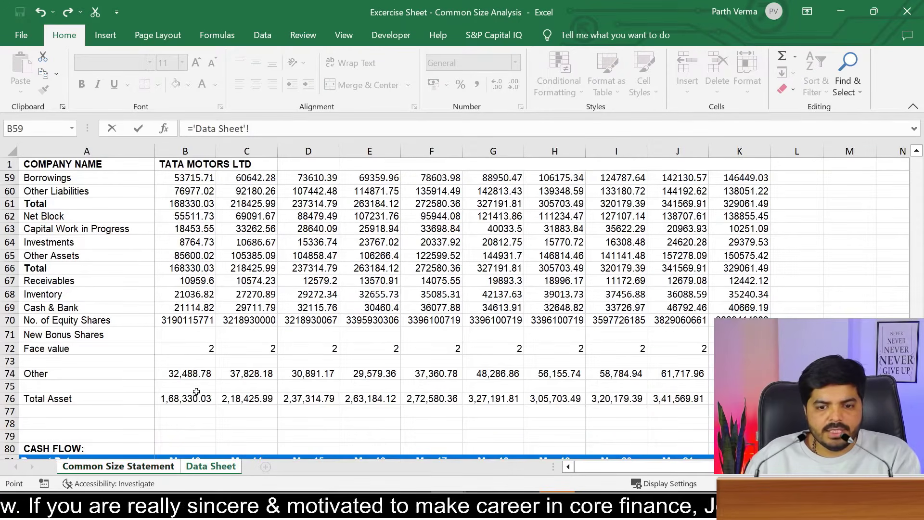
pyautogui.click(192, 373)
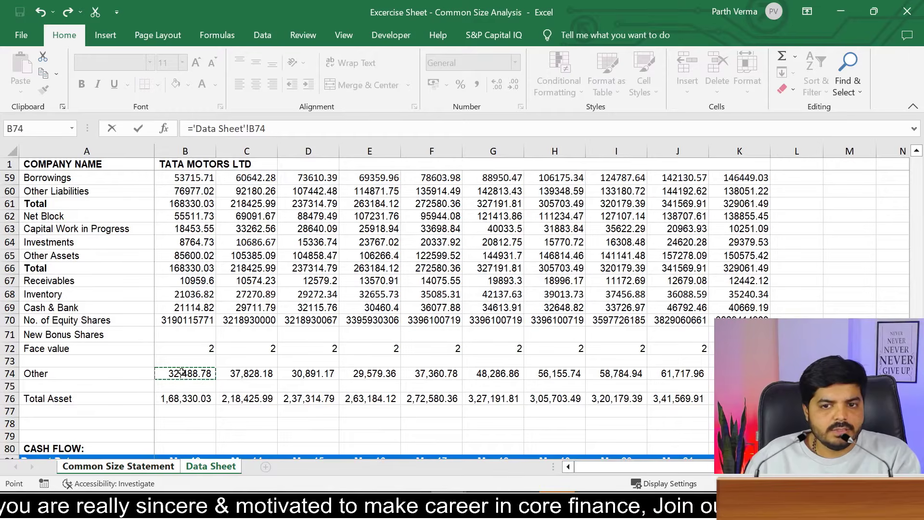
pyautogui.write('/')
pyautogui.click(192, 400)
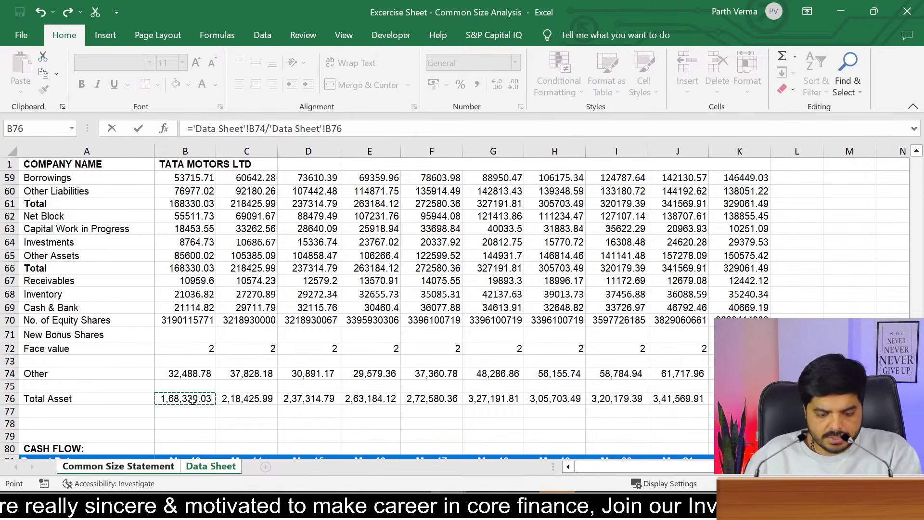
pyautogui.press('F4')
pyautogui.press('F4')
pyautogui.press('Return')
pyautogui.press('Up')
pyautogui.hotkey('ctrl', 'c')
pyautogui.press('Escape')
# Step: Enter ='Data Sheet'!B67/'Data Sheet'!B$76 in C43 for Mar-13 Receivables and extend it down through Inventory and Cash & Bank to C45
pyautogui.press('Down')
pyautogui.write('=')
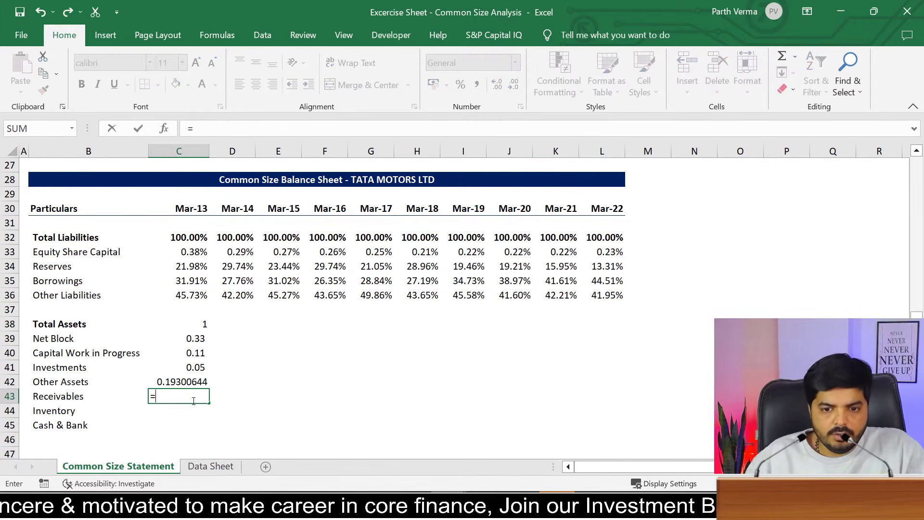
pyautogui.click(216, 466)
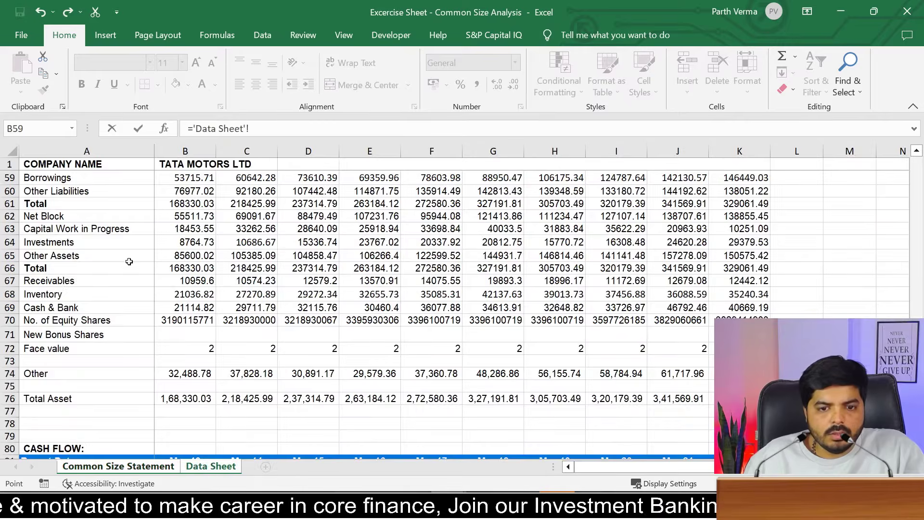
pyautogui.click(182, 278)
pyautogui.write('/')
pyautogui.click(206, 399)
pyautogui.press('F4')
pyautogui.press('F4')
pyautogui.press('Return')
pyautogui.press('Up')
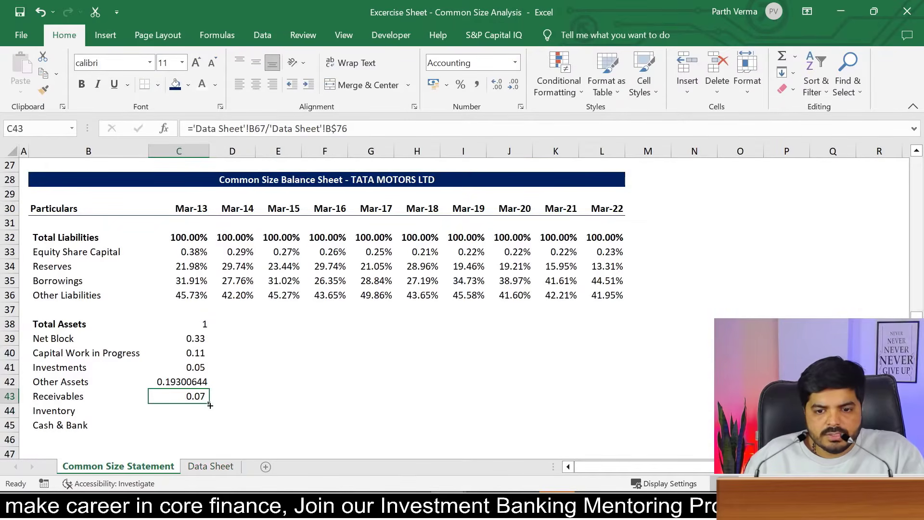
pyautogui.moveTo(209, 403); pyautogui.dragTo(209, 430)
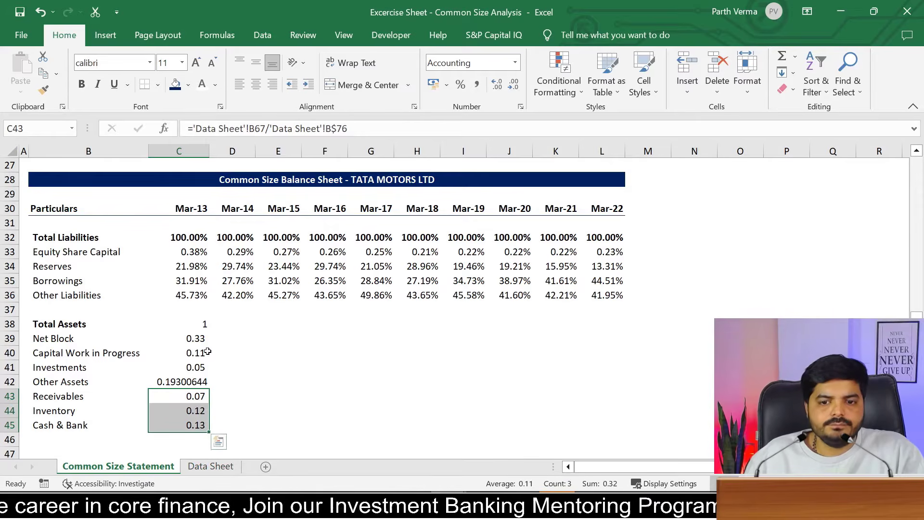
# Step: Format the Mar-13 asset shares in C38:C45 as percentages with two decimal places
pyautogui.moveTo(188, 326); pyautogui.dragTo(195, 423)
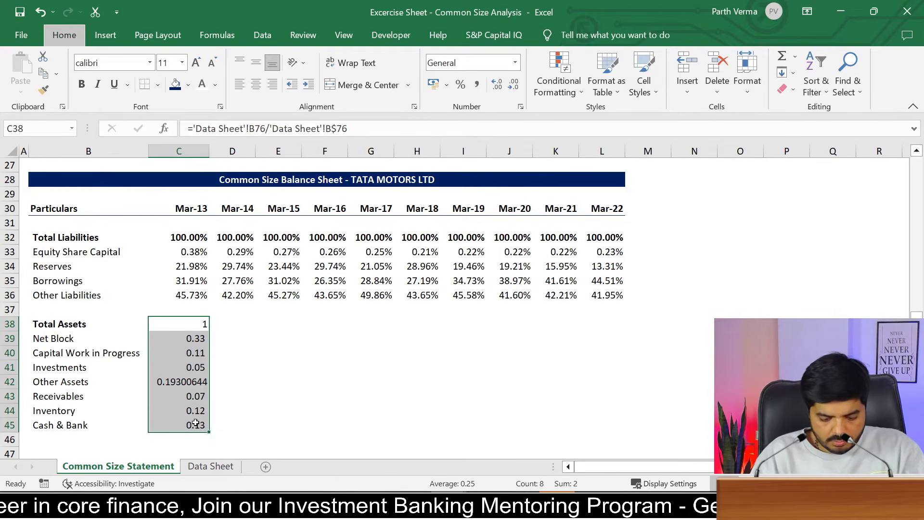
pyautogui.hotkey('ctrl', 'shift', '5')
pyautogui.press('alt')
pyautogui.press('h')
pyautogui.press('9')
pyautogui.press('alt')
pyautogui.press('h')
pyautogui.press('9')
pyautogui.press('alt')
pyautogui.press('h')
pyautogui.press('0')
pyautogui.press('alt')
pyautogui.press('h')
pyautogui.press('0')
# Step: Copy the Mar-13 asset formulas in C38:C45 across to the Mar-14 through Mar-22 columns, up to column L
pyautogui.hotkey('ctrl', 'c')
pyautogui.hotkey('shift', 'Right')
pyautogui.hotkey('shift', 'Right')
pyautogui.hotkey('shift', 'Right')
pyautogui.hotkey('shift', 'Right')
pyautogui.hotkey('shift', 'Right')
pyautogui.hotkey('shift', 'Right')
pyautogui.hotkey('shift', 'Right')
pyautogui.hotkey('shift', 'Right')
pyautogui.hotkey('shift', 'Right')
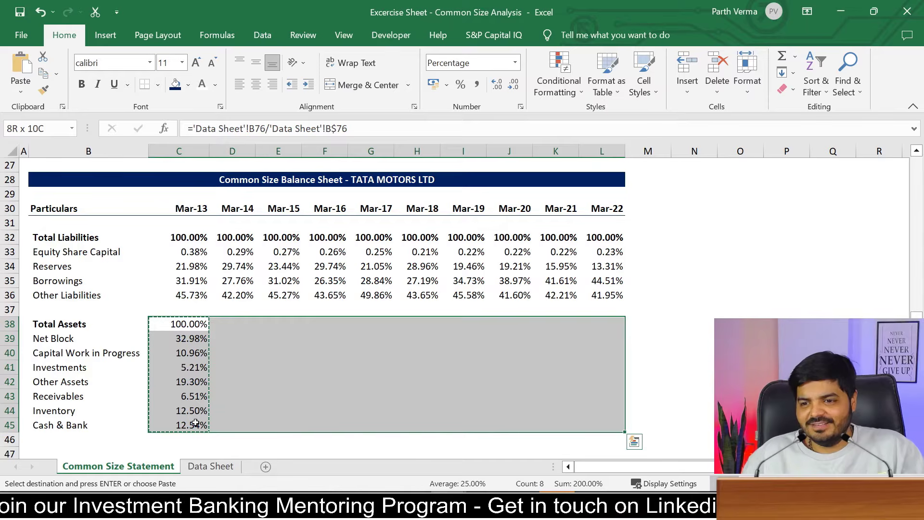
pyautogui.hotkey('ctrl', 'v')
# Step: Make the Total Assets percentages in C38:L38 bold
pyautogui.click(192, 295)
pyautogui.moveTo(174, 327); pyautogui.dragTo(620, 327)
pyautogui.press('Escape')
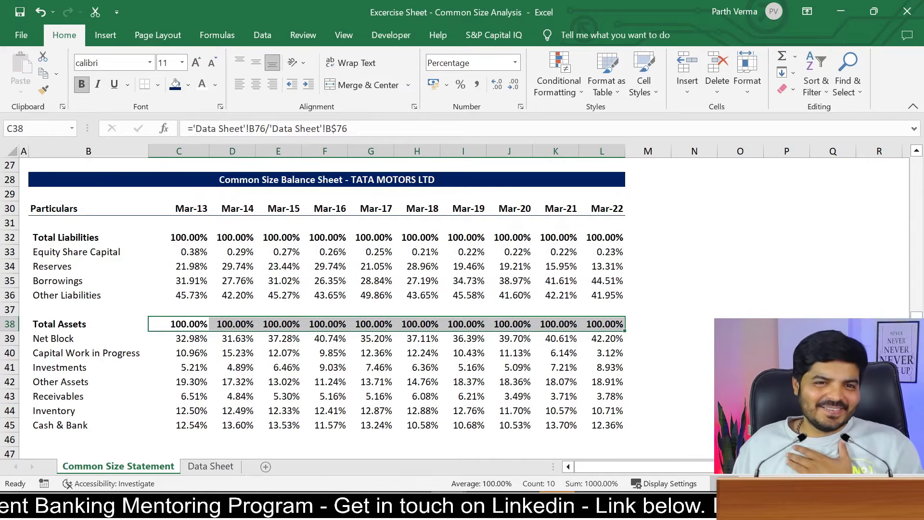
pyautogui.click(259, 369)
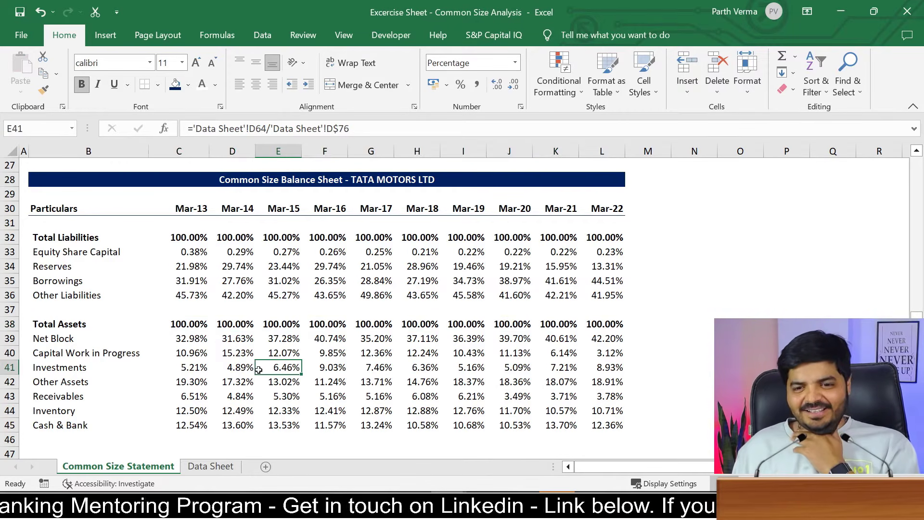
pyautogui.moveTo(179, 337); pyautogui.dragTo(191, 425)
pyautogui.moveTo(240, 338); pyautogui.dragTo(269, 437)
pyautogui.moveTo(367, 338); pyautogui.dragTo(376, 396)
pyautogui.moveTo(525, 323); pyautogui.dragTo(559, 426)
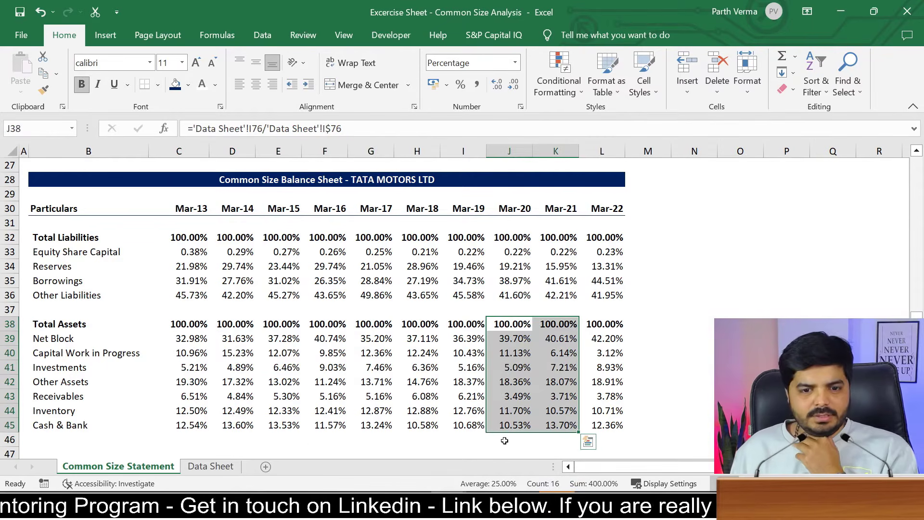
# Step: On the Data Sheet, change the label in A74 to "Other Asset"
pyautogui.click(210, 466)
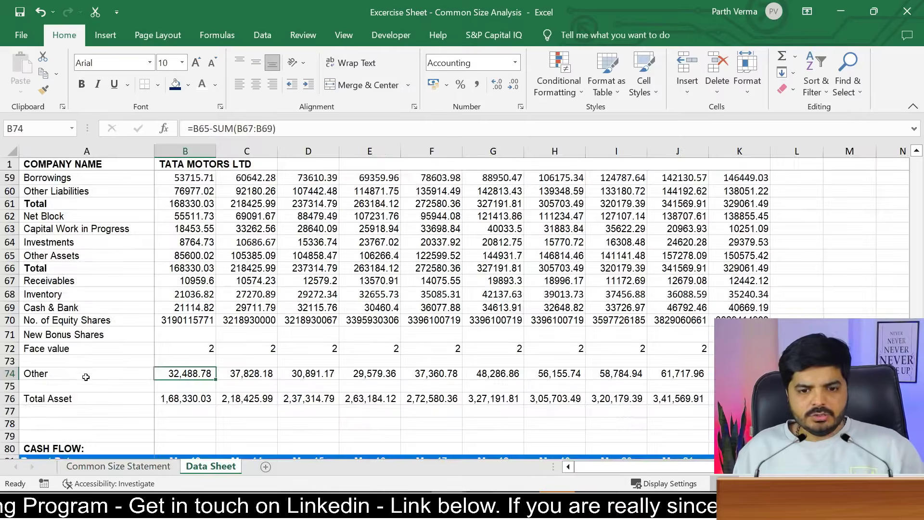
pyautogui.doubleClick(70, 375)
pyautogui.write('A')
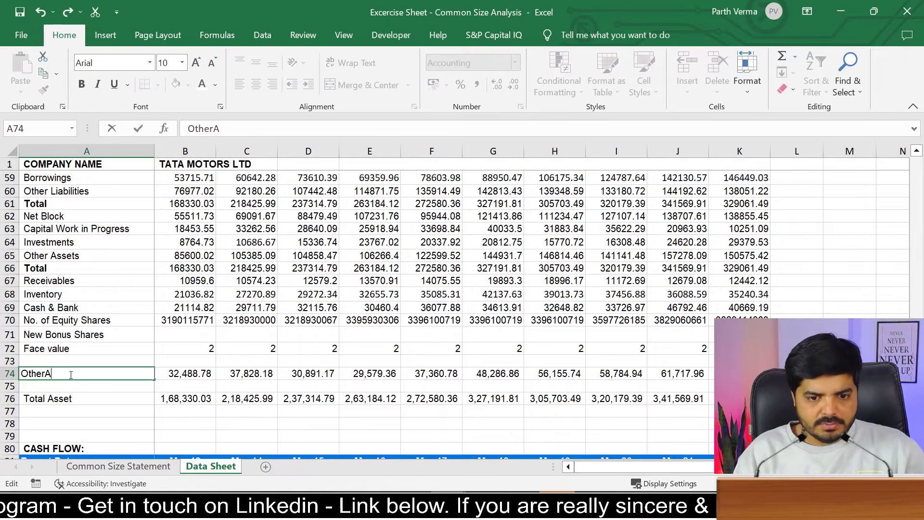
pyautogui.write('sset')
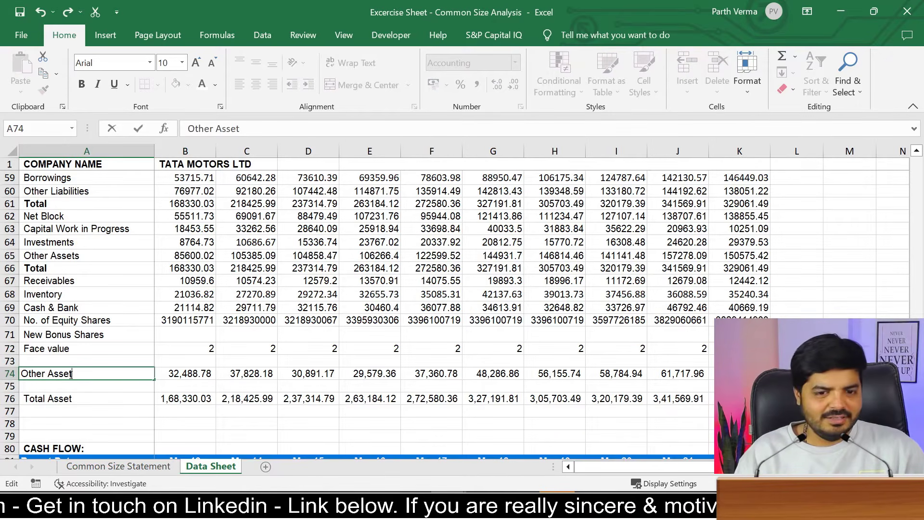
pyautogui.press('Return')
# Step: Return to the Common Size Statement sheet and review the income statement and balance sheet percentages, including Raw Material Cost and Profit before tax
pyautogui.click(135, 465)
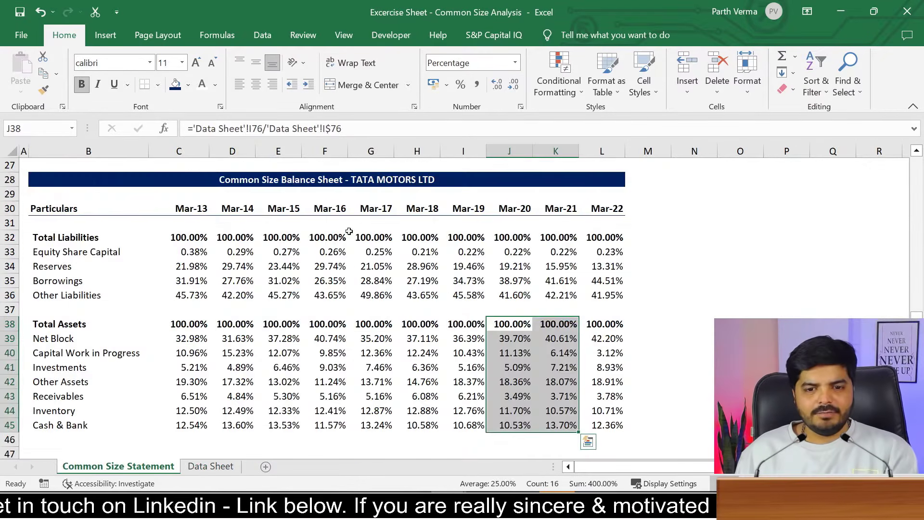
pyautogui.click(874, 235)
pyautogui.moveTo(918, 353); pyautogui.dragTo(917, 198)
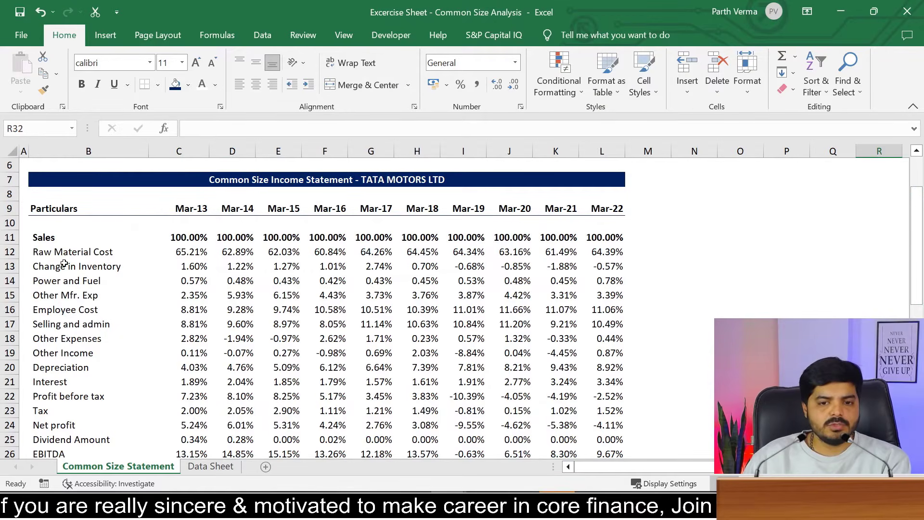
pyautogui.click(192, 256)
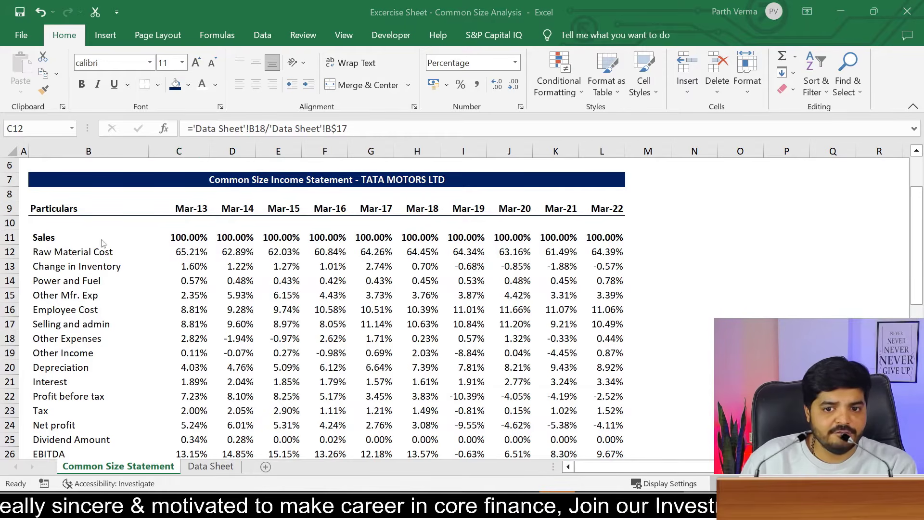
pyautogui.click(187, 252)
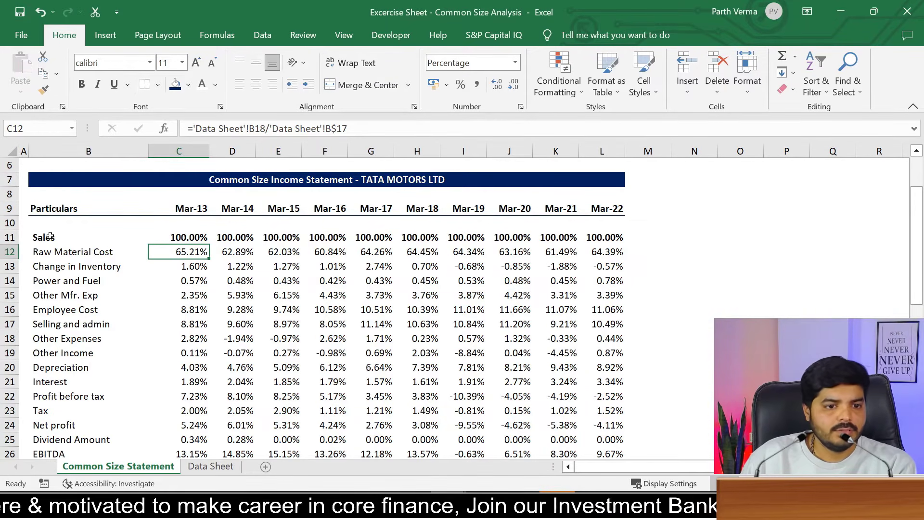
pyautogui.click(193, 394)
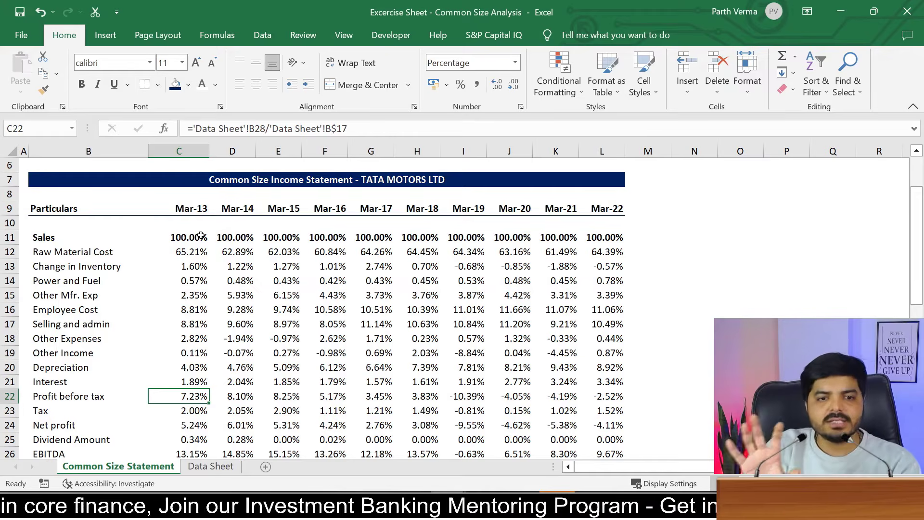
pyautogui.moveTo(917, 268); pyautogui.dragTo(919, 409)
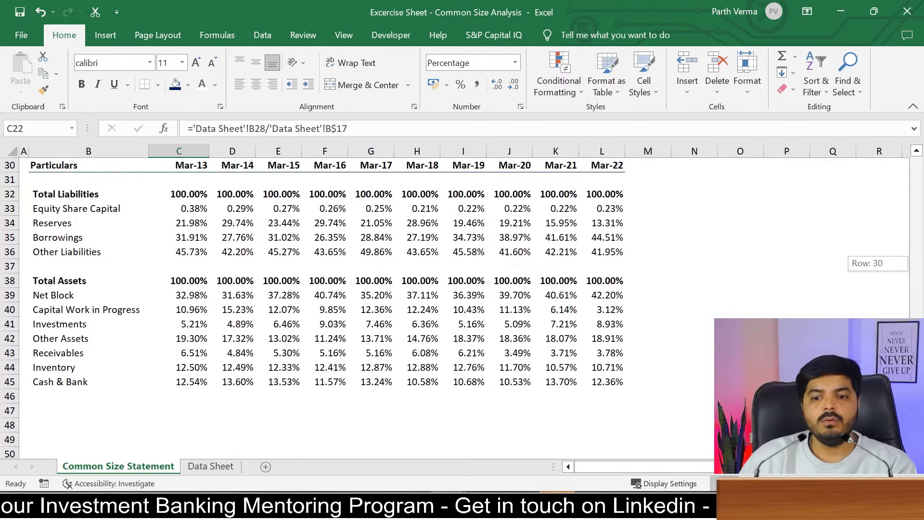
pyautogui.moveTo(919, 409); pyautogui.dragTo(919, 229)
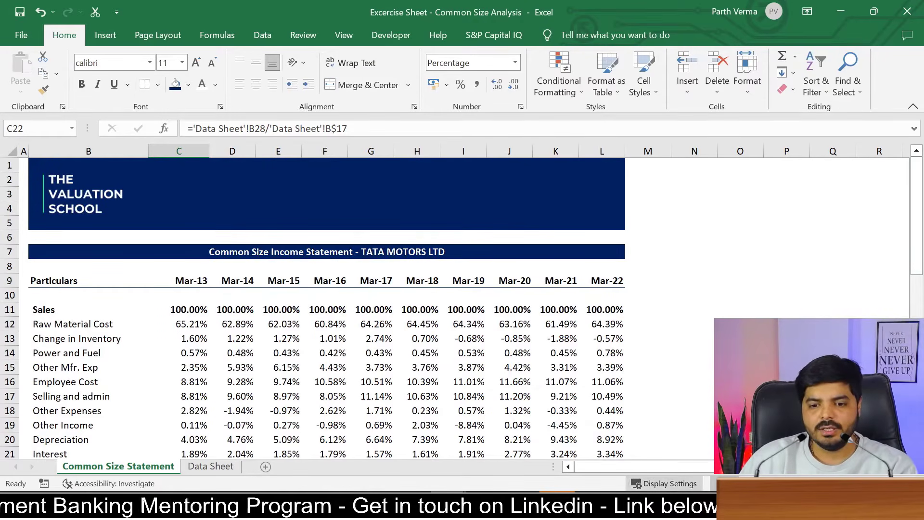
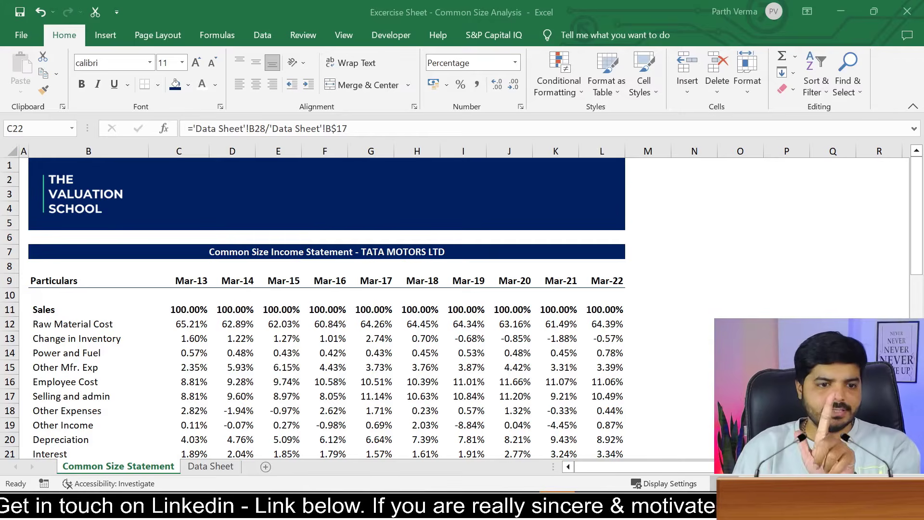
# Step: Switch to 1a_Case_MatchingTheCompanyProfiles-A_Profiles.pdf in Foxit Reader and find the first company profile, Affordable Housing (Real Estate) Company
pyautogui.moveTo(0, 116); pyautogui.dragTo(529, 21)
pyautogui.doubleClick(530, 20)
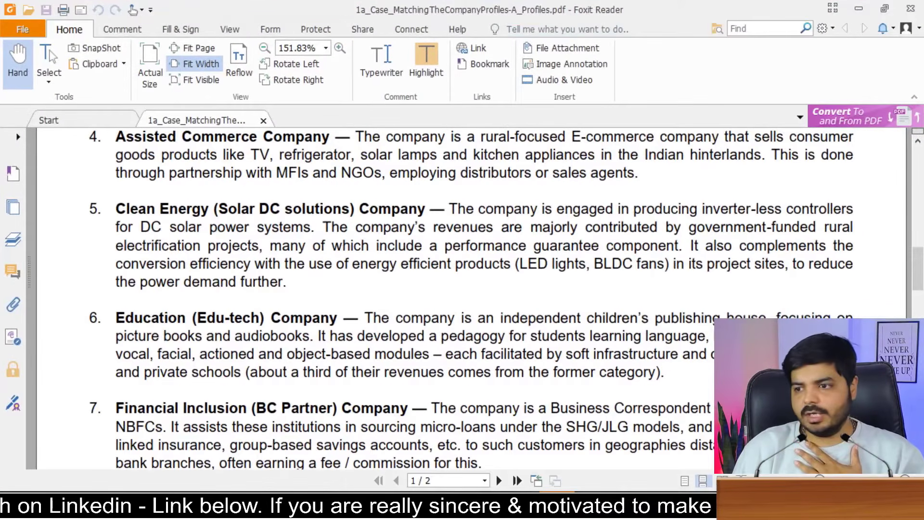
pyautogui.moveTo(919, 268); pyautogui.dragTo(922, 240)
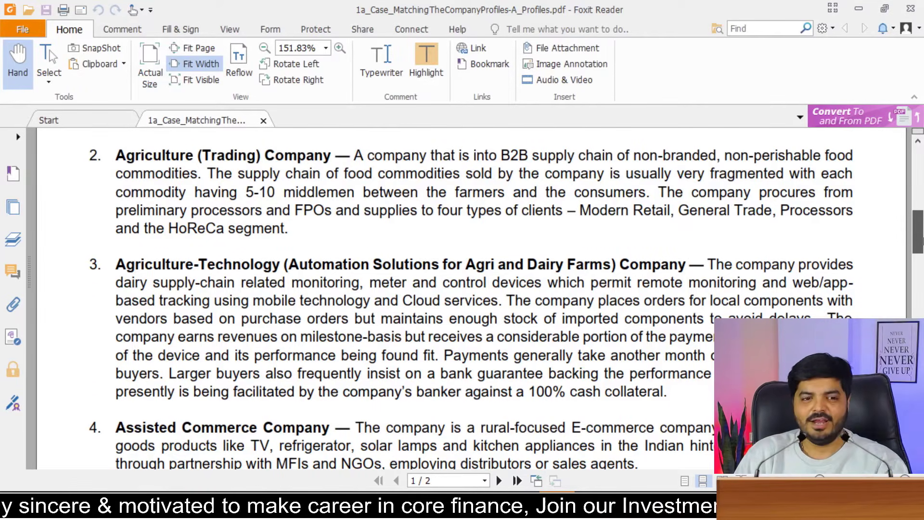
pyautogui.moveTo(922, 241); pyautogui.dragTo(922, 242)
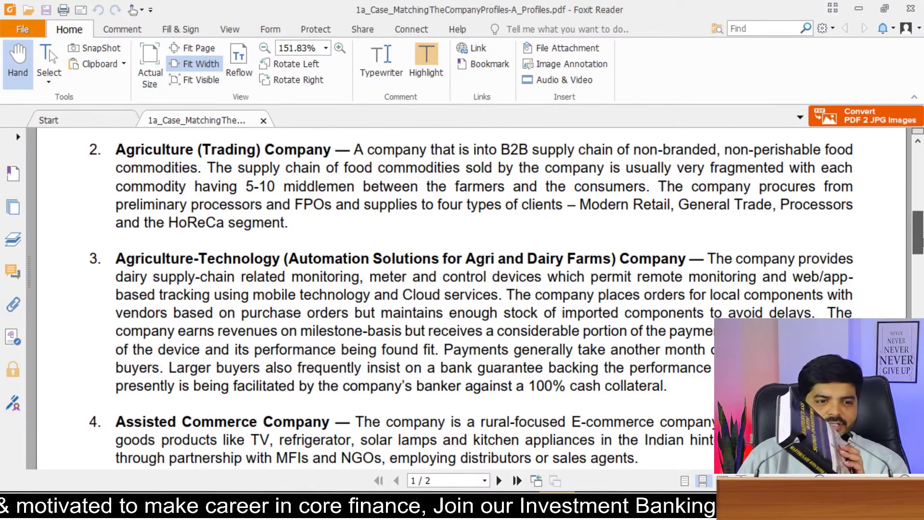
pyautogui.moveTo(922, 241); pyautogui.dragTo(911, 216)
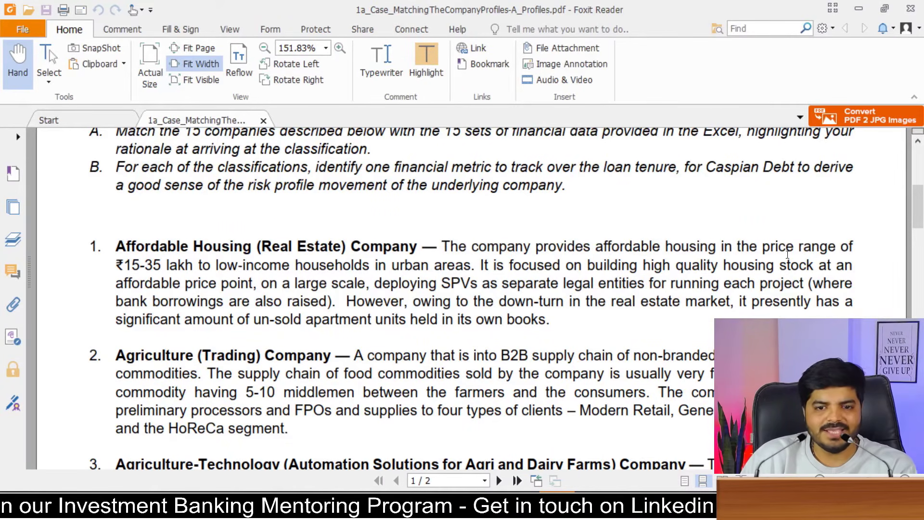
# Step: Examine the Affordable Housing (Real Estate) Company profile for its target customers, use of SPVs and project-level bank borrowings
pyautogui.moveTo(138, 271); pyautogui.dragTo(458, 266)
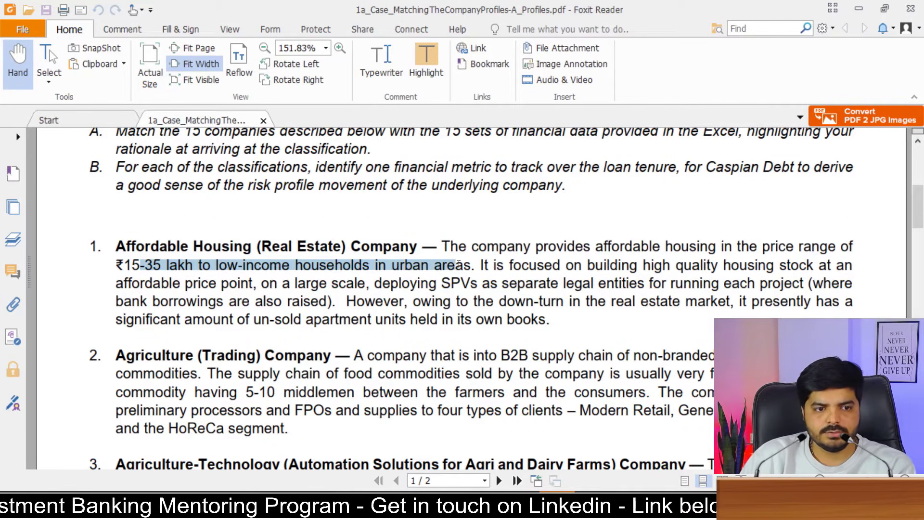
pyautogui.scroll(-3, 920, 202)
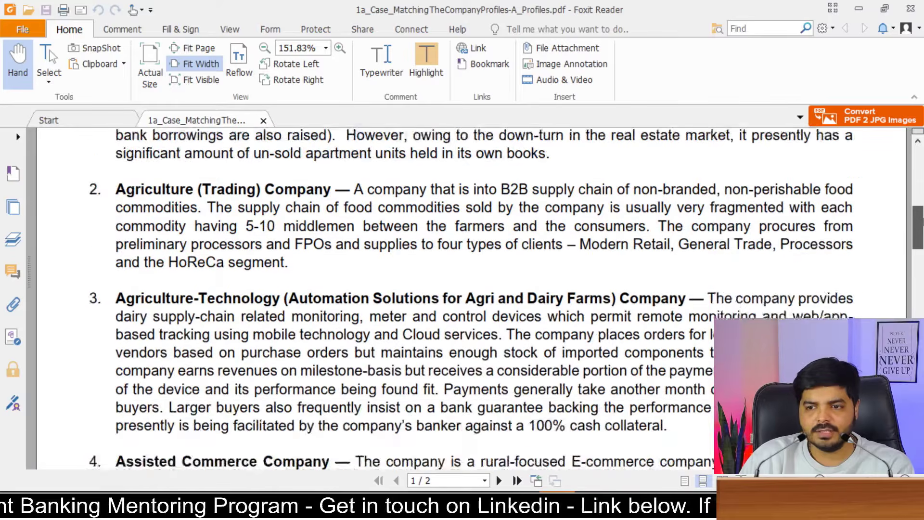
pyautogui.scroll(2, 920, 203)
pyautogui.click(555, 170)
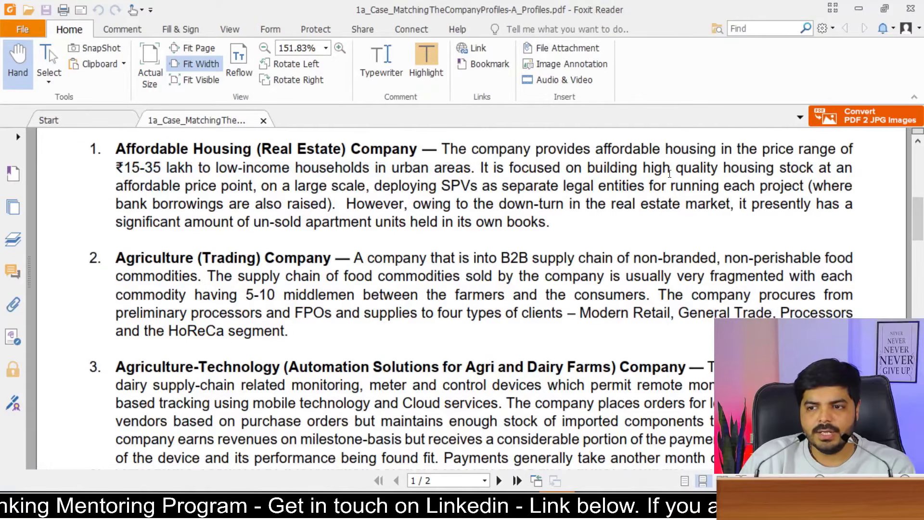
pyautogui.moveTo(139, 185); pyautogui.dragTo(498, 179)
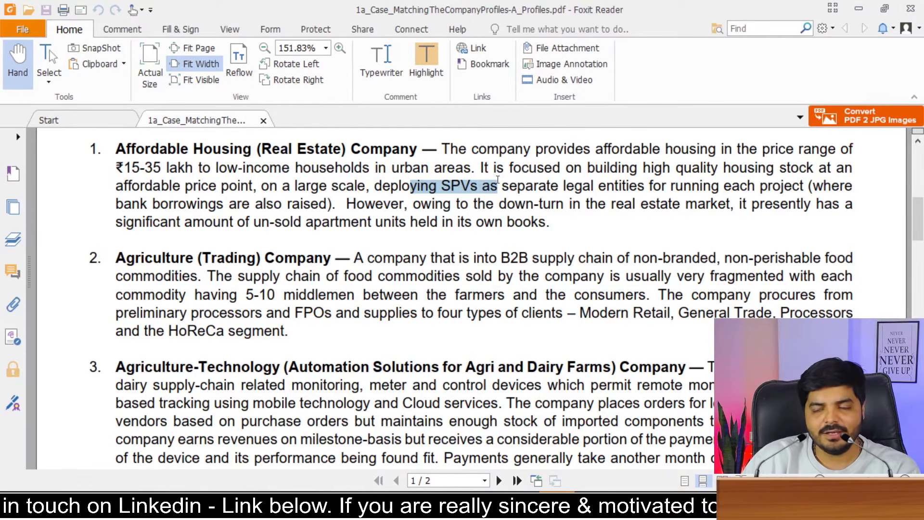
pyautogui.moveTo(498, 179); pyautogui.dragTo(571, 185)
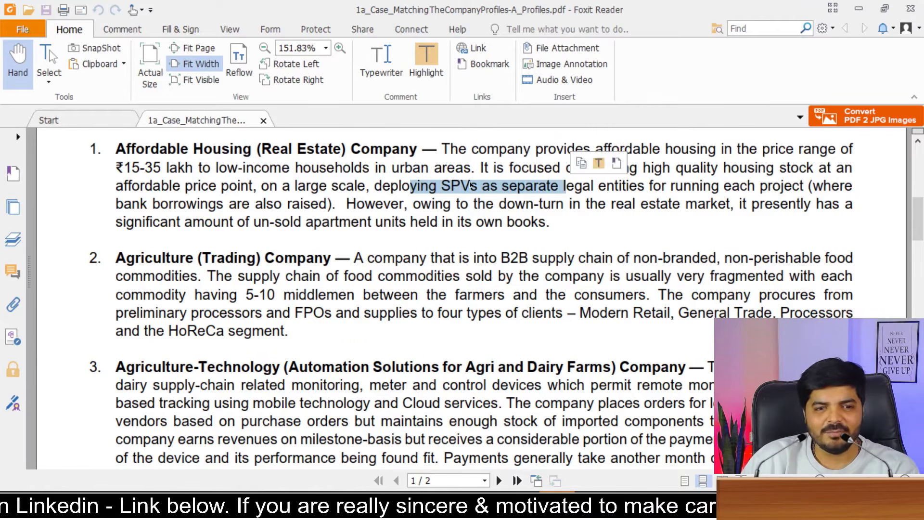
pyautogui.moveTo(592, 186); pyautogui.dragTo(327, 200)
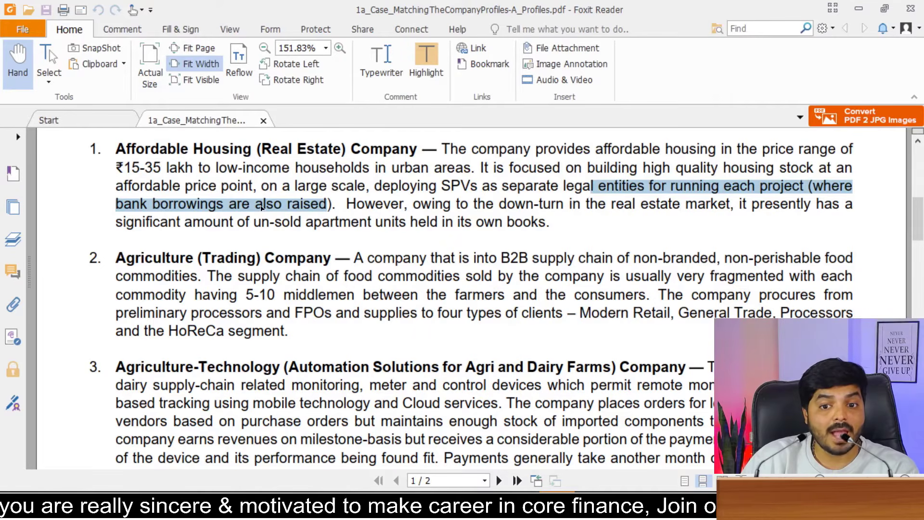
pyautogui.doubleClick(452, 185)
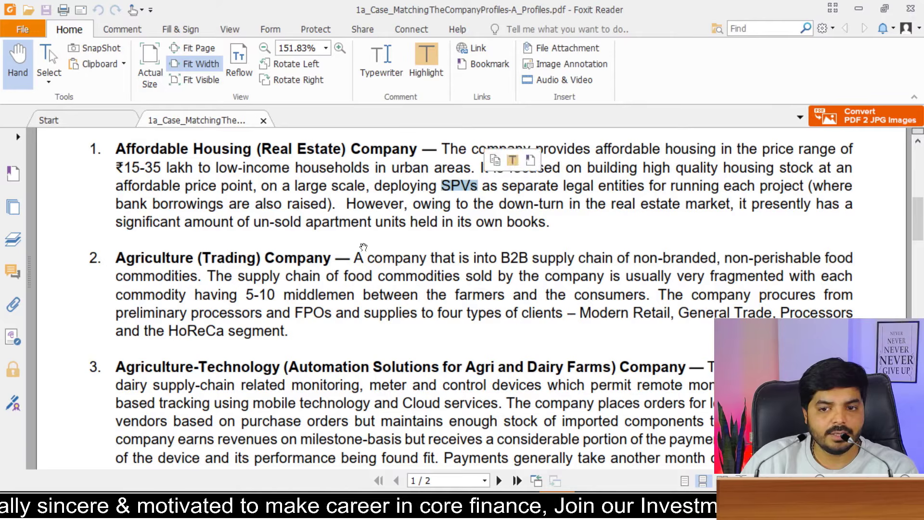
# Step: Note the un-sold apartment units in the Affordable Housing profile, switch to 1b_CaseAnnexure_CommonSizeBS in Excel and compare Inventories across the companies
pyautogui.moveTo(444, 204); pyautogui.dragTo(546, 222)
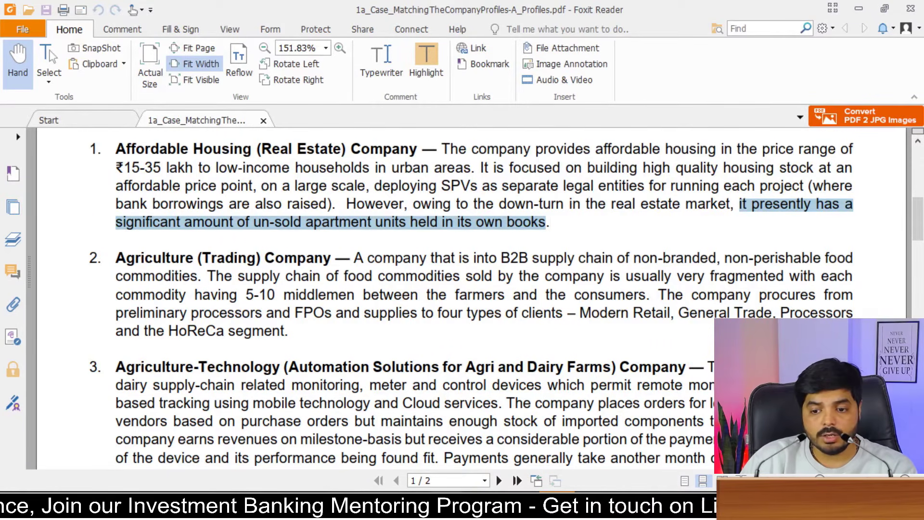
pyautogui.moveTo(448, 505)
pyautogui.click(450, 447)
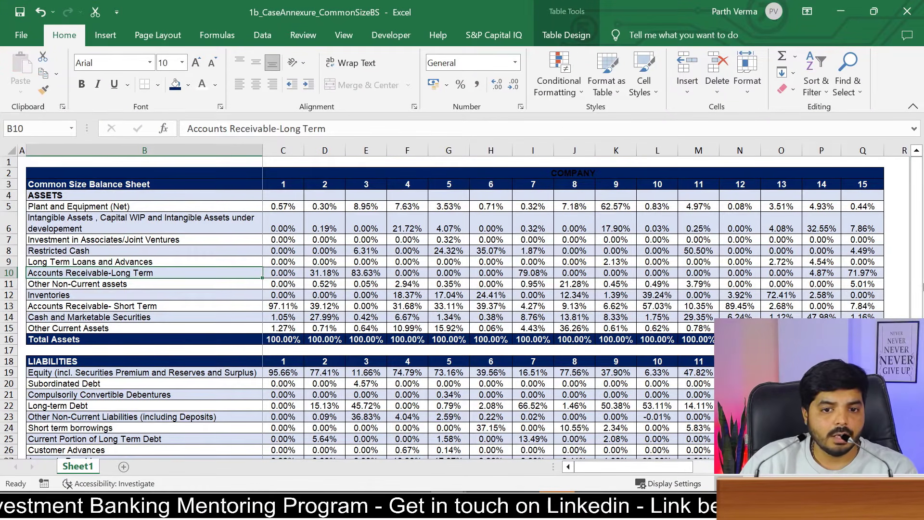
pyautogui.moveTo(299, 299); pyautogui.dragTo(872, 294)
pyautogui.click(8, 294)
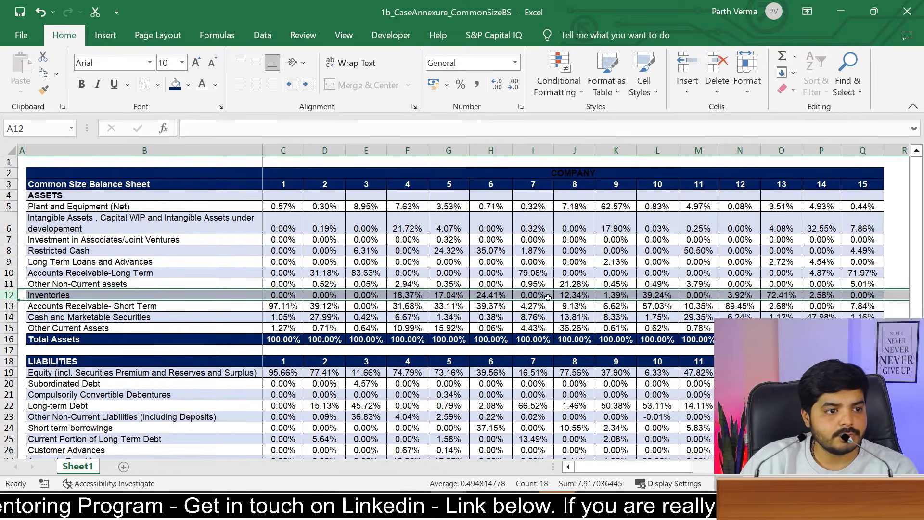
pyautogui.click(489, 297)
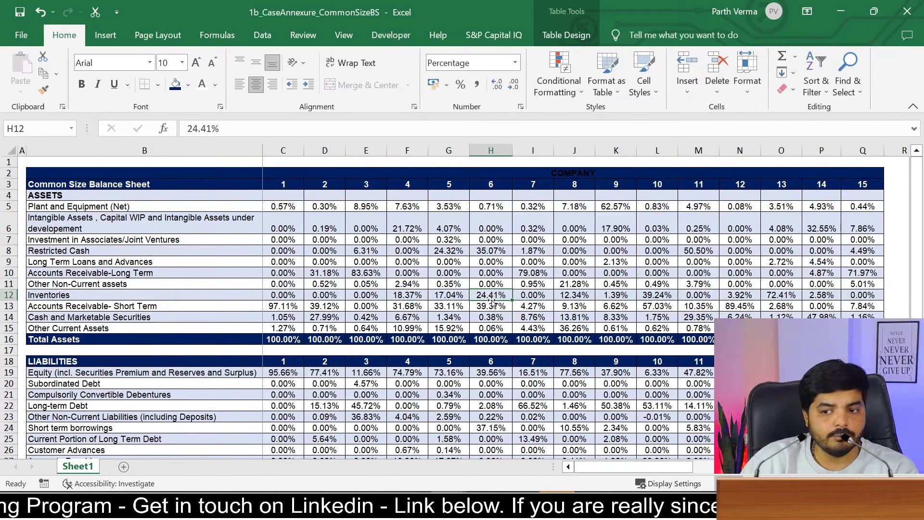
pyautogui.click(650, 298)
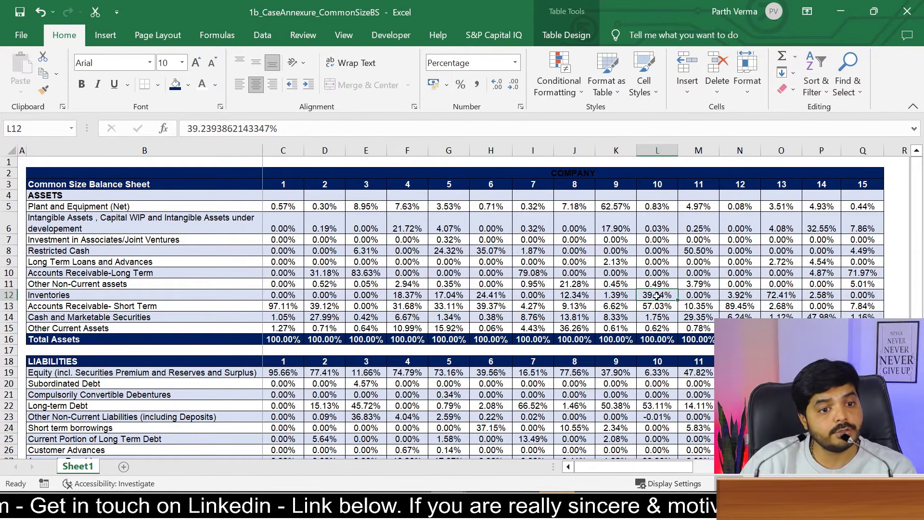
pyautogui.click(787, 296)
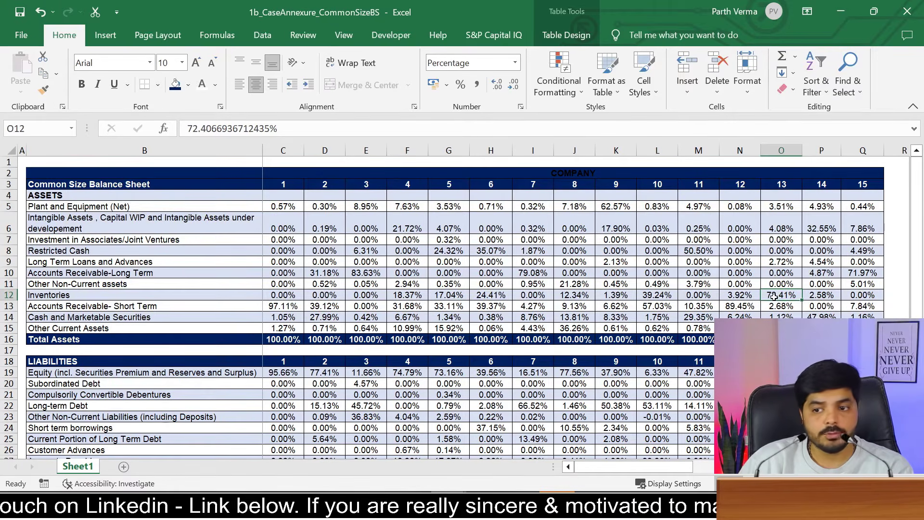
# Step: Examine company 13's full column of asset and liability percentages in the common size balance sheet
pyautogui.moveTo(917, 245); pyautogui.dragTo(919, 270)
pyautogui.click(777, 147)
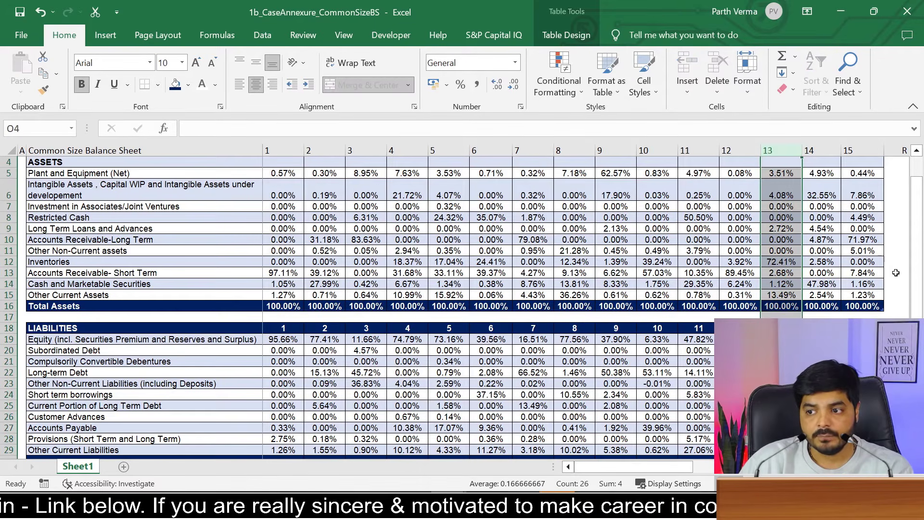
pyautogui.scroll(-2, 914, 269)
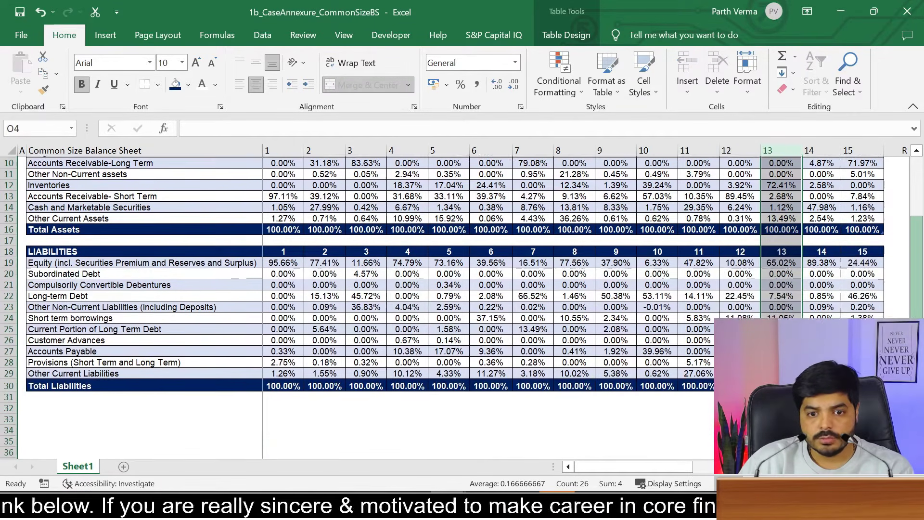
pyautogui.scroll(-3, 784, 249)
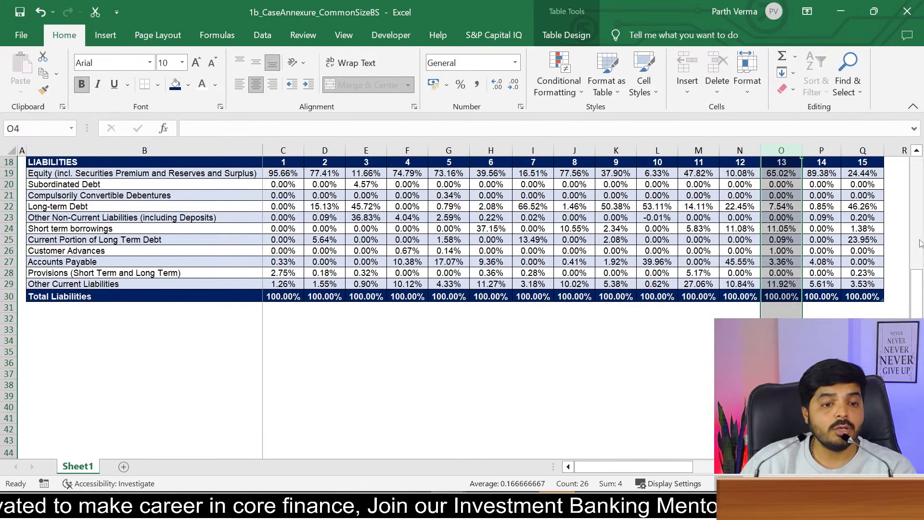
pyautogui.click(917, 216)
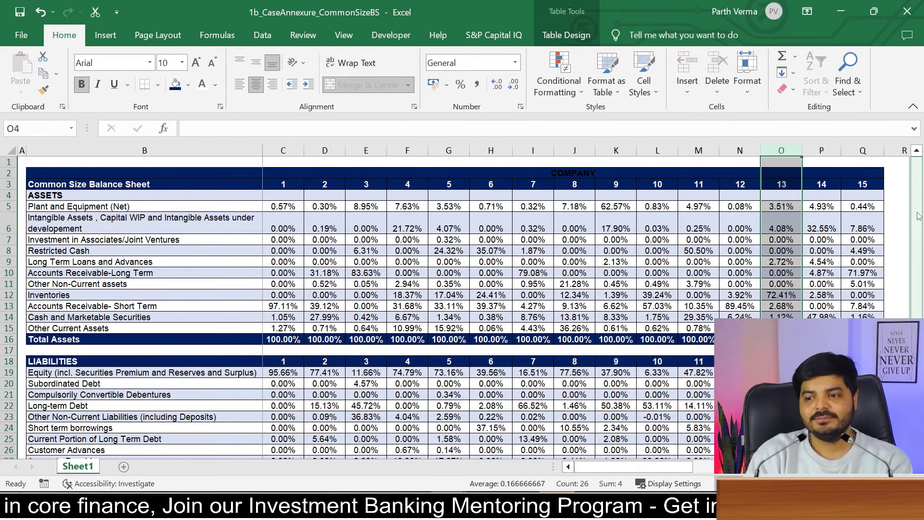
# Step: In the Company List table, replace the serial numbers of the first six companies with the letters A to F
pyautogui.moveTo(686, 470); pyautogui.dragTo(724, 470)
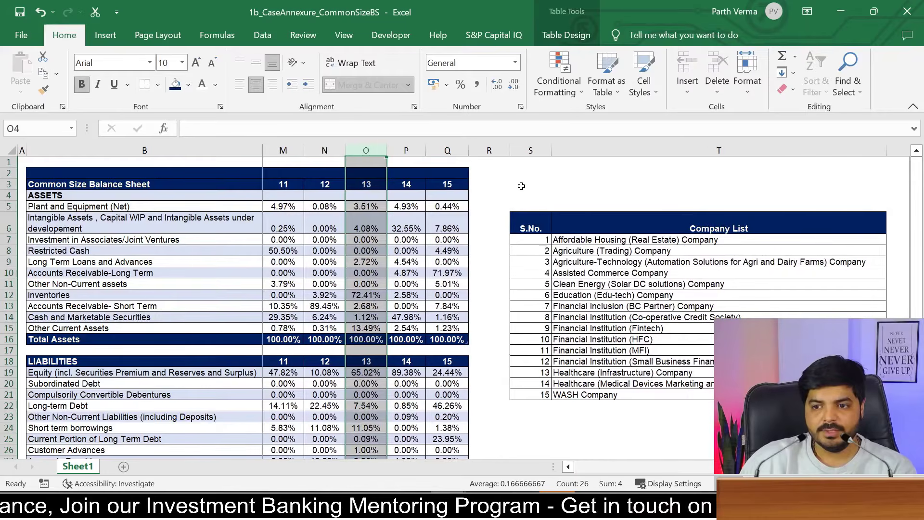
pyautogui.click(546, 242)
pyautogui.write('A')
pyautogui.press('Return')
pyautogui.write('B')
pyautogui.press('Return')
pyautogui.write('C')
pyautogui.press('Return')
pyautogui.write('D')
pyautogui.press('Return')
pyautogui.write('E')
pyautogui.press('Return')
pyautogui.write('F')
pyautogui.press('Return')
# Step: Try to autofill the remaining serial cells from the letters A to F, and undo the fill
pyautogui.click(546, 242)
pyautogui.moveTo(546, 242); pyautogui.dragTo(549, 296)
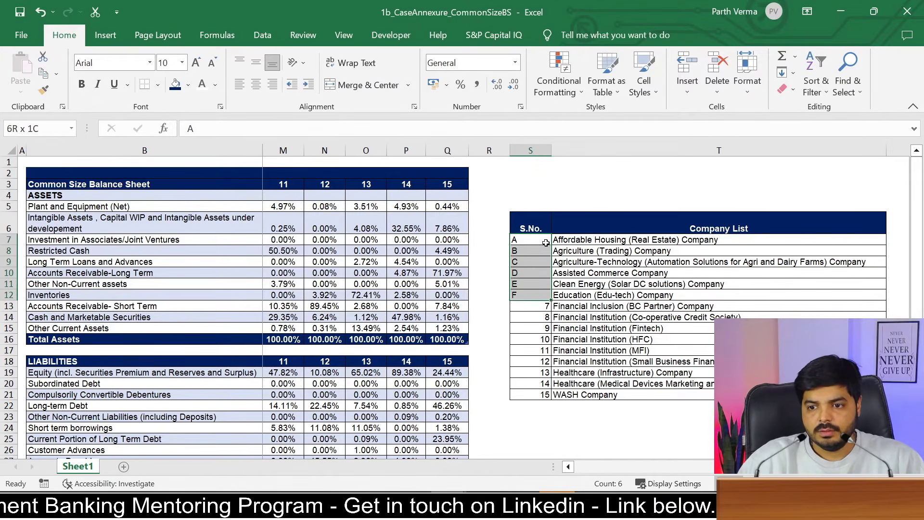
pyautogui.doubleClick(551, 301)
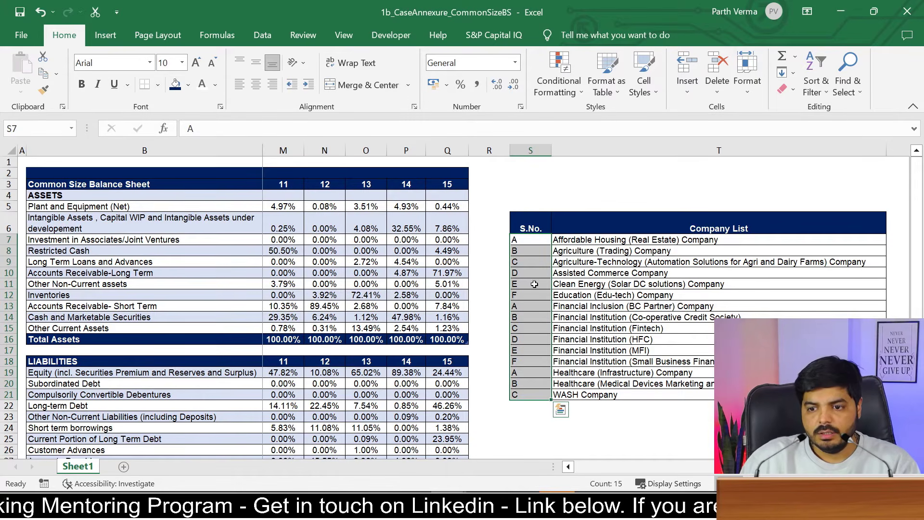
pyautogui.hotkey('ctrl', 'z')
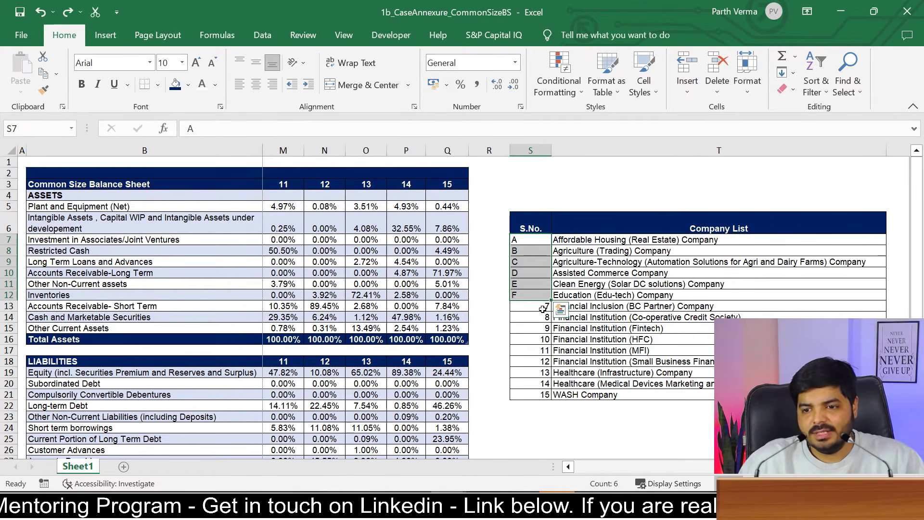
# Step: Replace the serial numbers of the remaining nine companies, from Financial Inclusion (BC Partner) to WASH Company, with the letters G to O
pyautogui.click(543, 307)
pyautogui.write('G')
pyautogui.press('Return')
pyautogui.write('H')
pyautogui.press('Return')
pyautogui.write('I')
pyautogui.press('Return')
pyautogui.write('J')
pyautogui.press('Return')
pyautogui.write('K')
pyautogui.press('Return')
pyautogui.write('L')
pyautogui.press('Return')
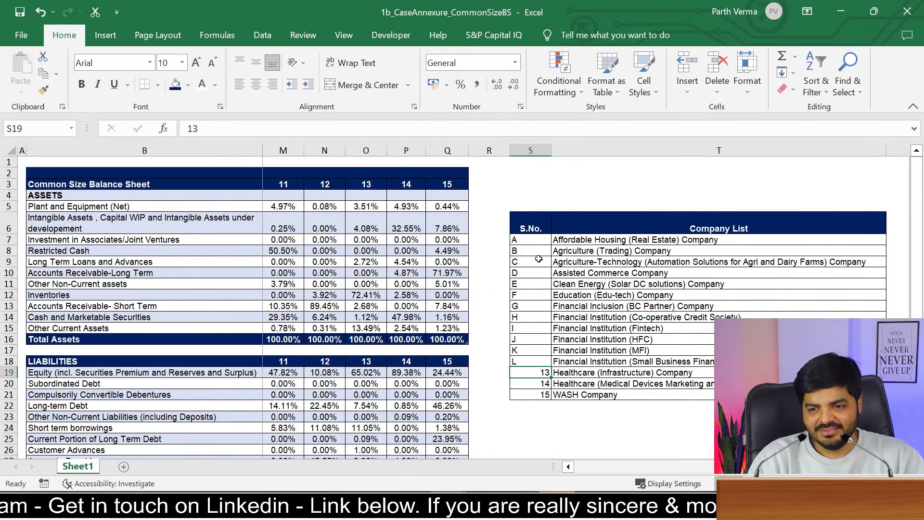
pyautogui.write('M')
pyautogui.press('Return')
pyautogui.write('N')
pyautogui.press('Return')
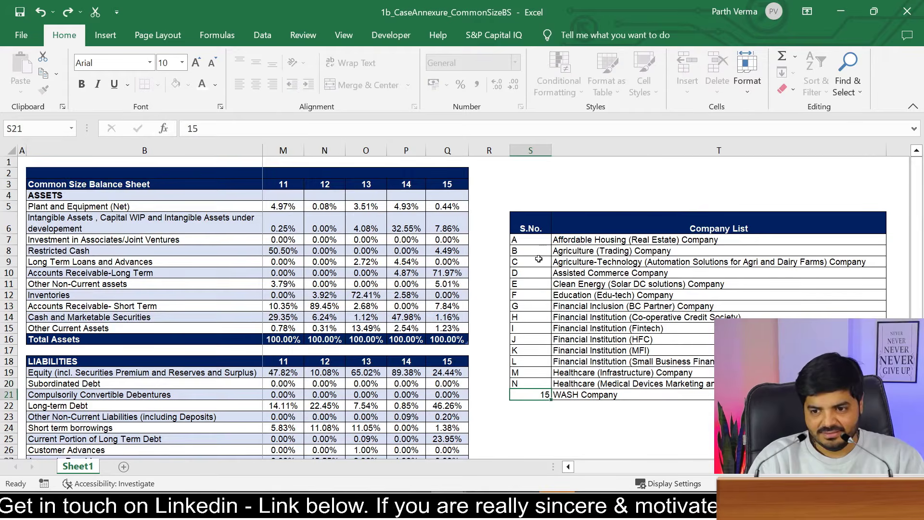
pyautogui.write('O')
pyautogui.press('Return')
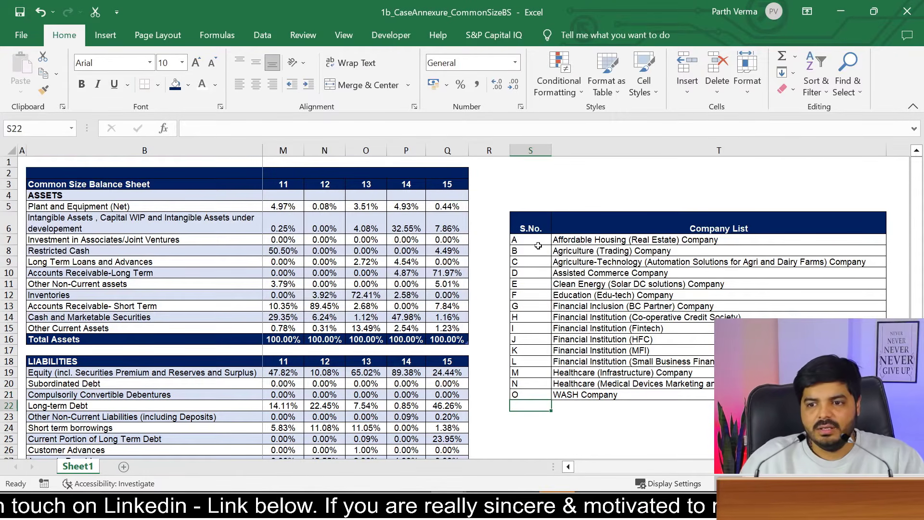
# Step: Left-align the S.No. column of the Company List from its header in S6 down to S21
pyautogui.moveTo(533, 226); pyautogui.dragTo(547, 402)
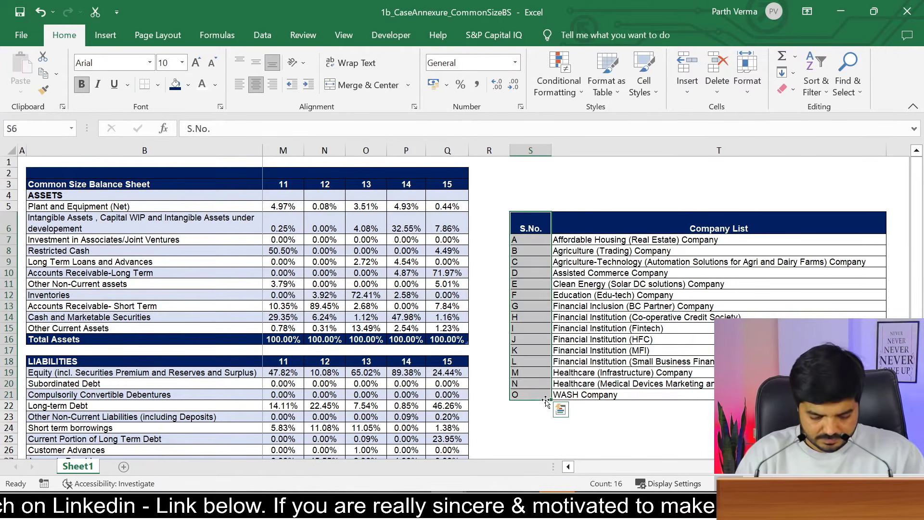
pyautogui.click(578, 328)
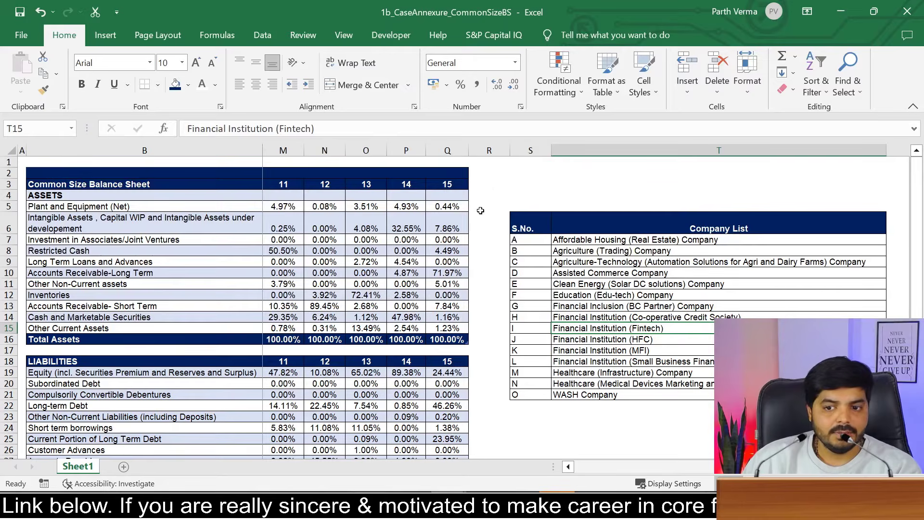
pyautogui.click(530, 240)
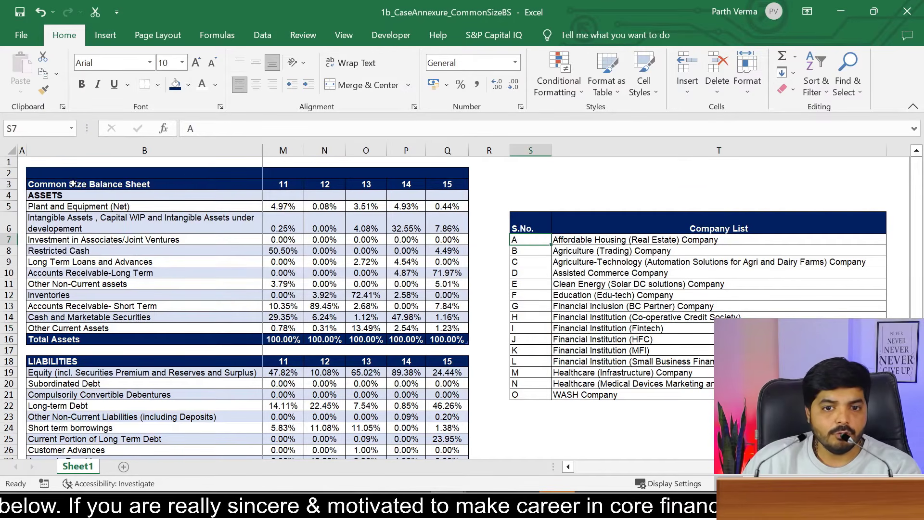
# Step: Change the font color of the COMPANY heading above the company numbers to white
pyautogui.hscroll(-3, 406, 185)
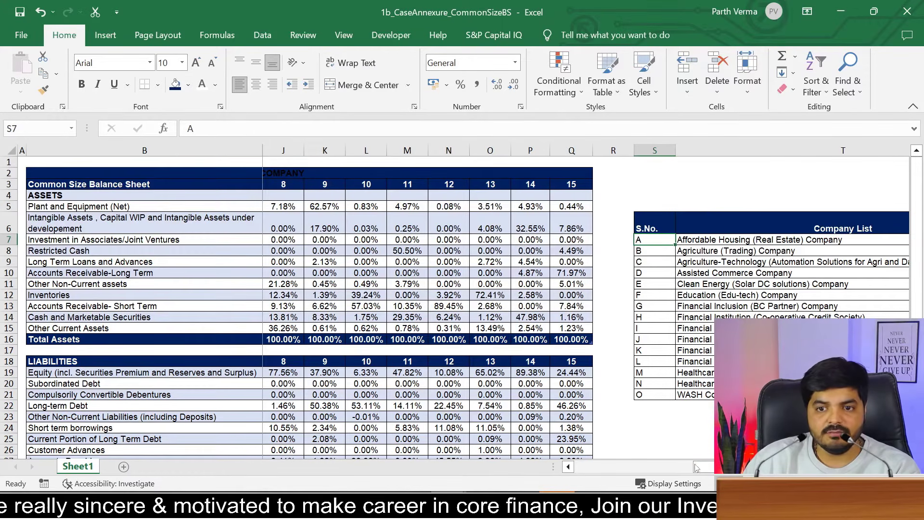
pyautogui.click(666, 466)
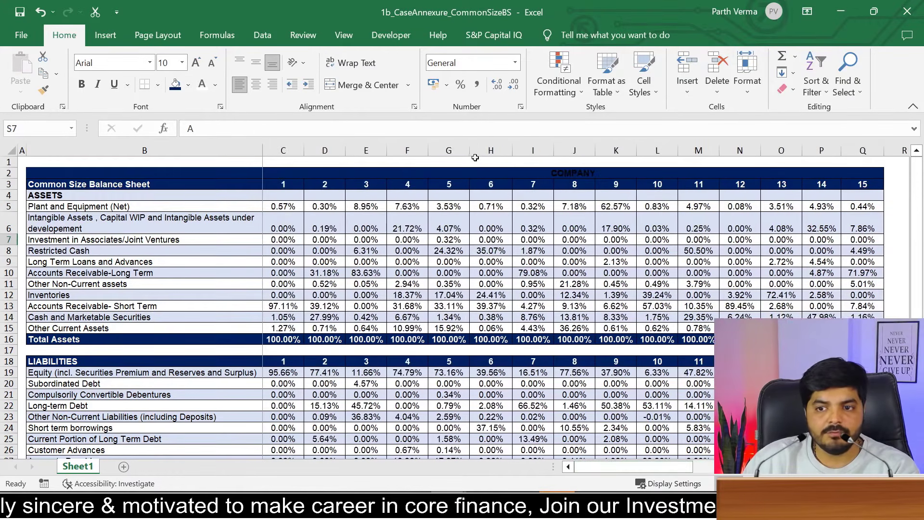
pyautogui.click(479, 175)
pyautogui.click(643, 291)
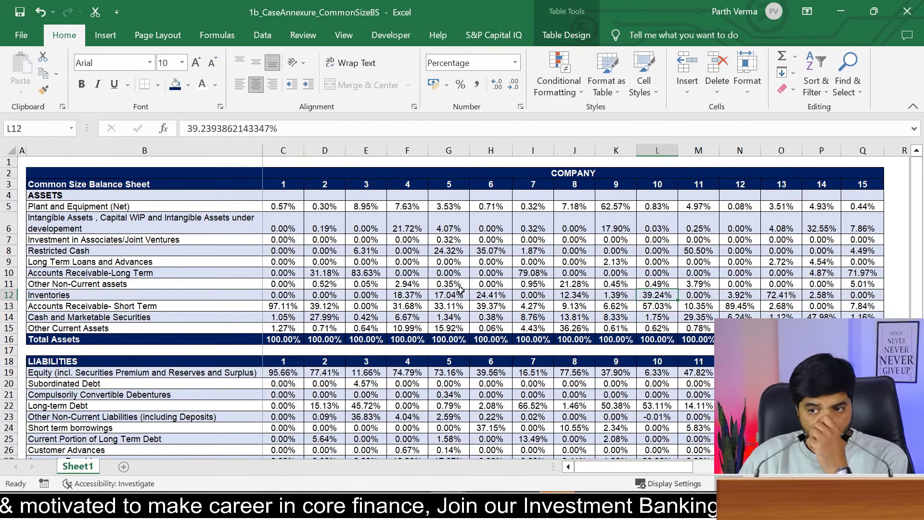
# Step: View the Company List, switch to the profiles PDF in Foxit Reader to read profiles 3 to 7, including Agriculture-Technology, and return to Excel
pyautogui.click(770, 467)
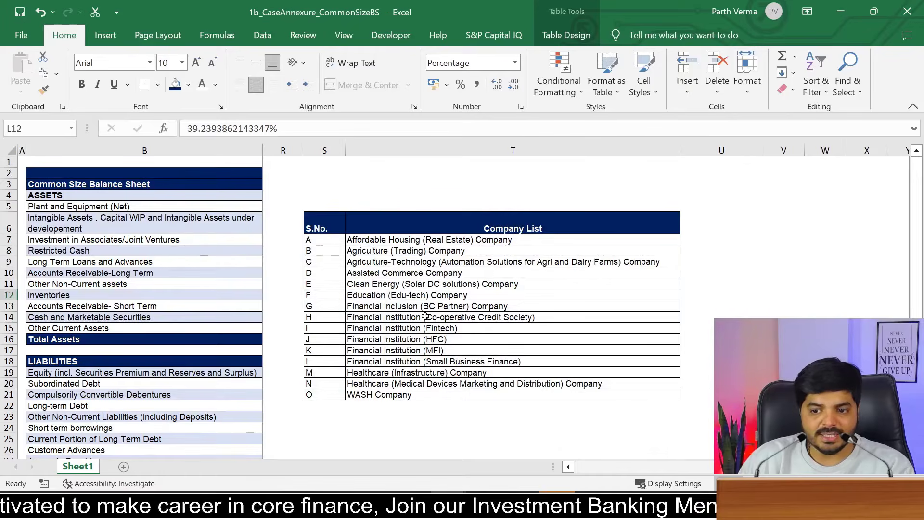
pyautogui.hotkey('alt', 'Tab')
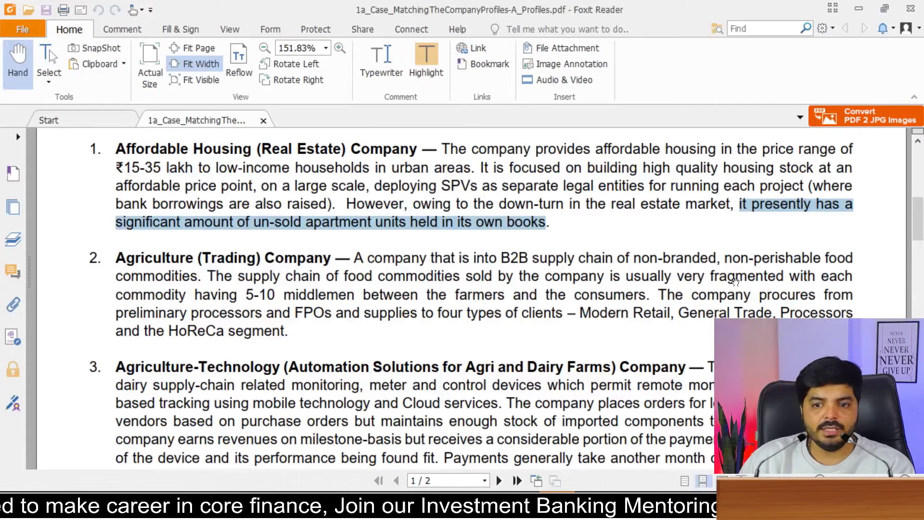
pyautogui.scroll(-8, 353, 191)
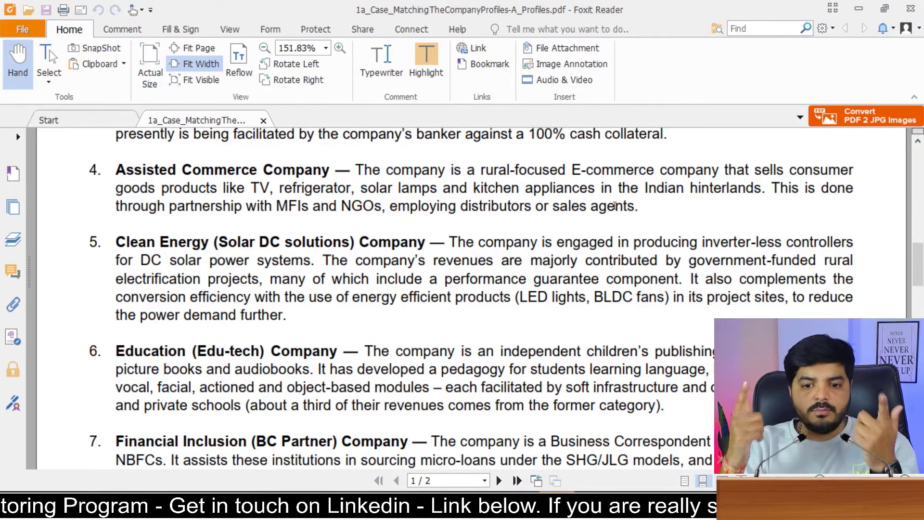
pyautogui.moveTo(920, 281); pyautogui.dragTo(920, 298)
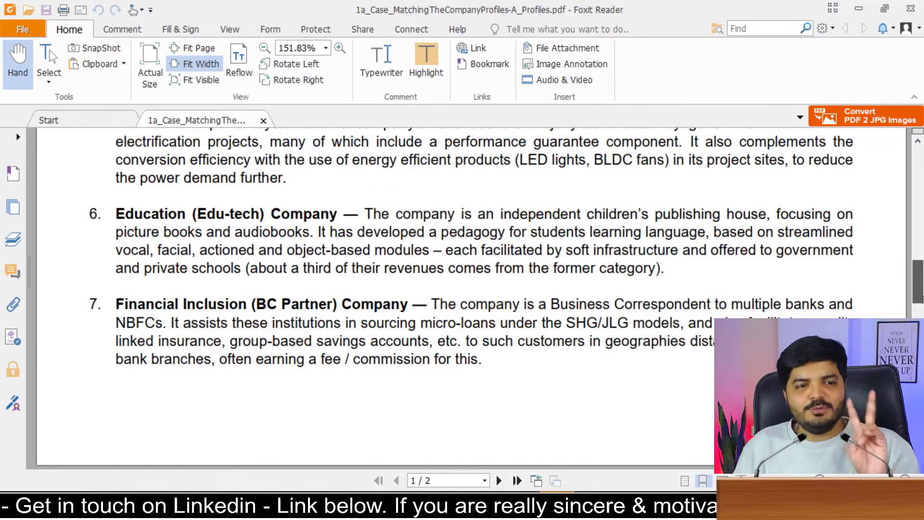
pyautogui.moveTo(920, 299); pyautogui.dragTo(915, 285)
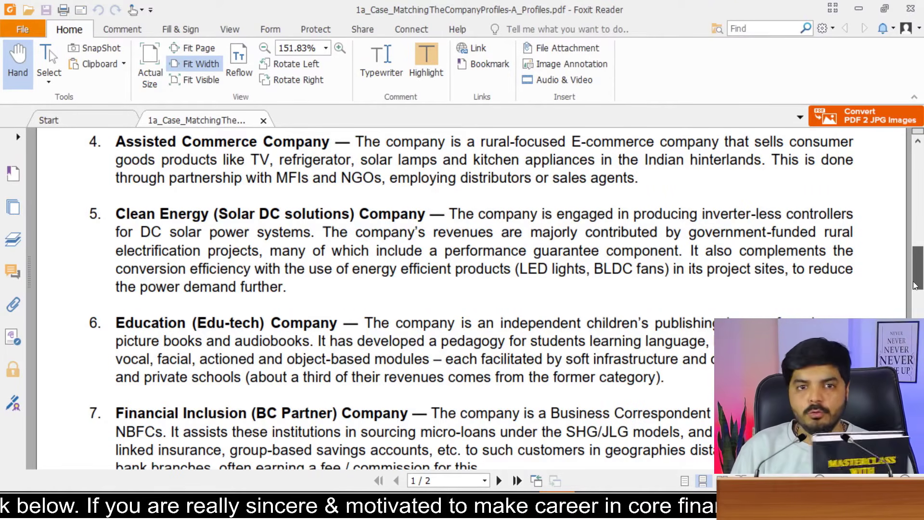
pyautogui.moveTo(915, 285); pyautogui.dragTo(913, 262)
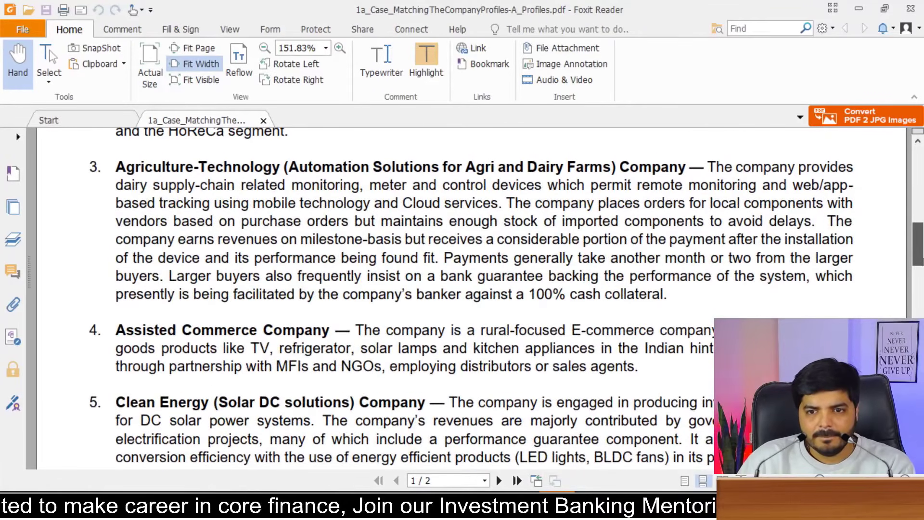
pyautogui.moveTo(145, 168); pyautogui.dragTo(285, 169)
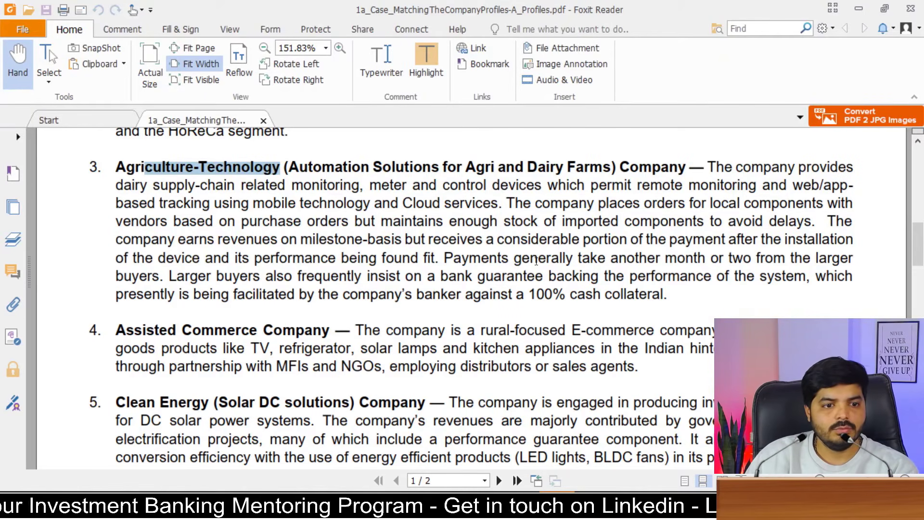
pyautogui.click(858, 9)
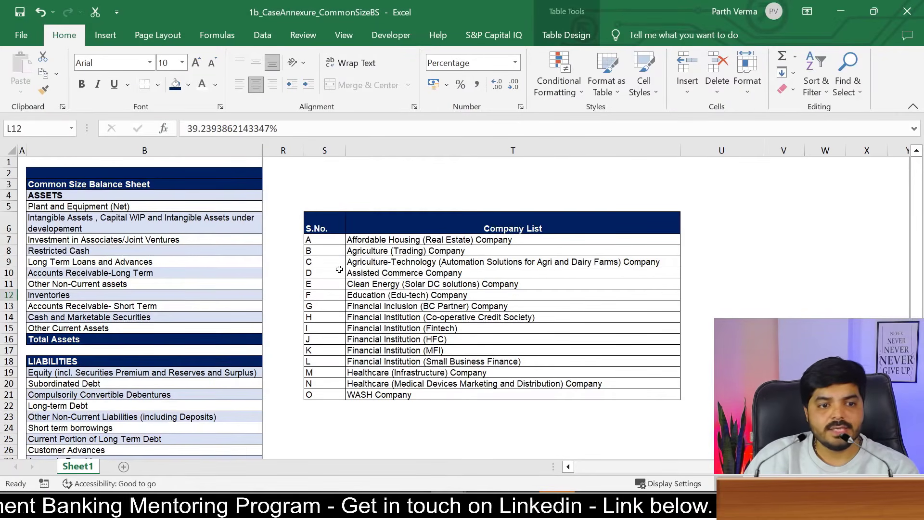